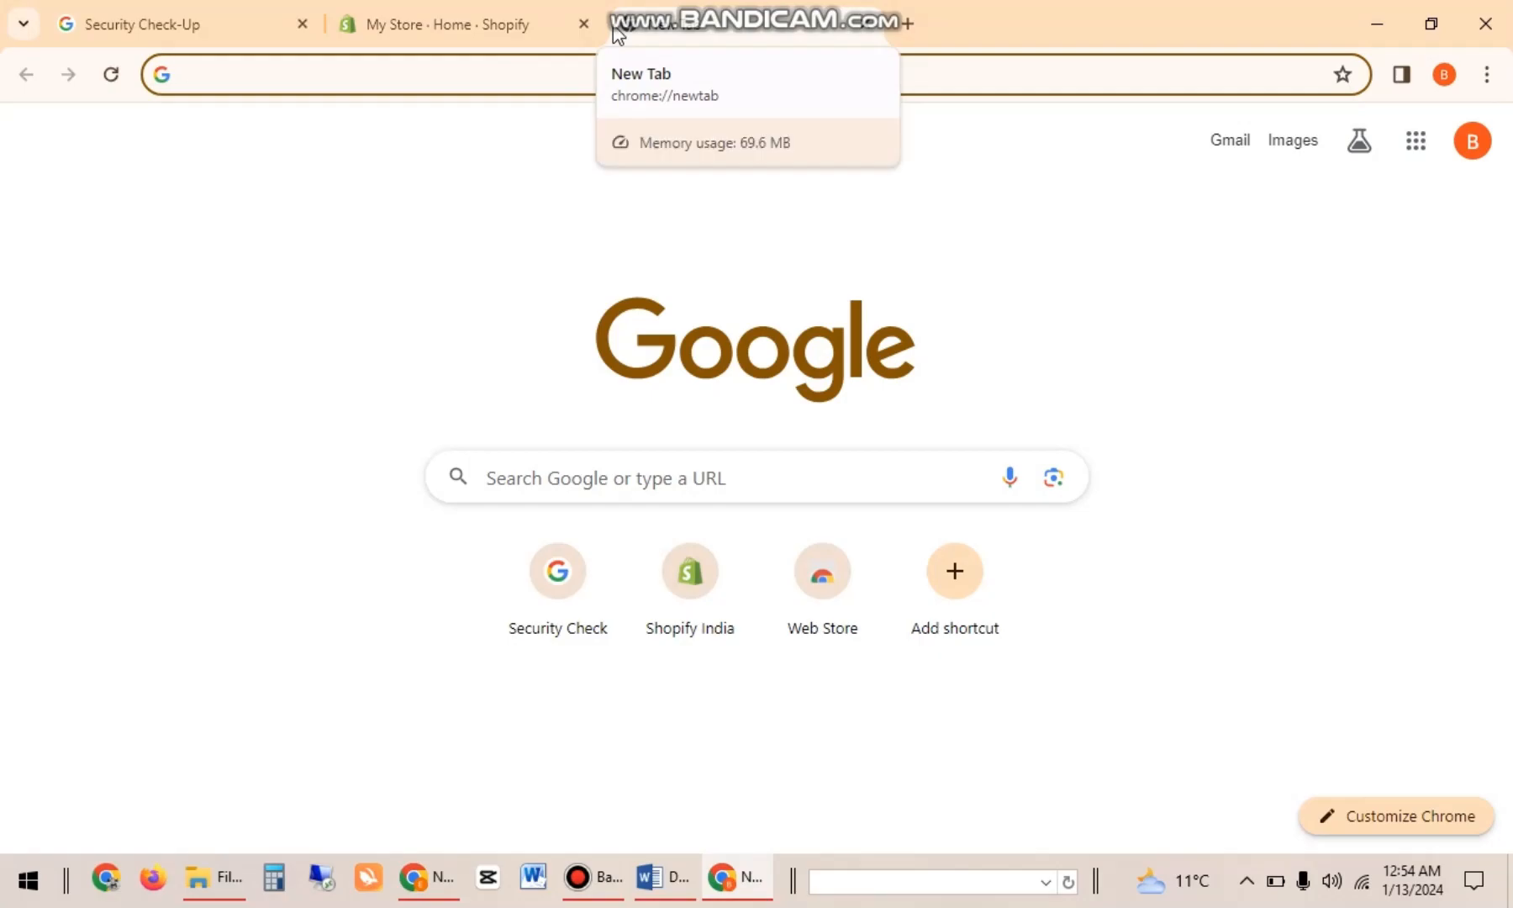
type("fi")
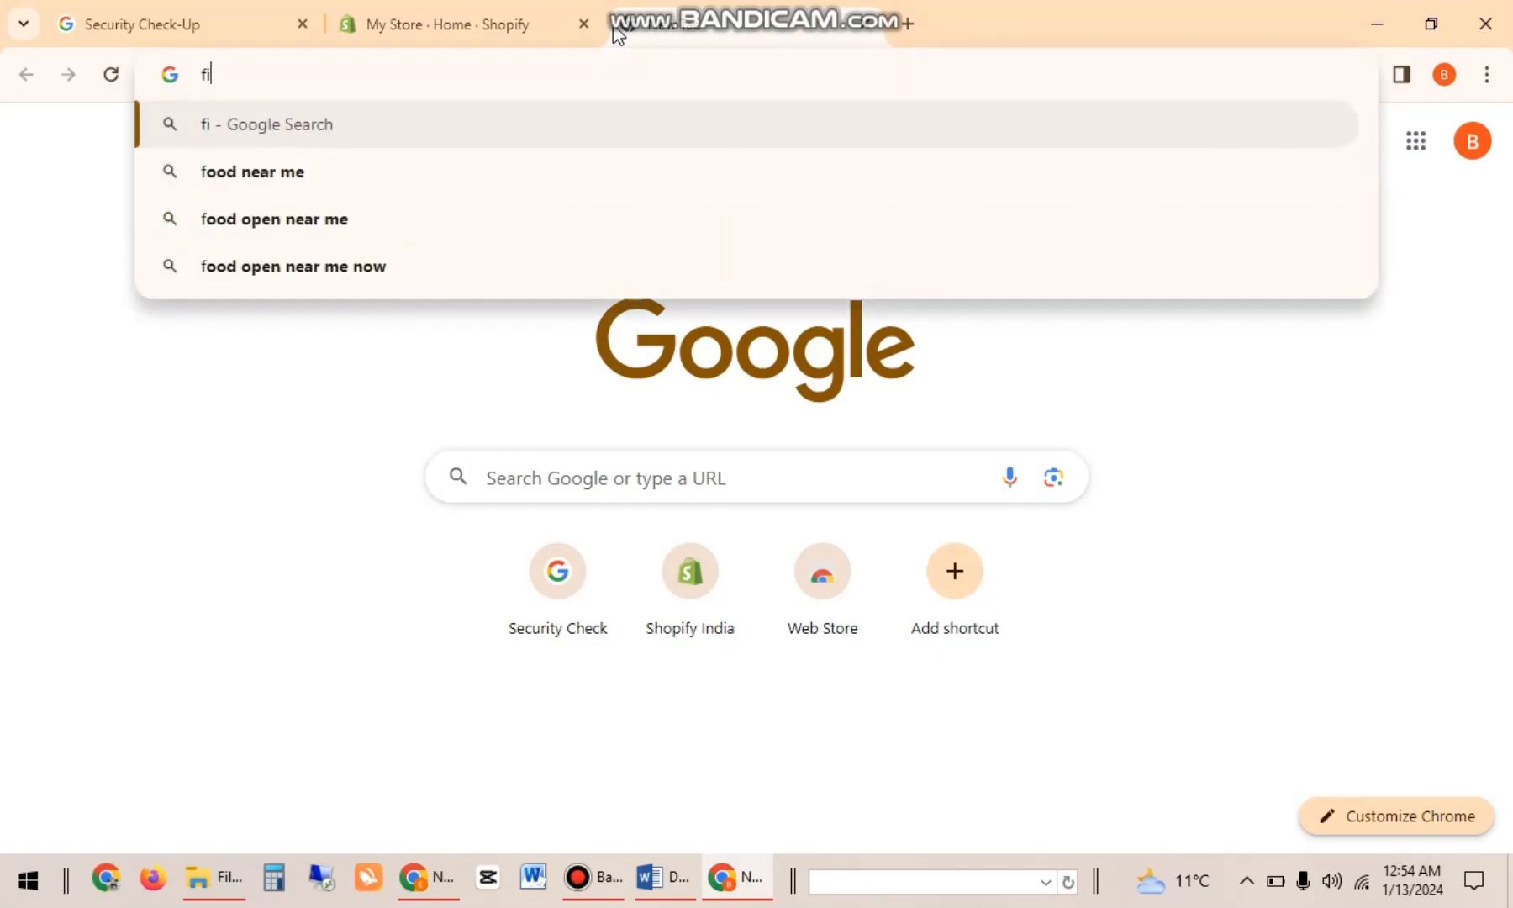
type("ver.com")
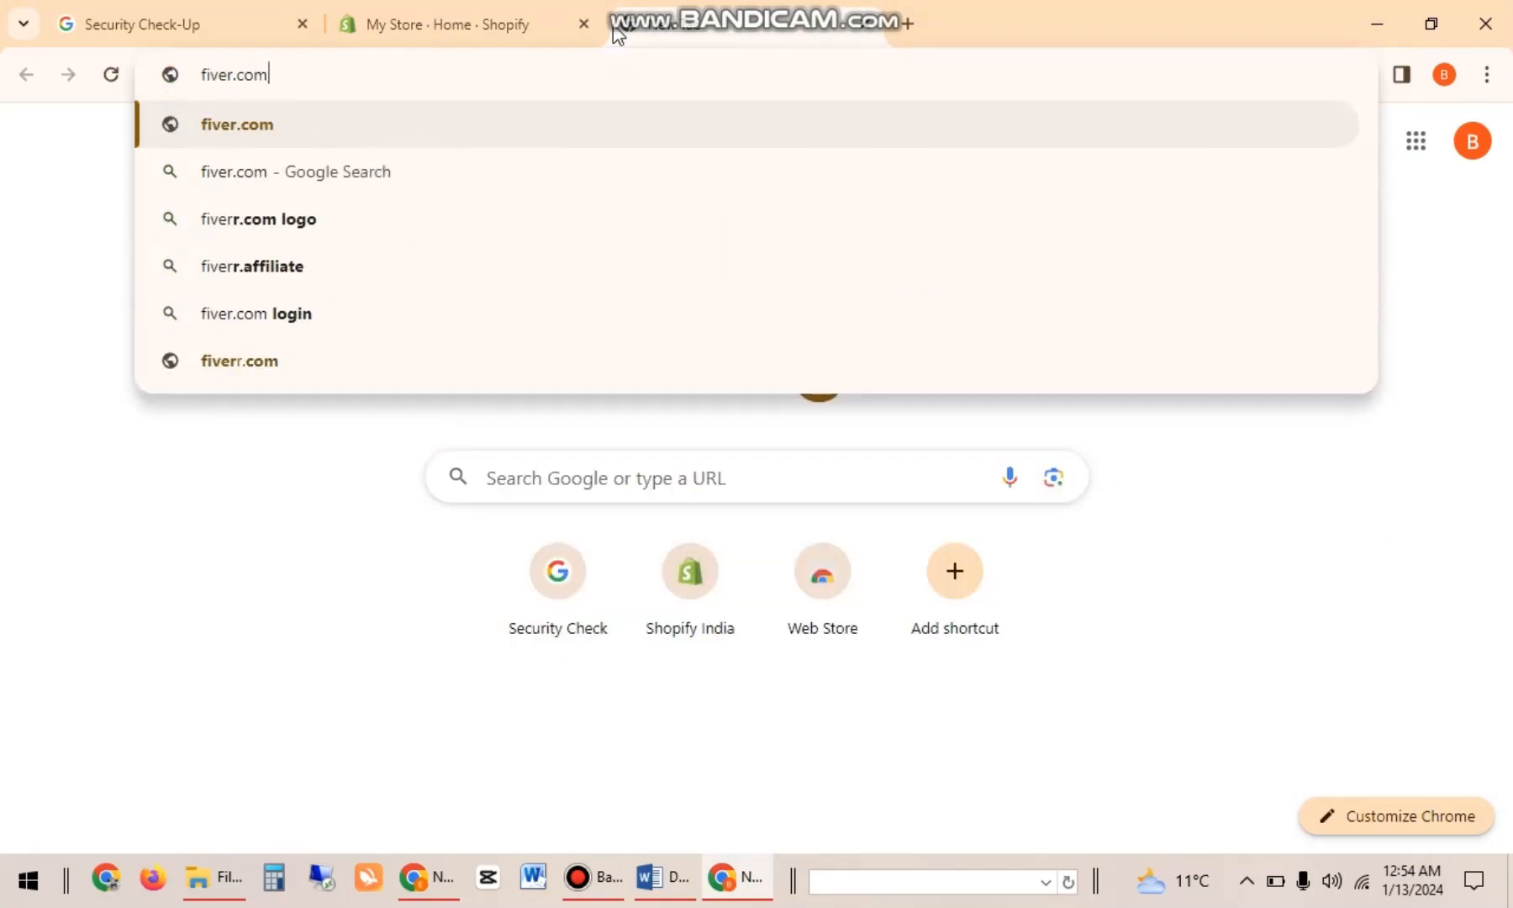
key("Return")
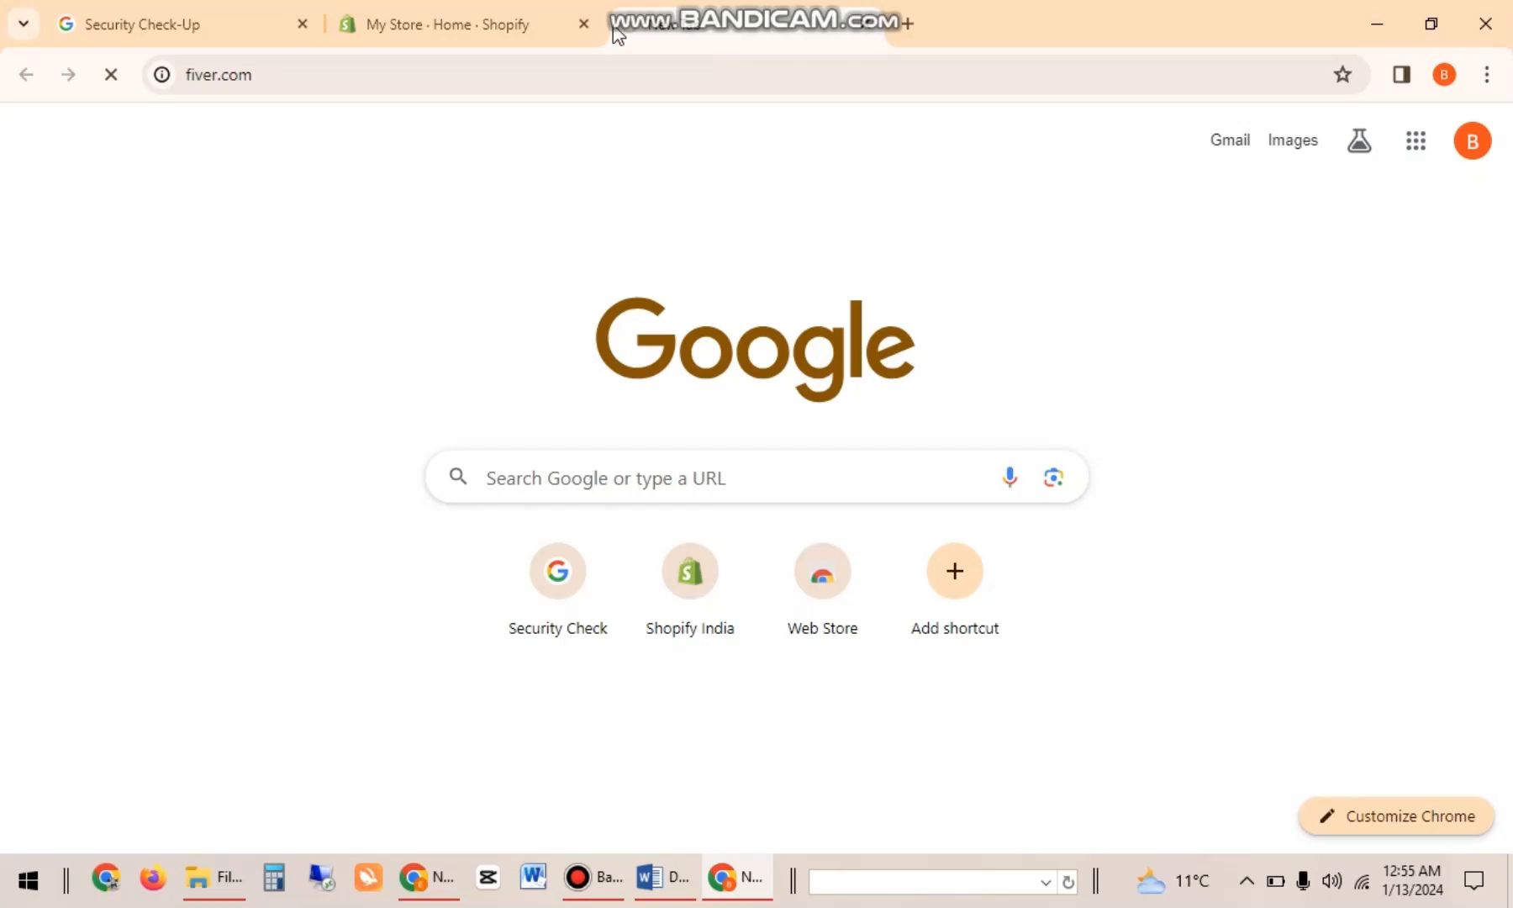
left_click(866, 23)
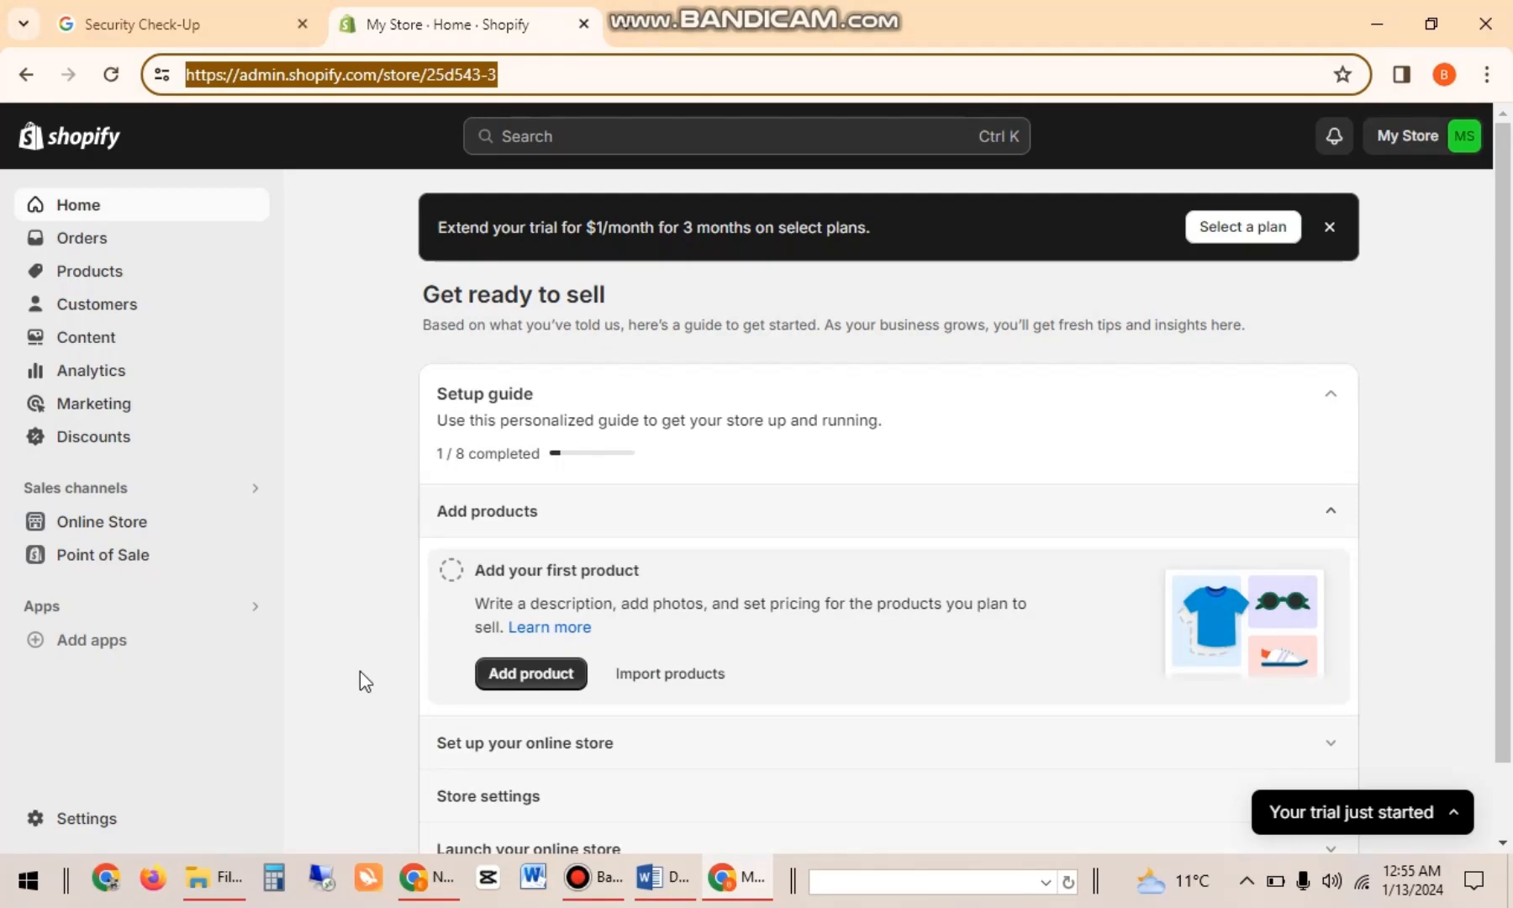
Open the Domains settings of the Shopify store and start connecting an existing domain.
left_click(94, 817)
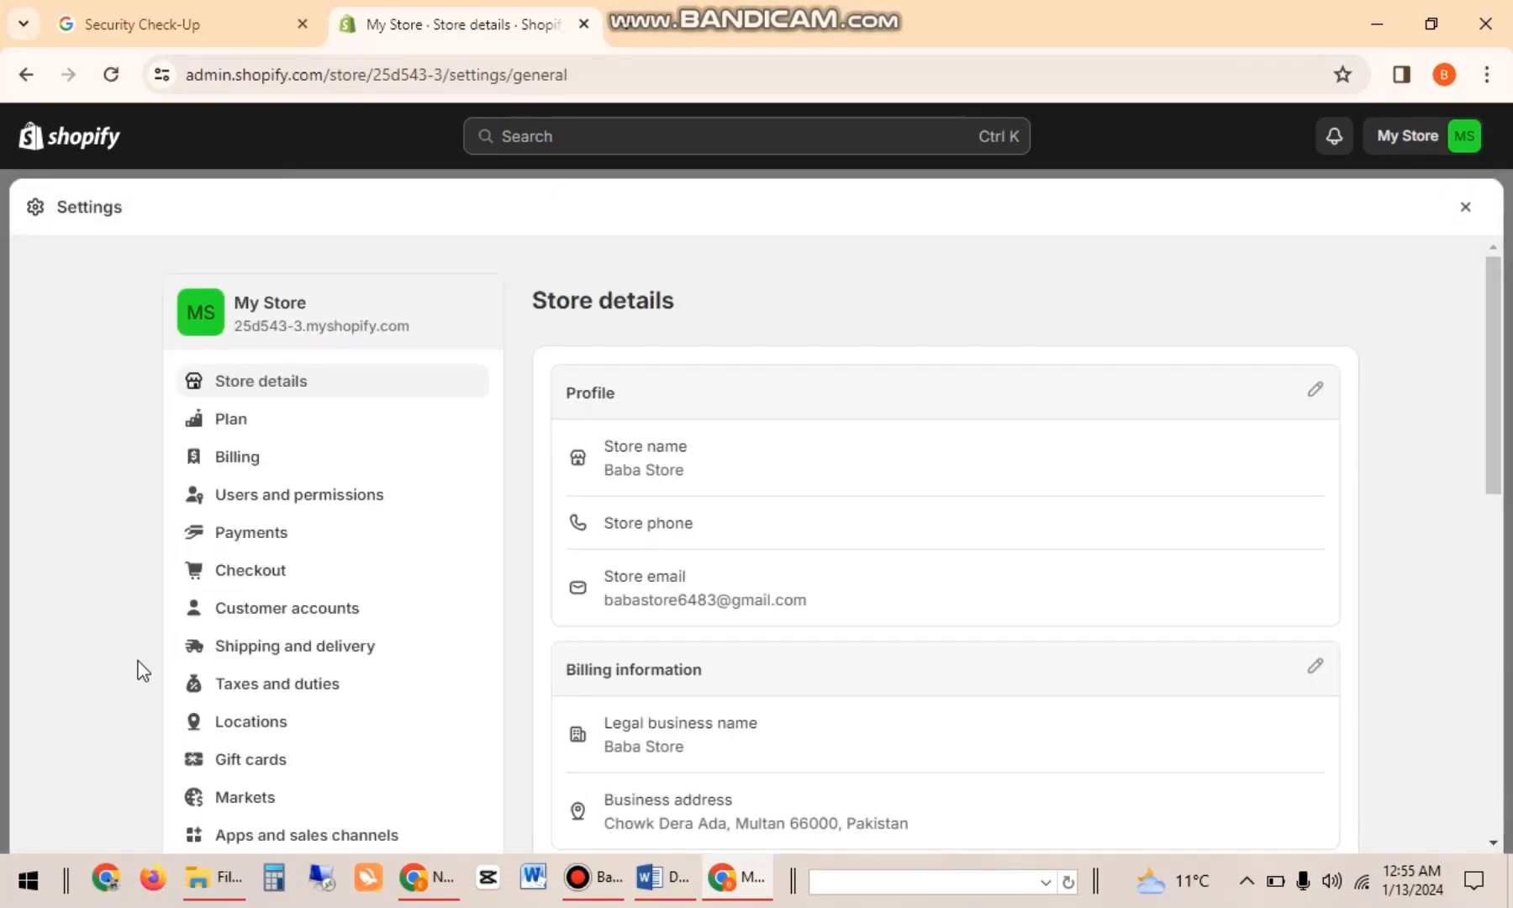
left_click_drag(1496, 365, 1499, 439)
left_click(299, 700)
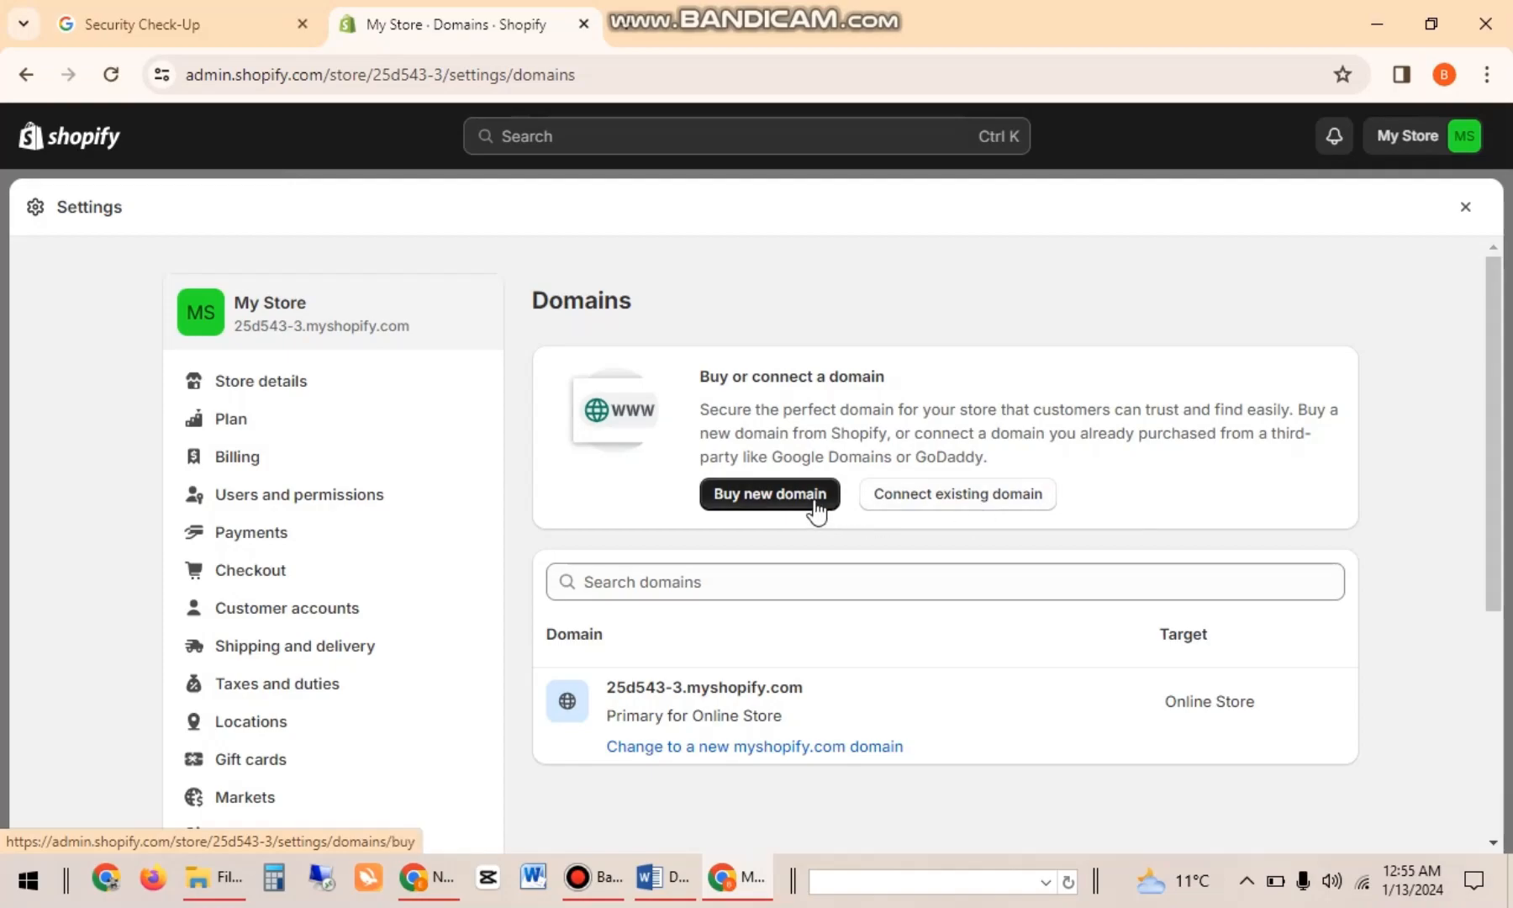
left_click(916, 502)
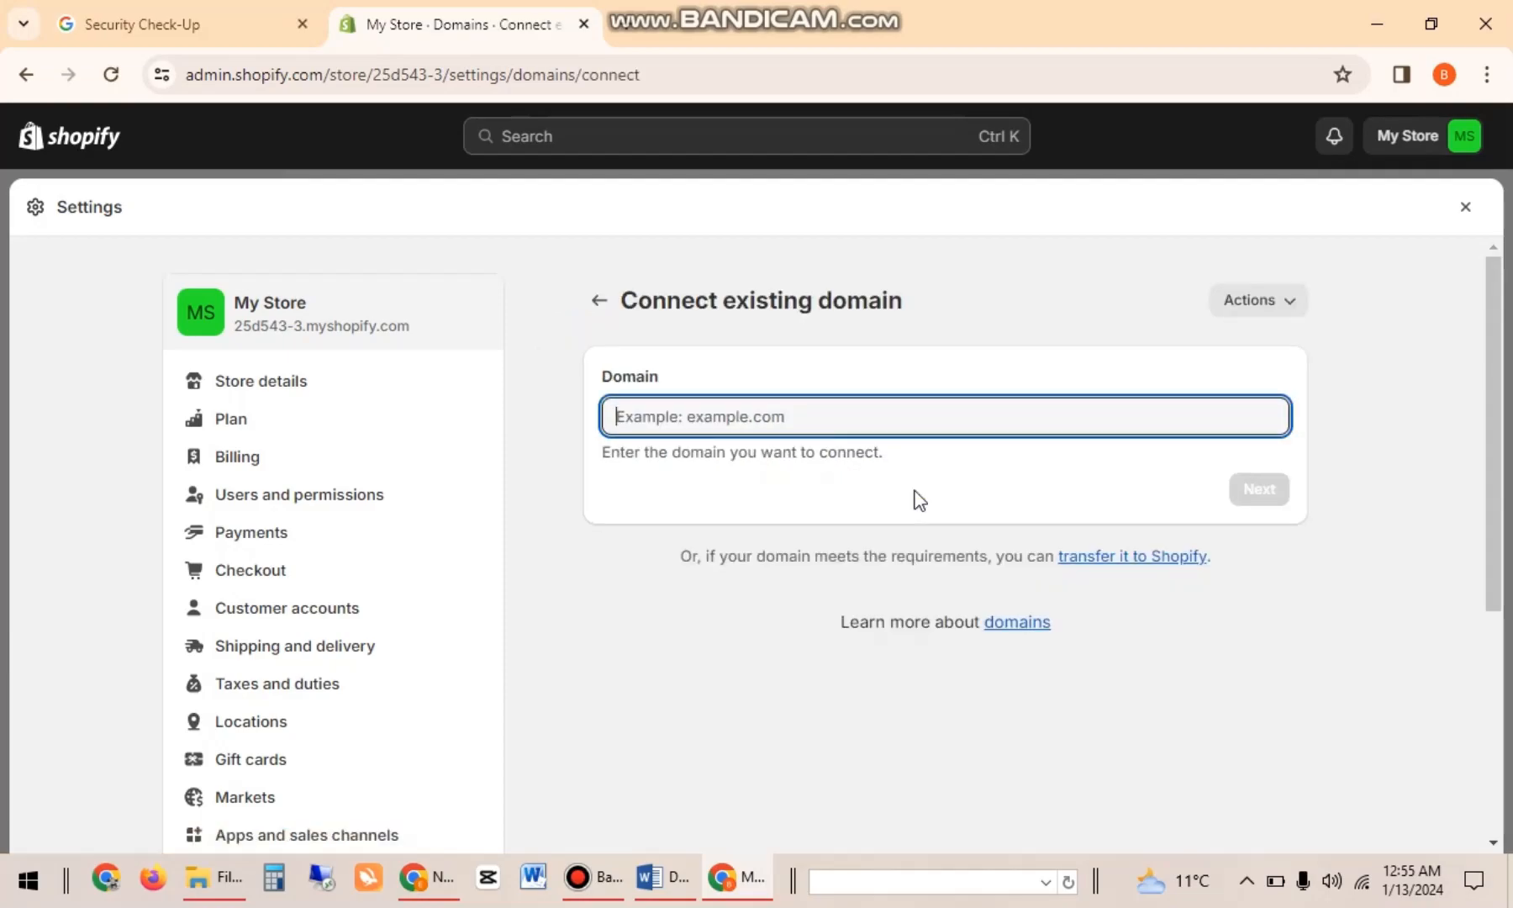
Enter babastore.online as the existing domain, verify its connection, and review the required A and CNAME record values.
type("babastor")
type("e.c")
key("BackSpace")
type("online")
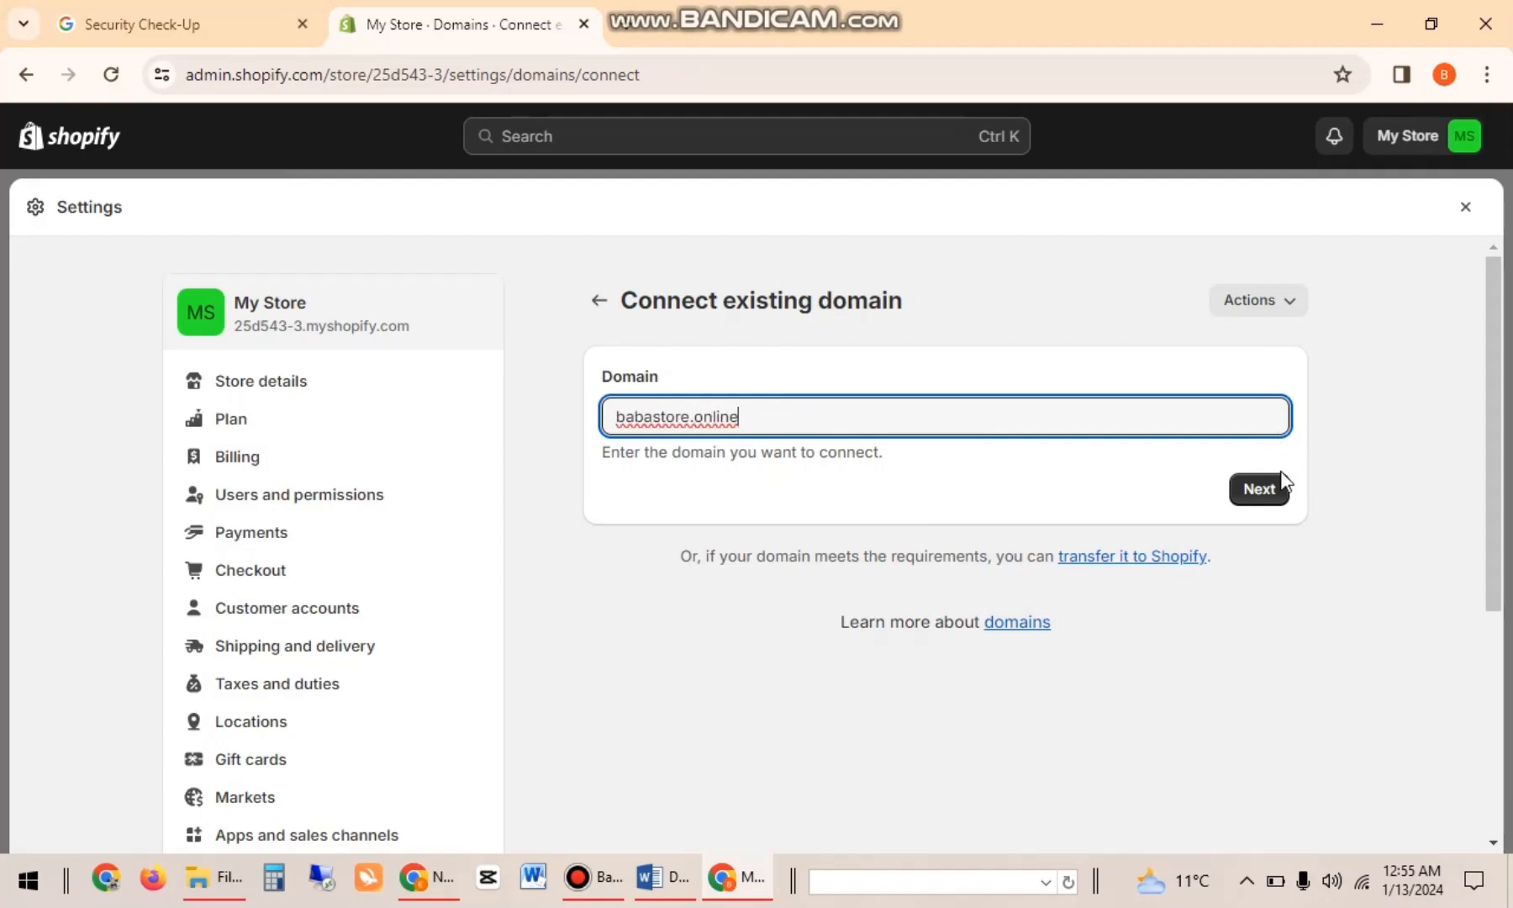
left_click(1273, 486)
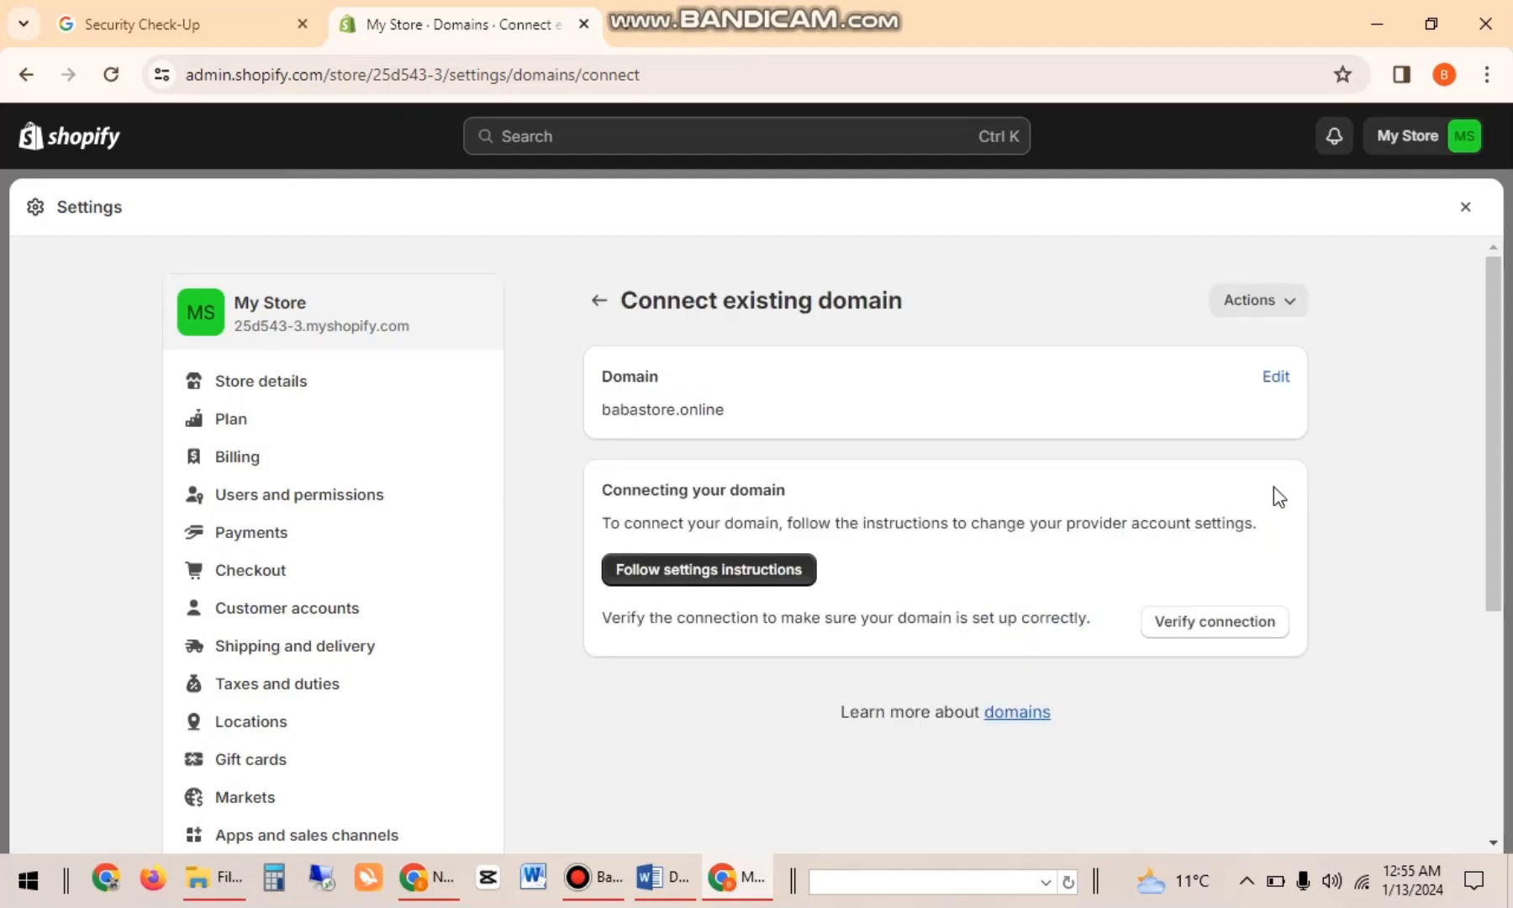
left_click(1220, 620)
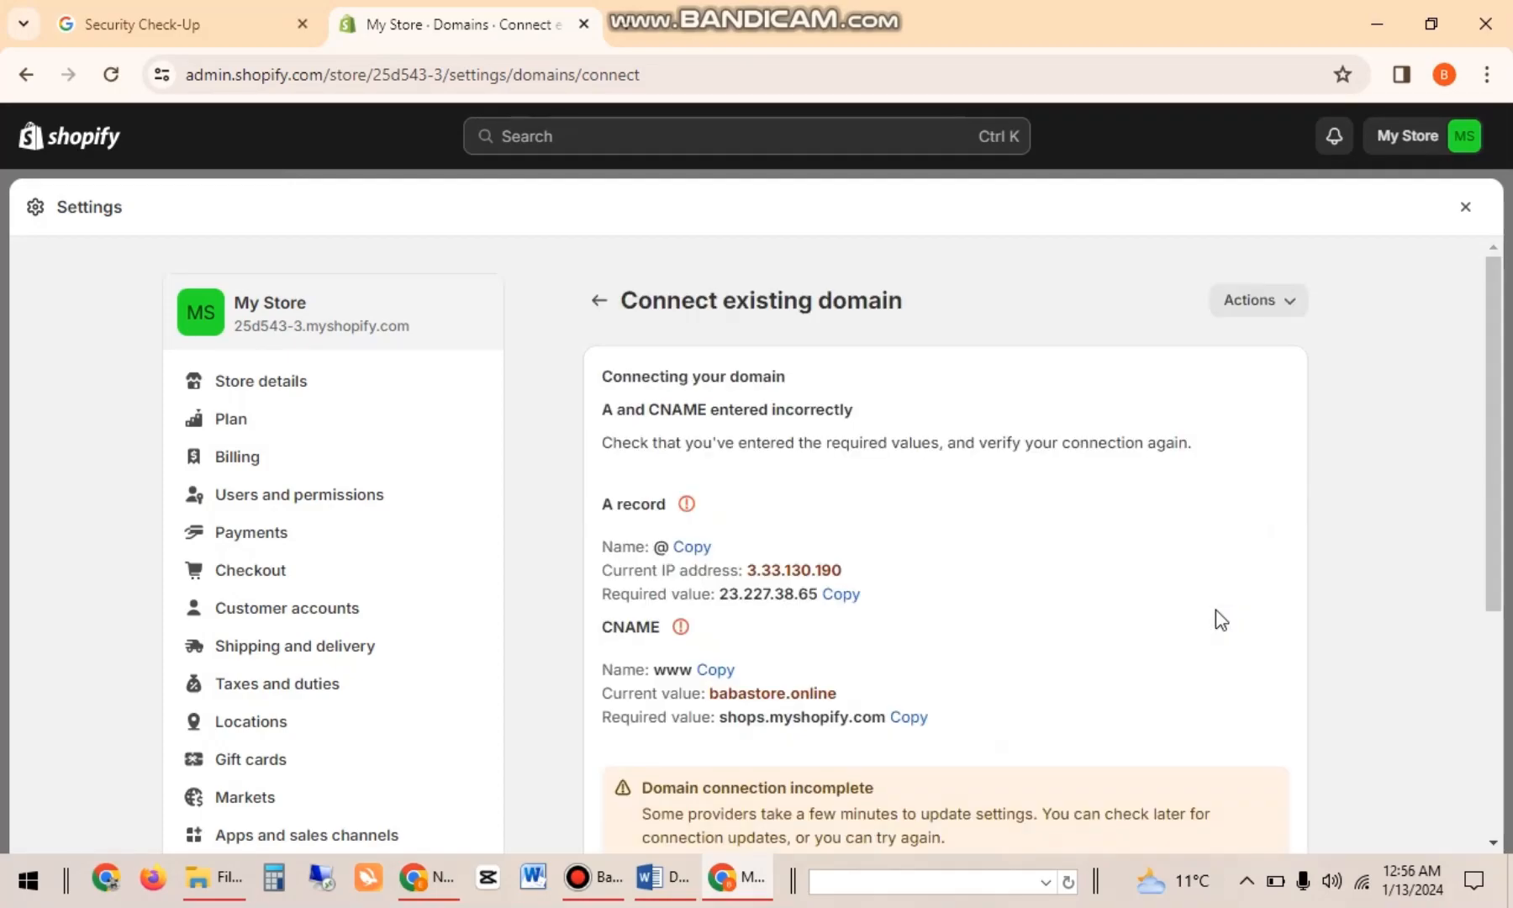
scroll(1489, 467, "down", 1)
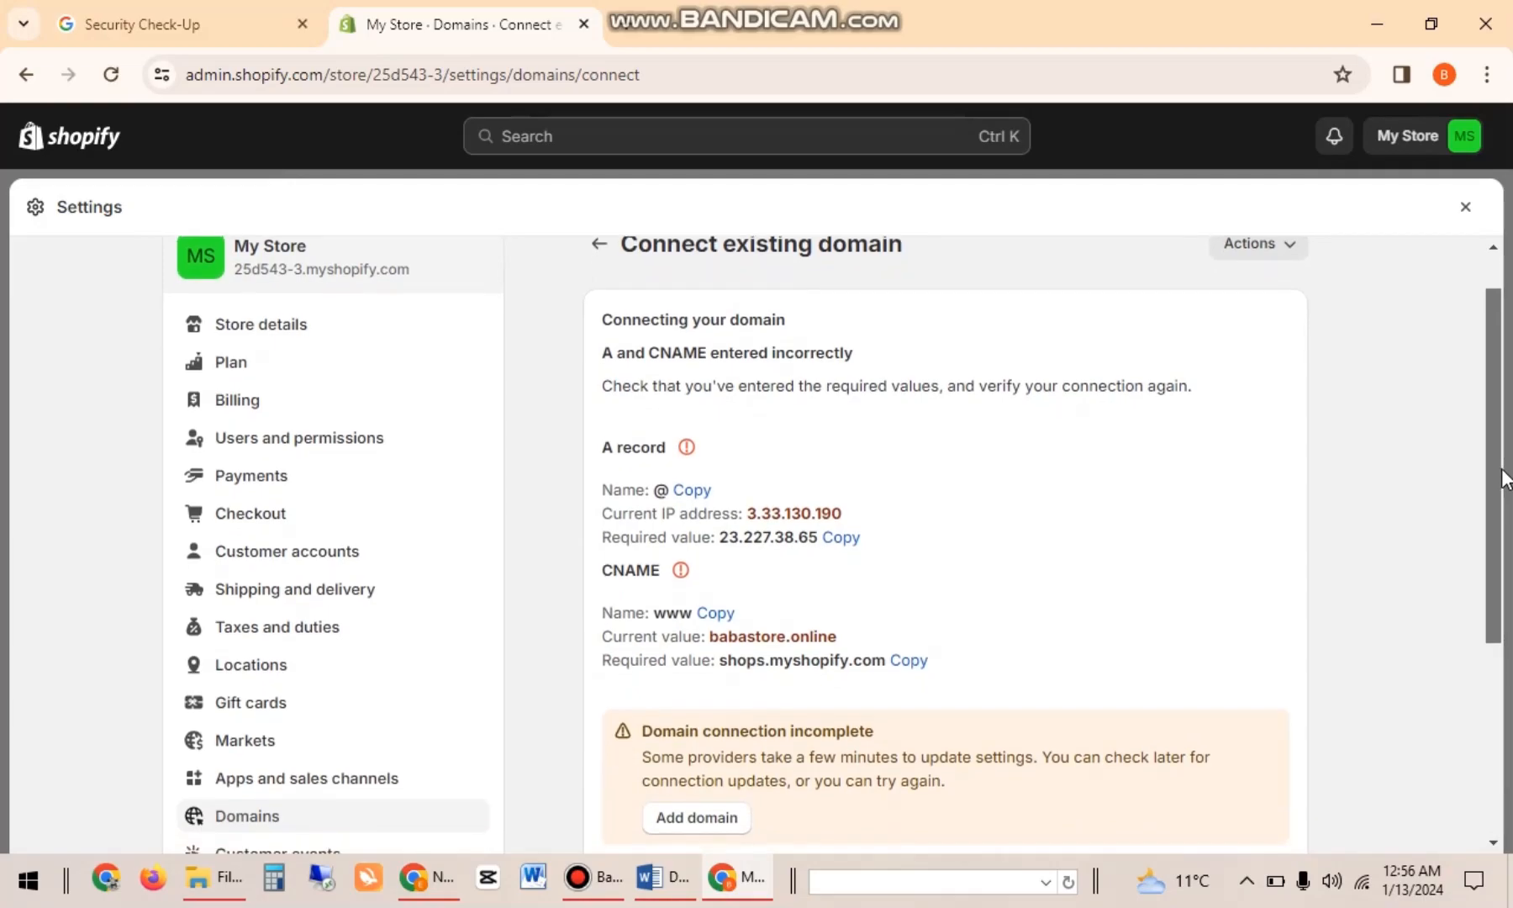
left_click_drag(1501, 470, 1504, 514)
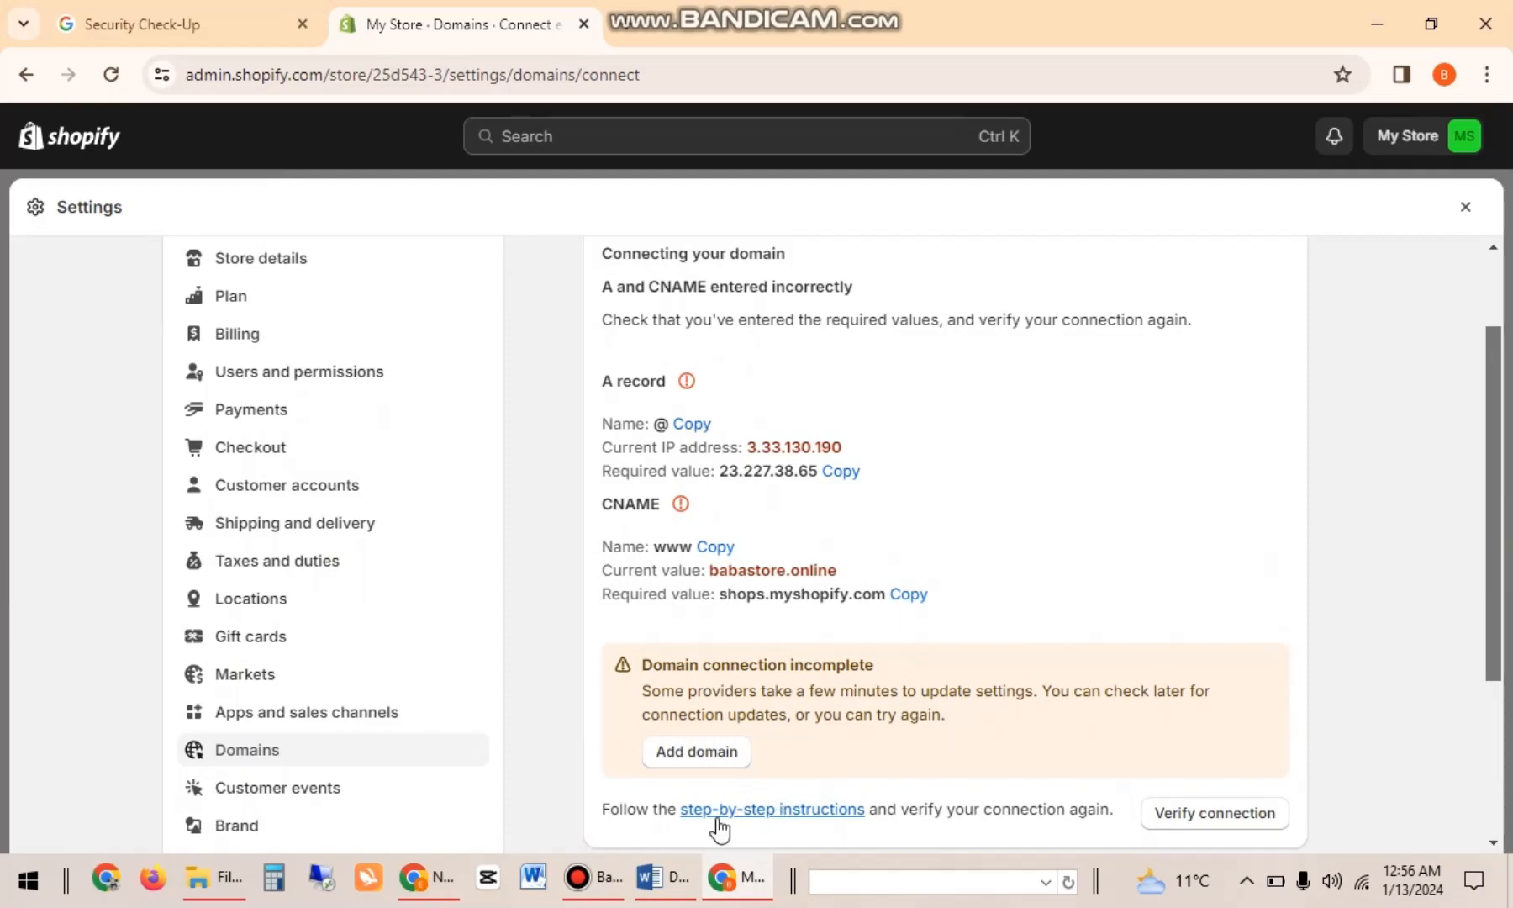
Switch to the other Chrome window, open the GoDaddy website through a godaddy search, and go to the account's My Products page.
left_click(108, 878)
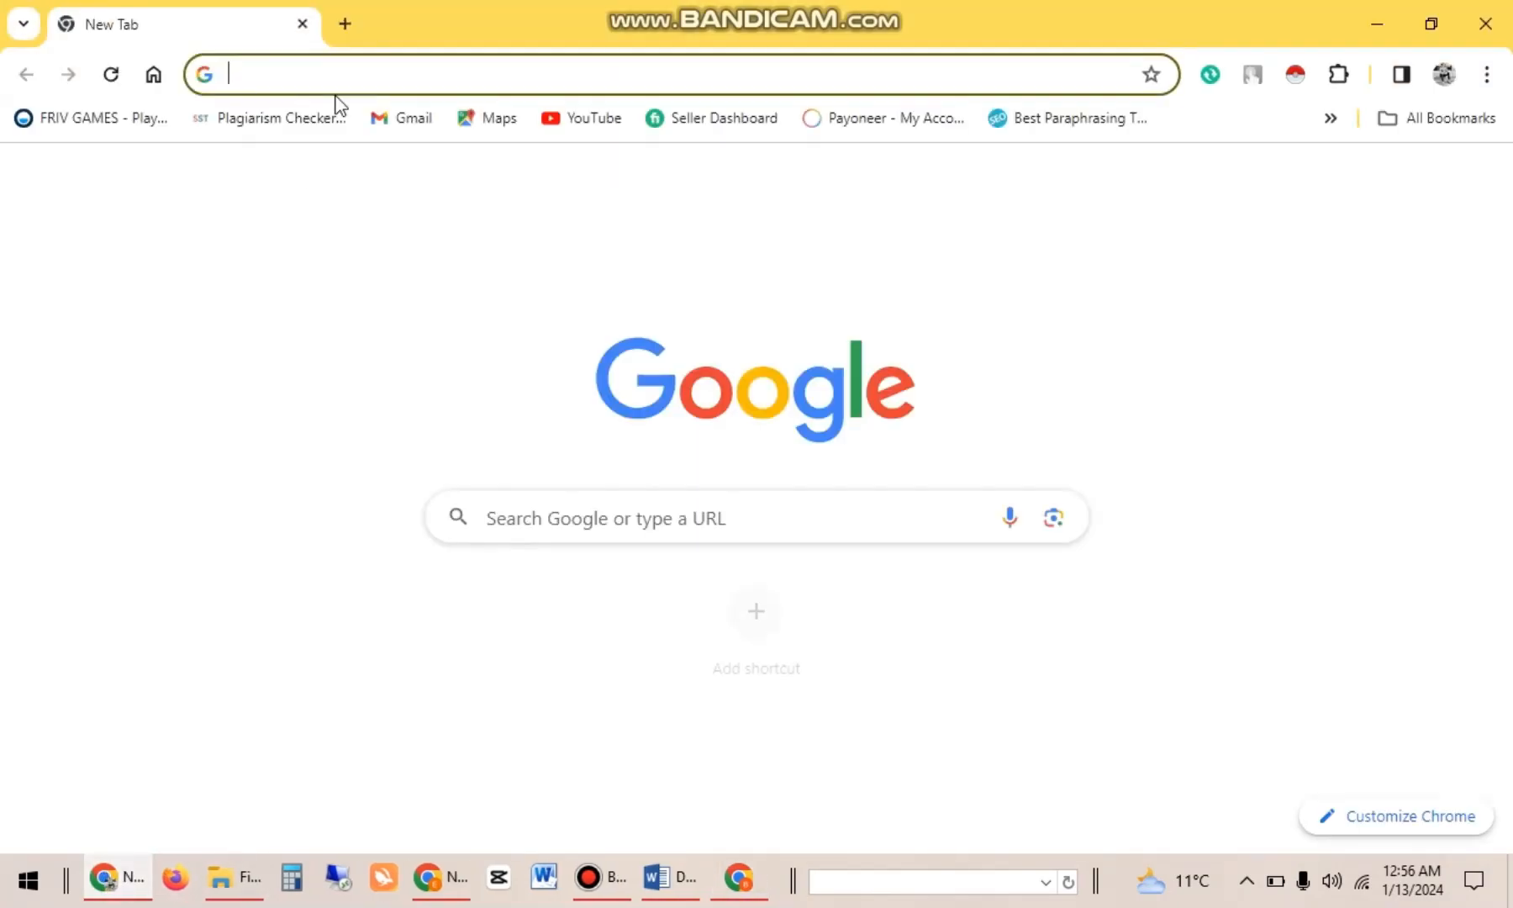
type("go")
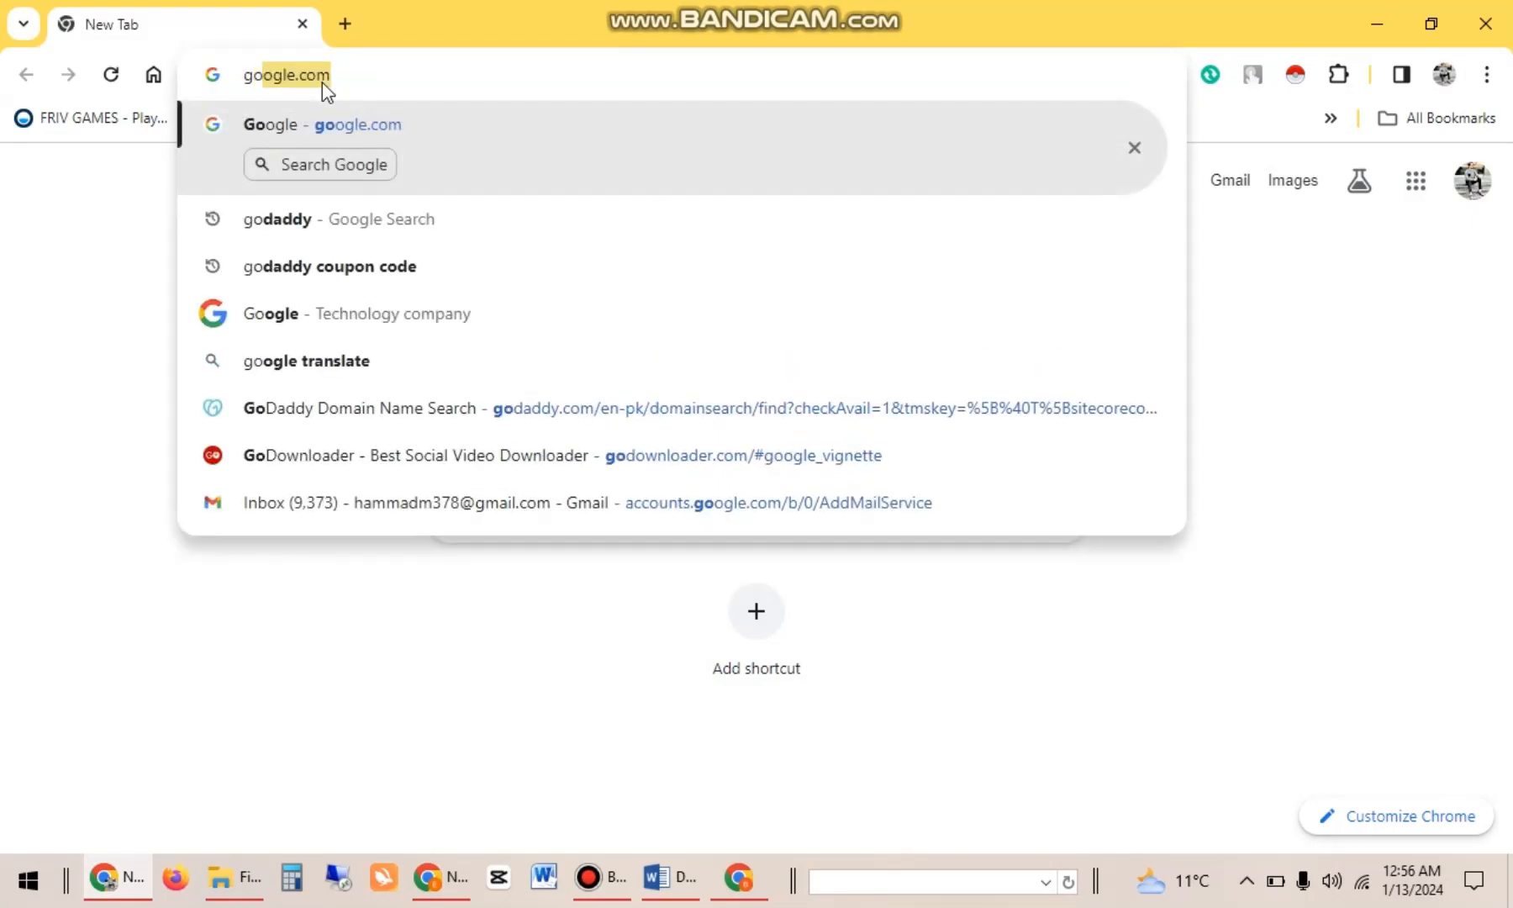
left_click(304, 219)
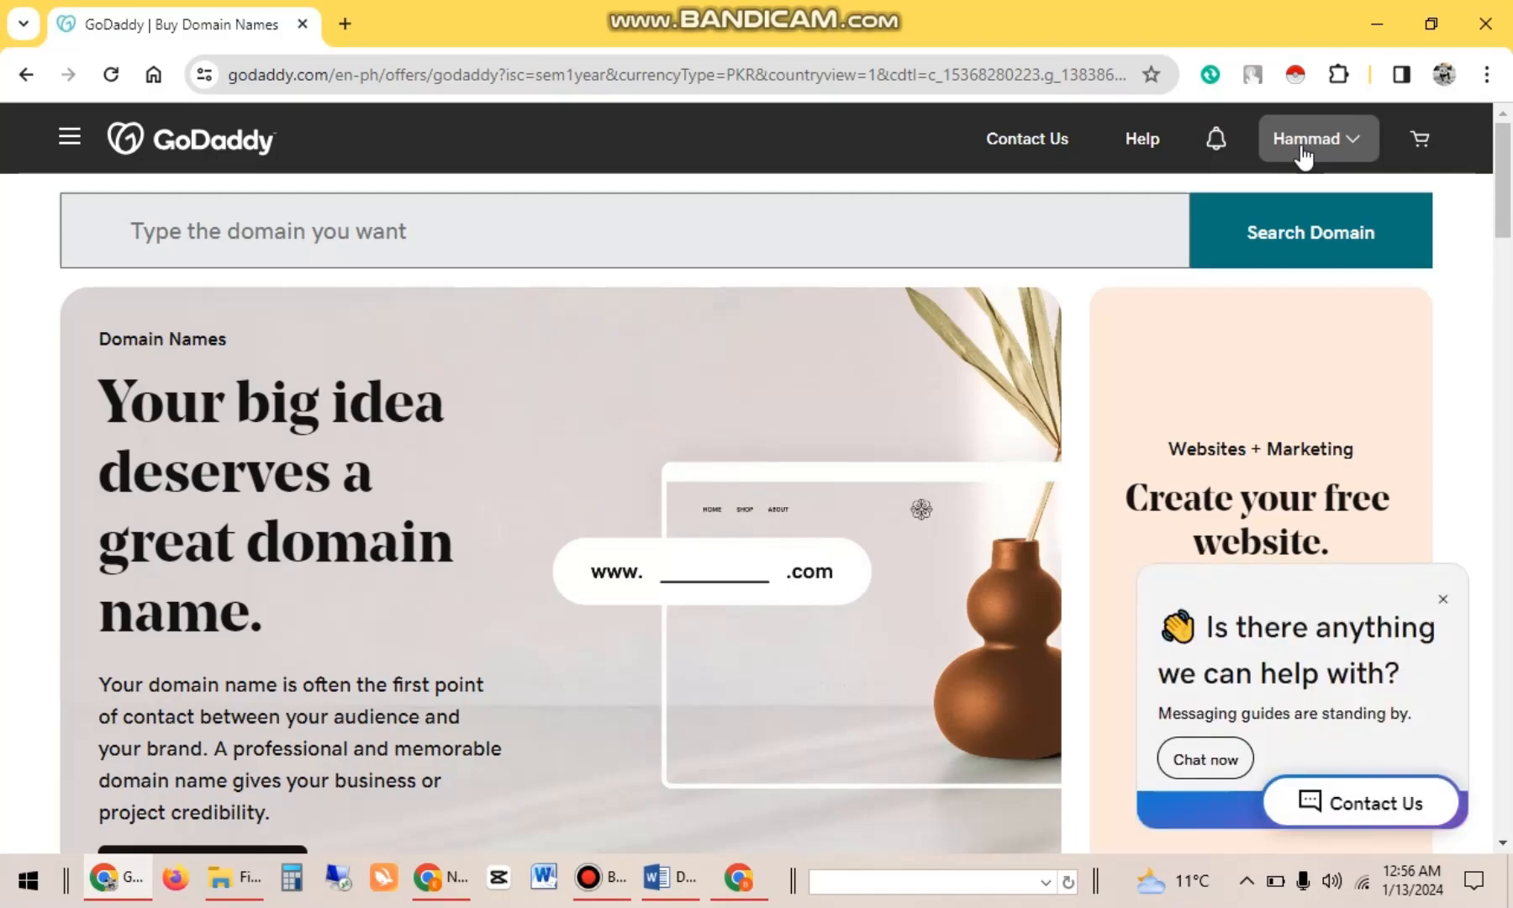
left_click(1303, 156)
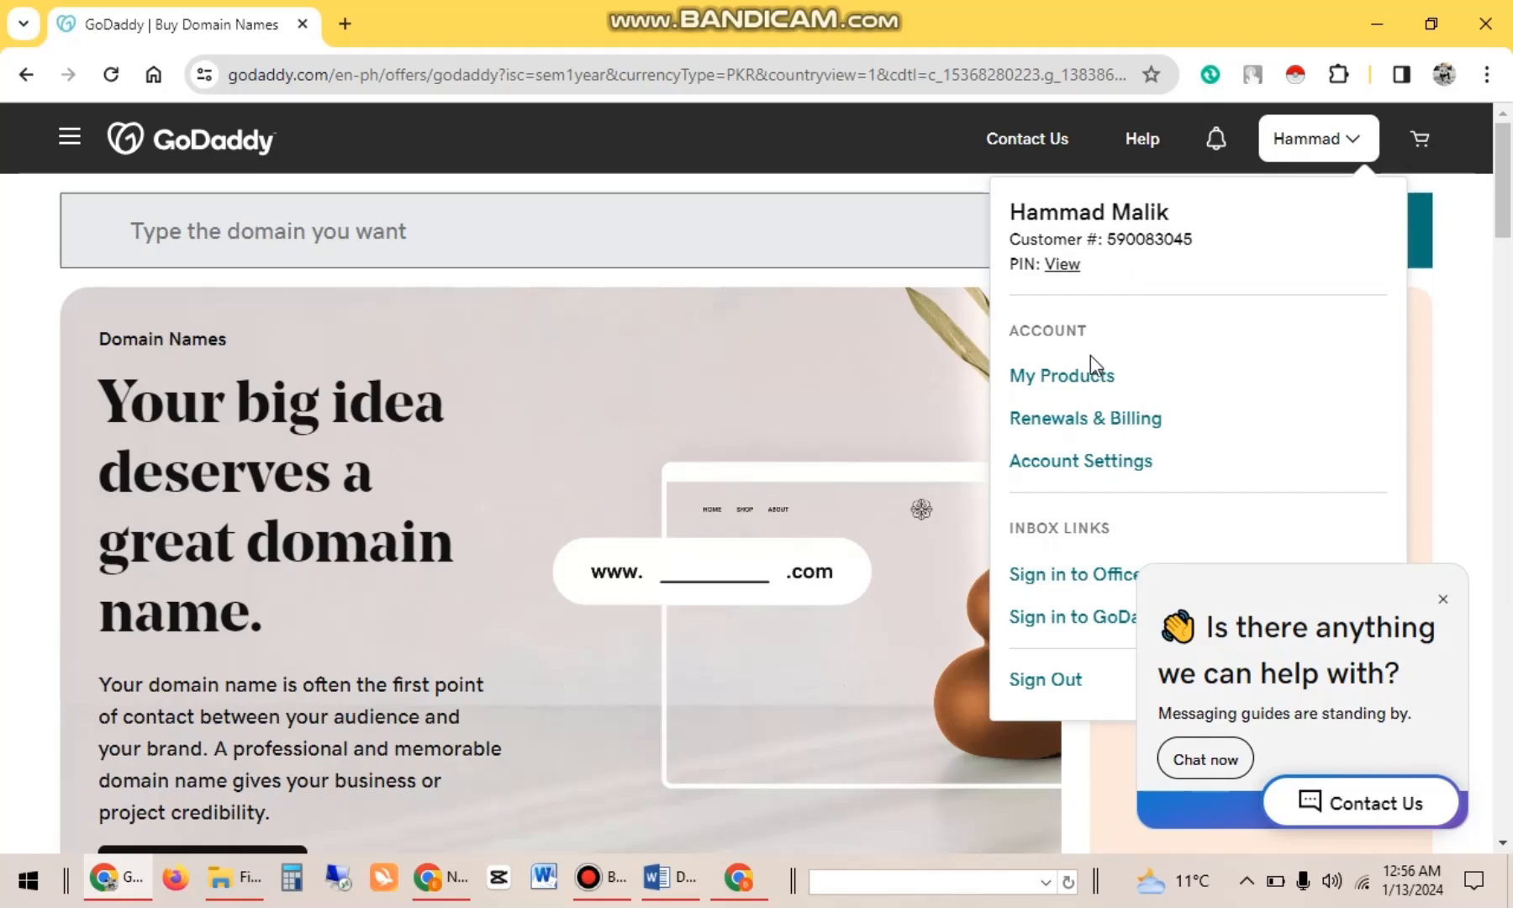
left_click(1086, 380)
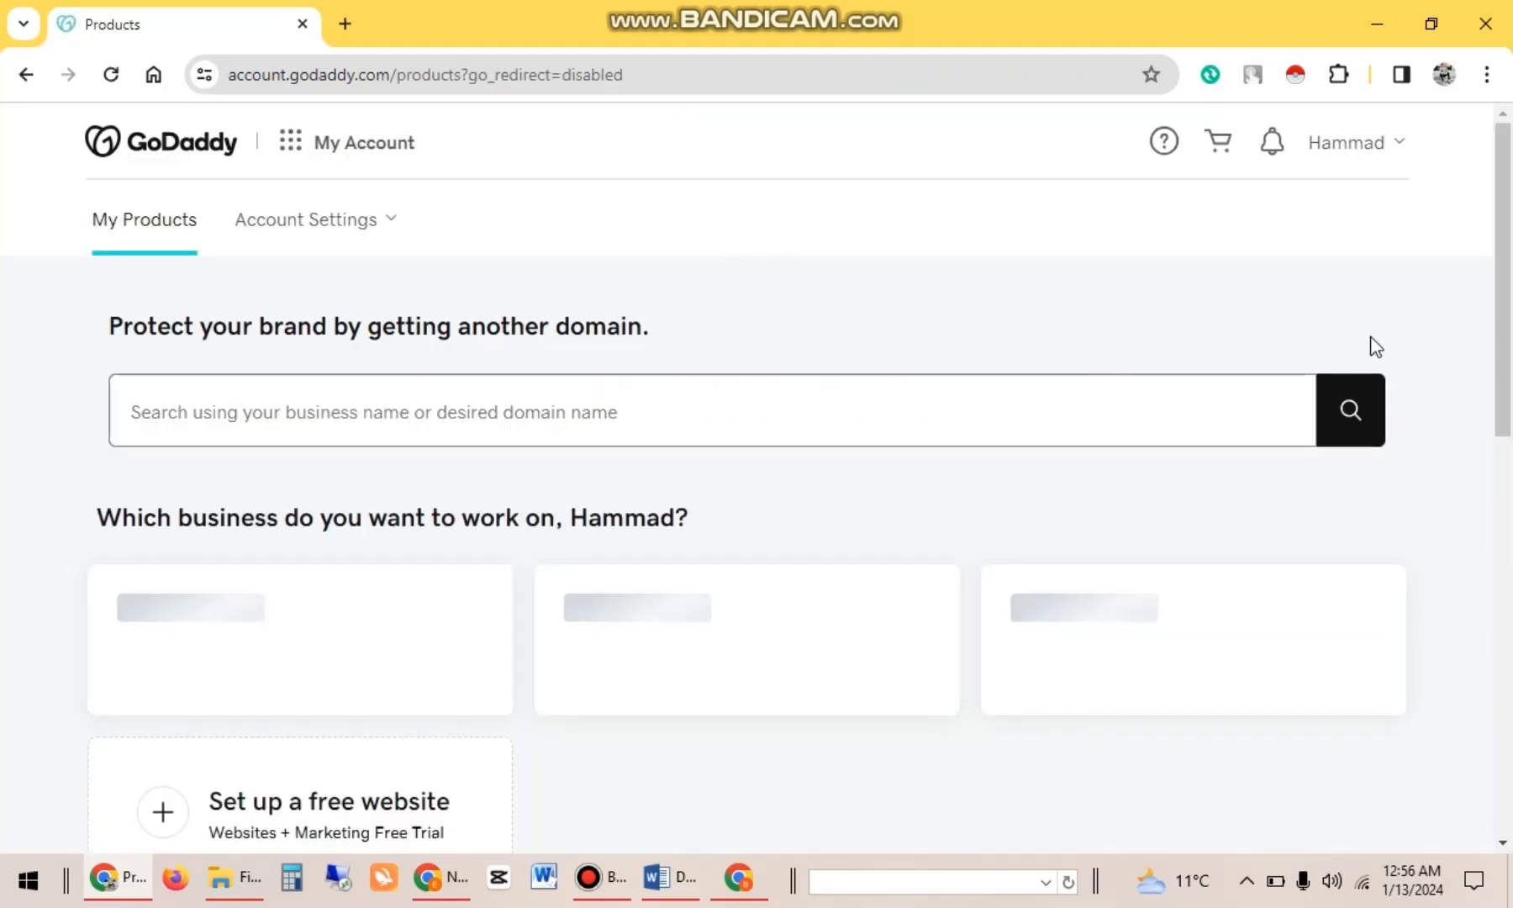
Open the babastore.online business in GoDaddy and bring up the DNS records of its domain.
left_click_drag(1503, 238, 1510, 273)
left_click(1136, 531)
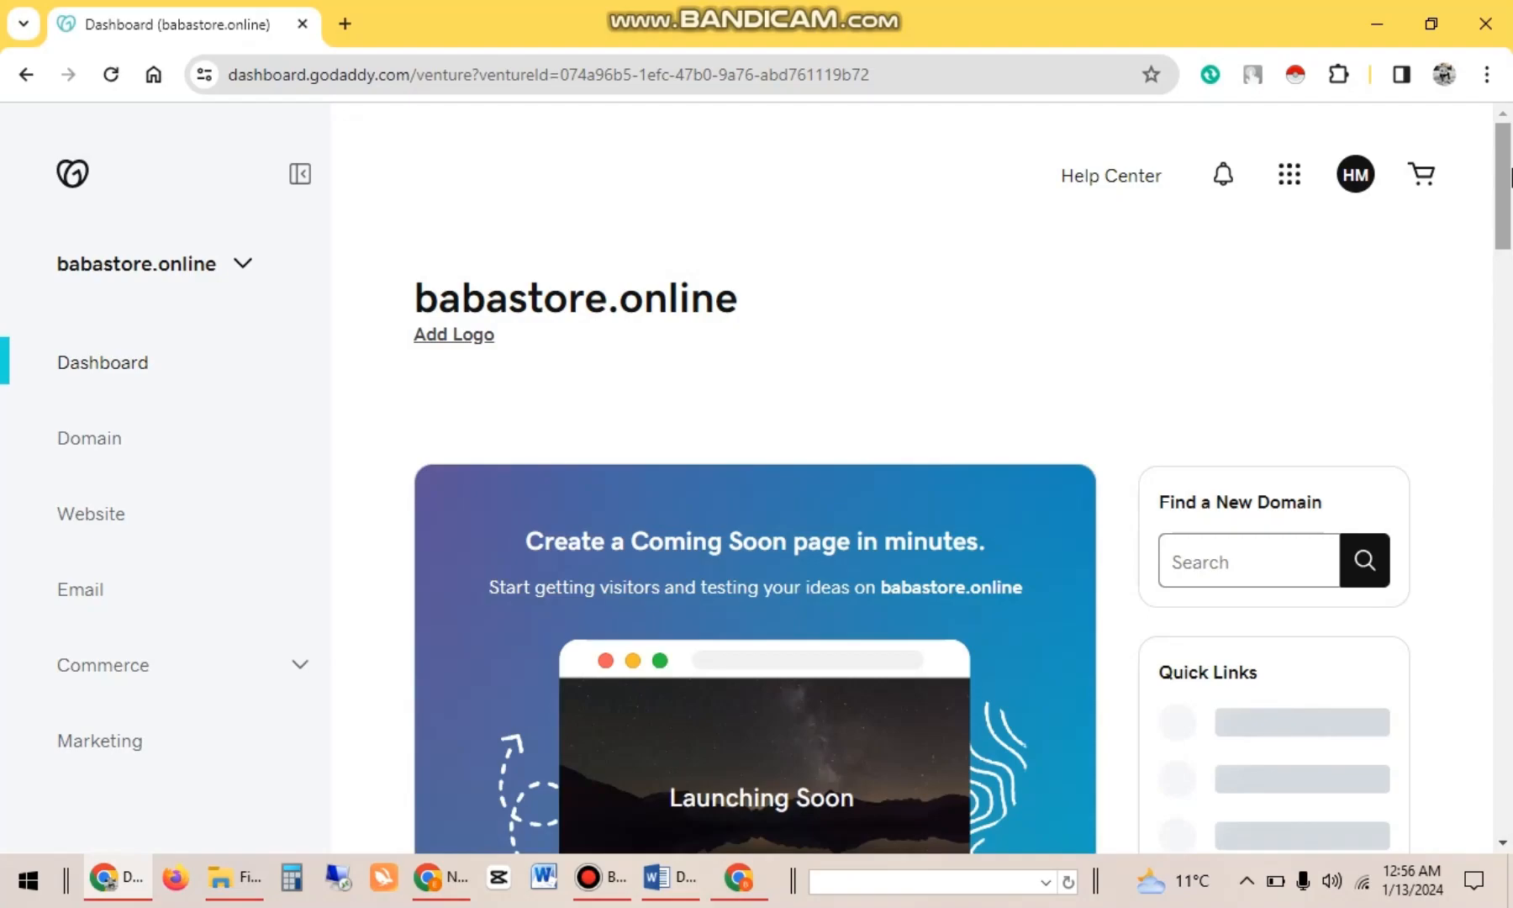
scroll(900, 458, "down", 3)
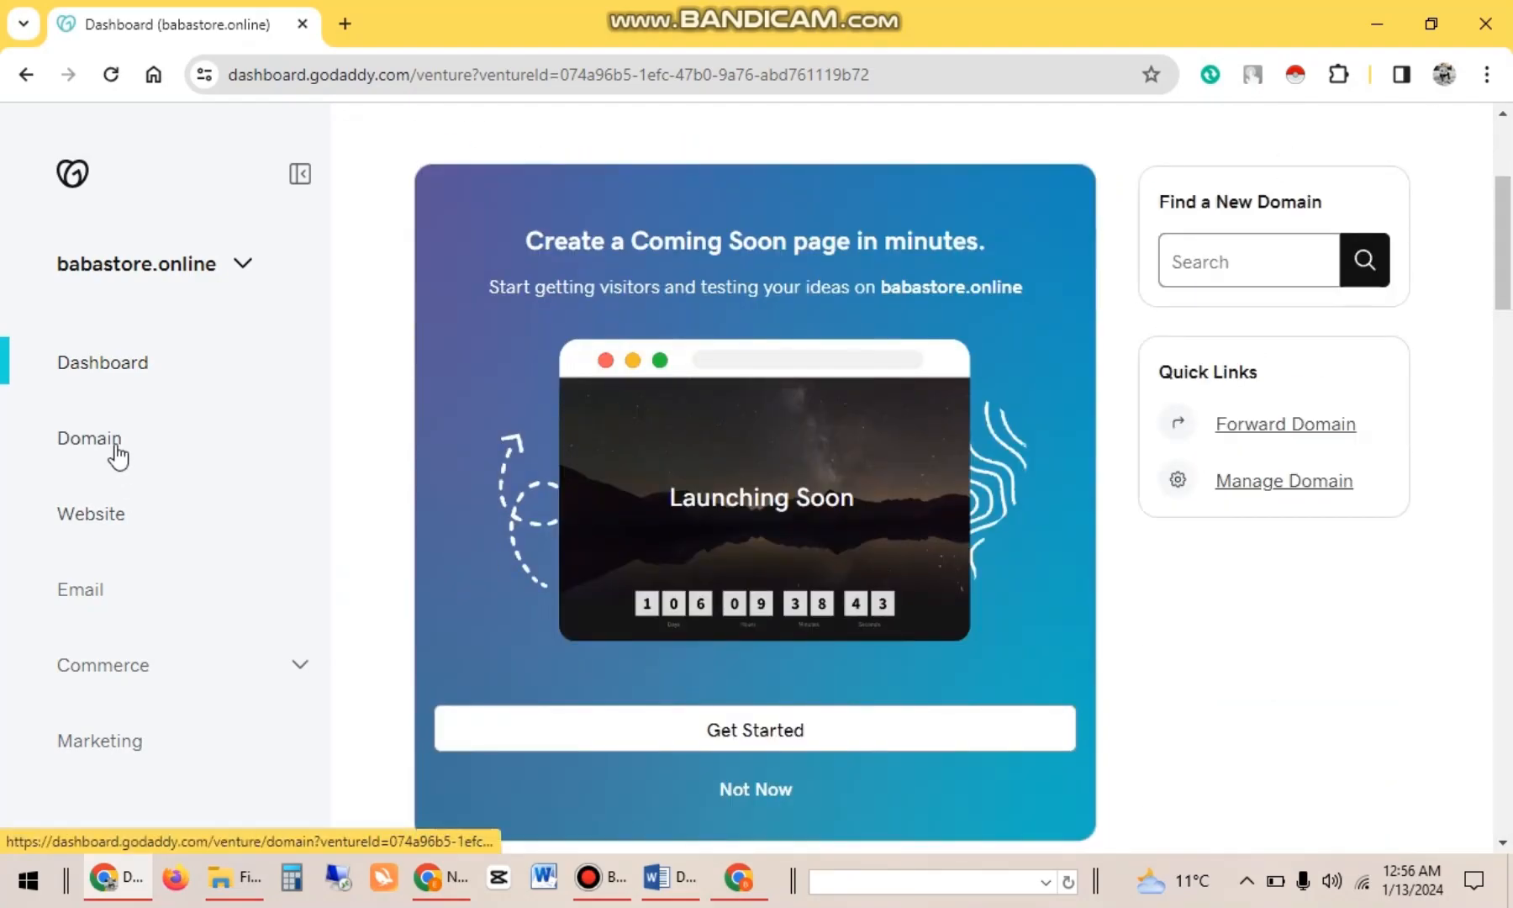
left_click(114, 445)
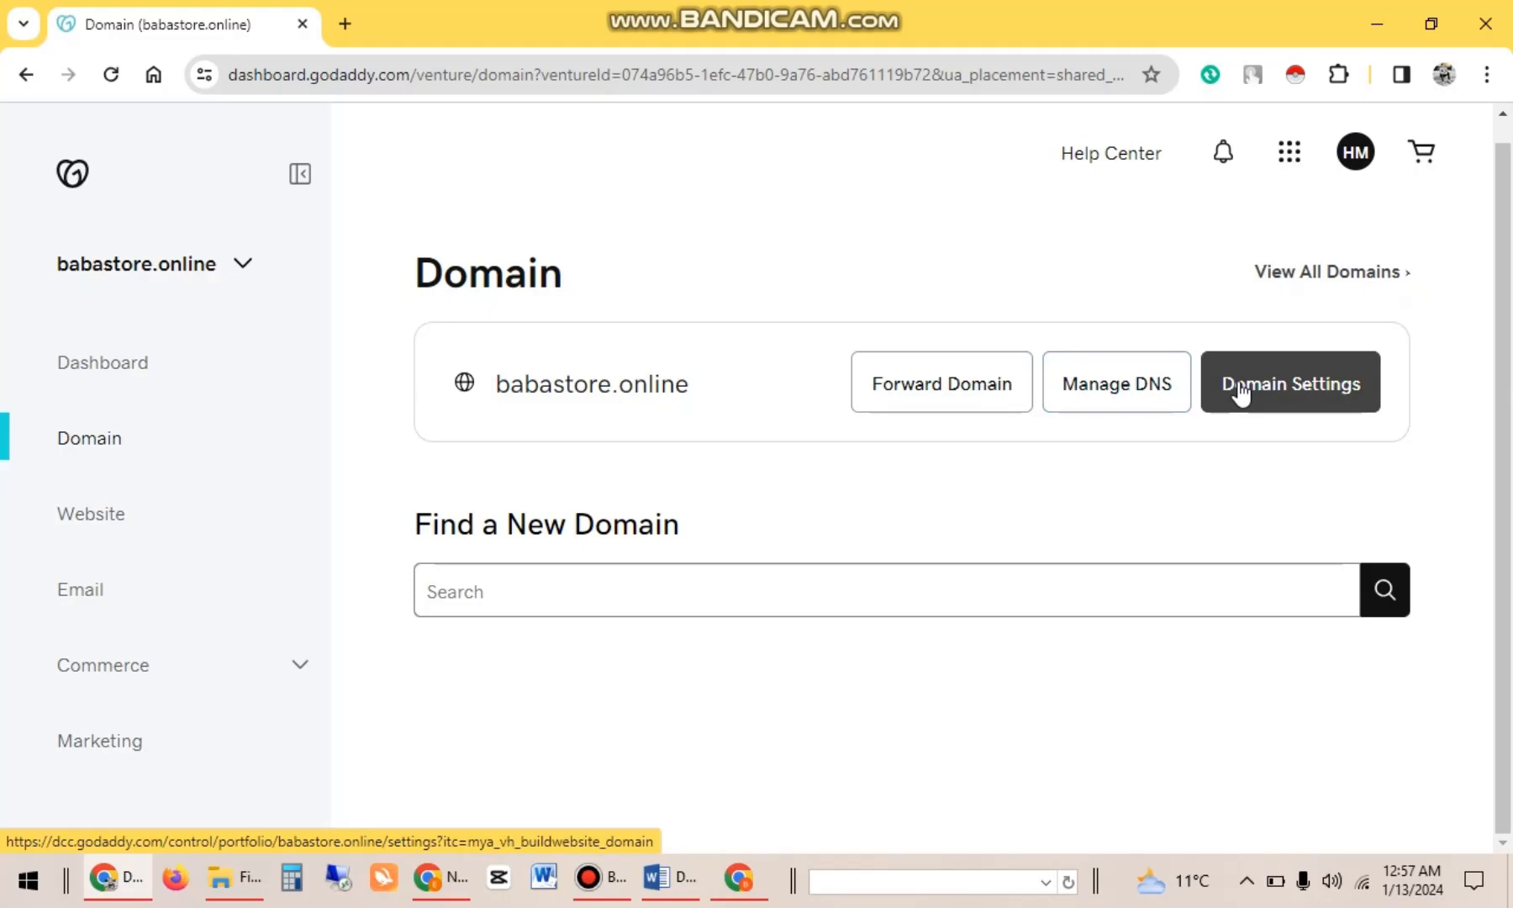
left_click(1136, 392)
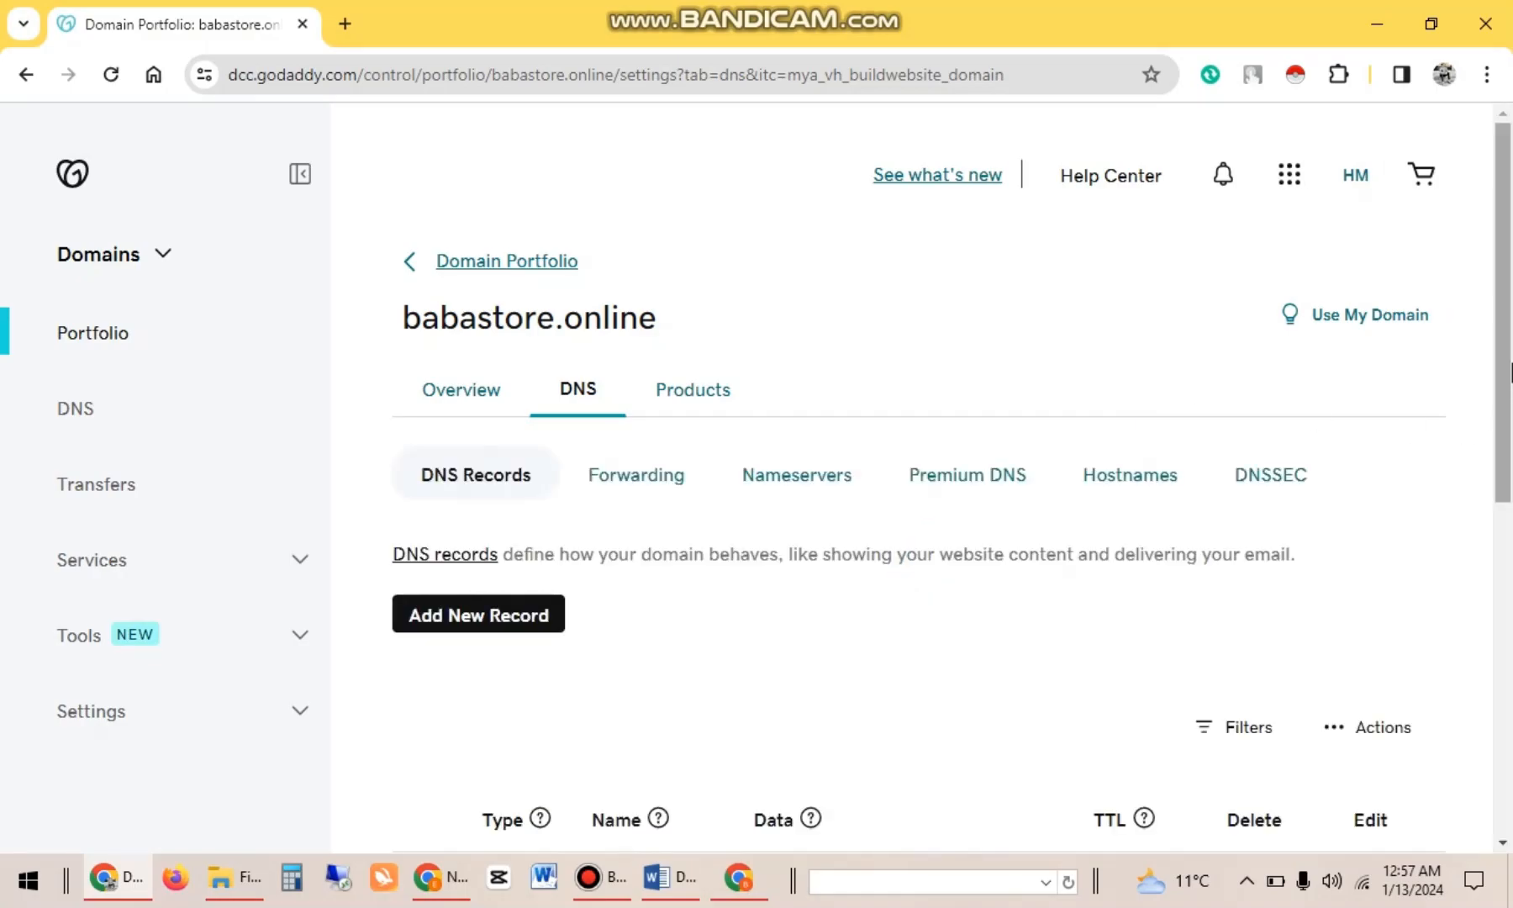
scroll(715, 481, "down", 2)
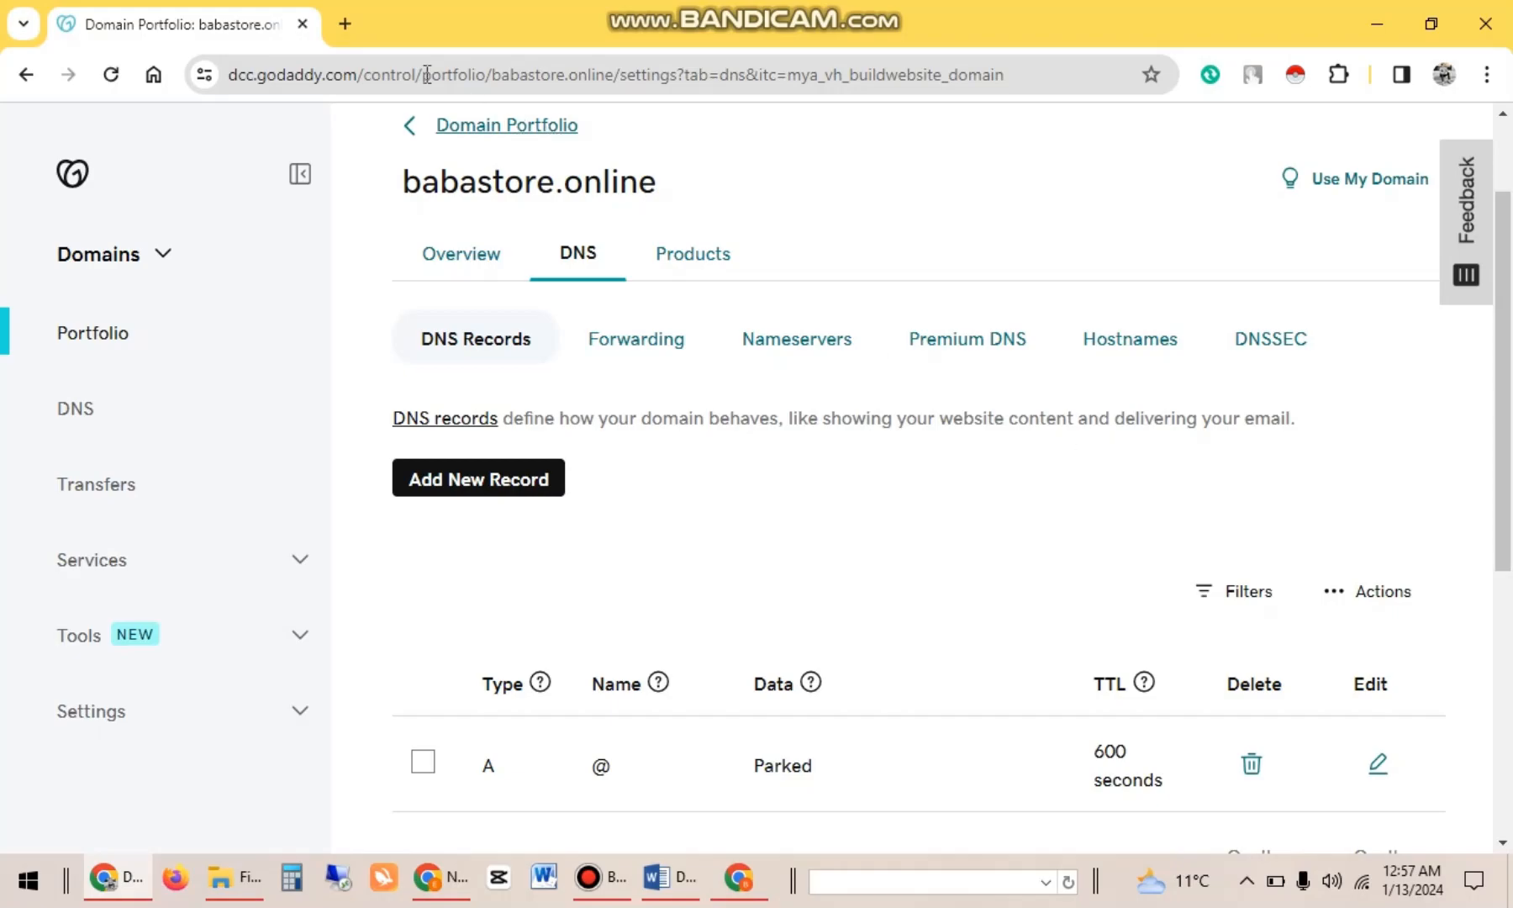
left_click(355, 30)
type("five")
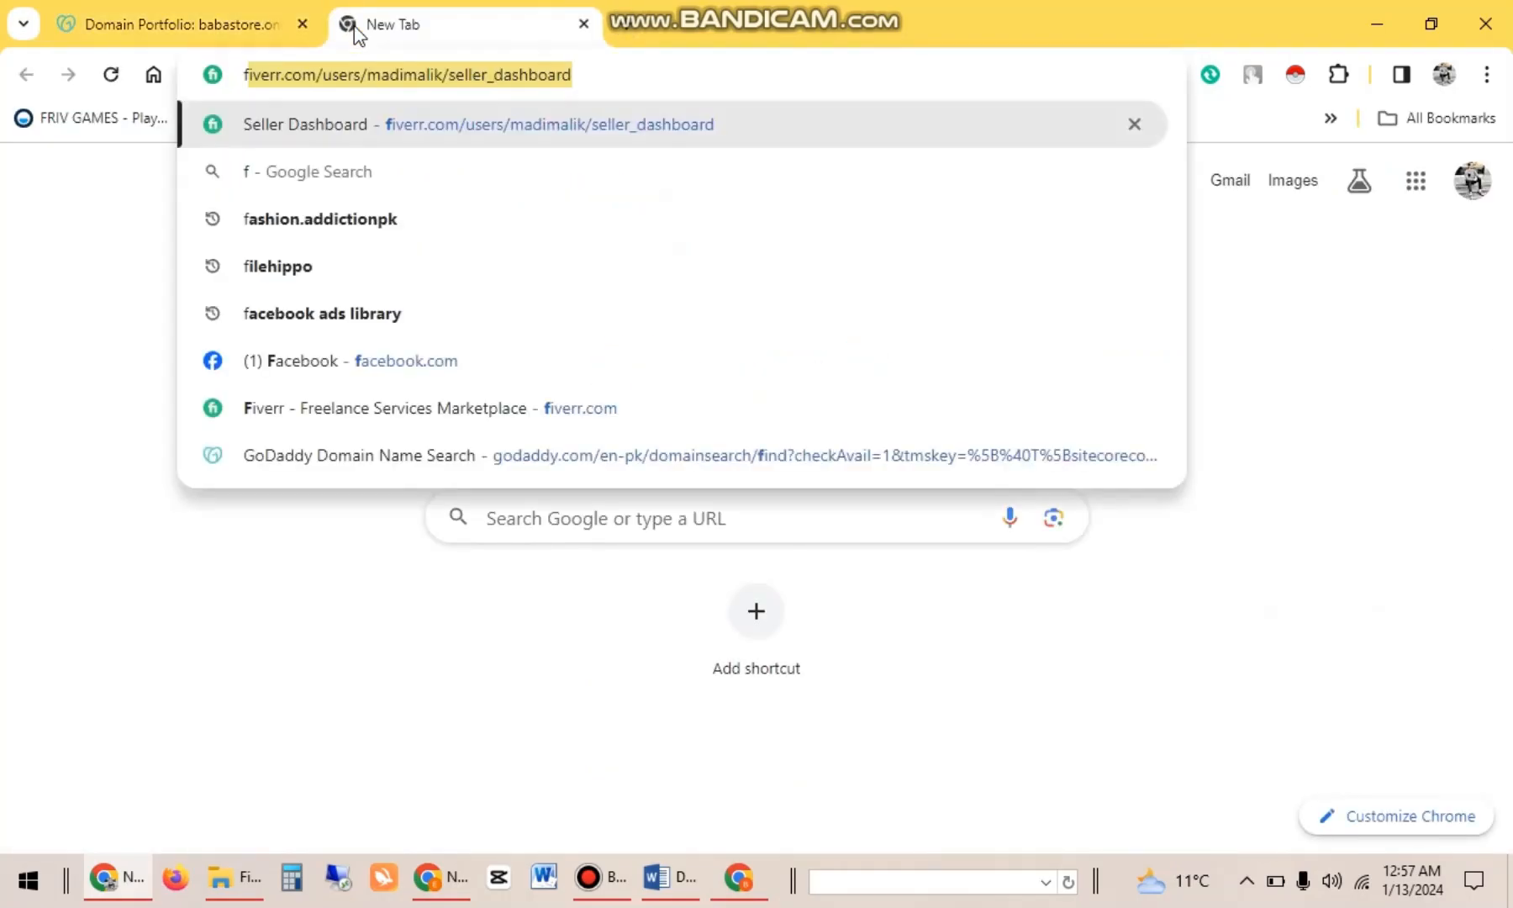
type("rr")
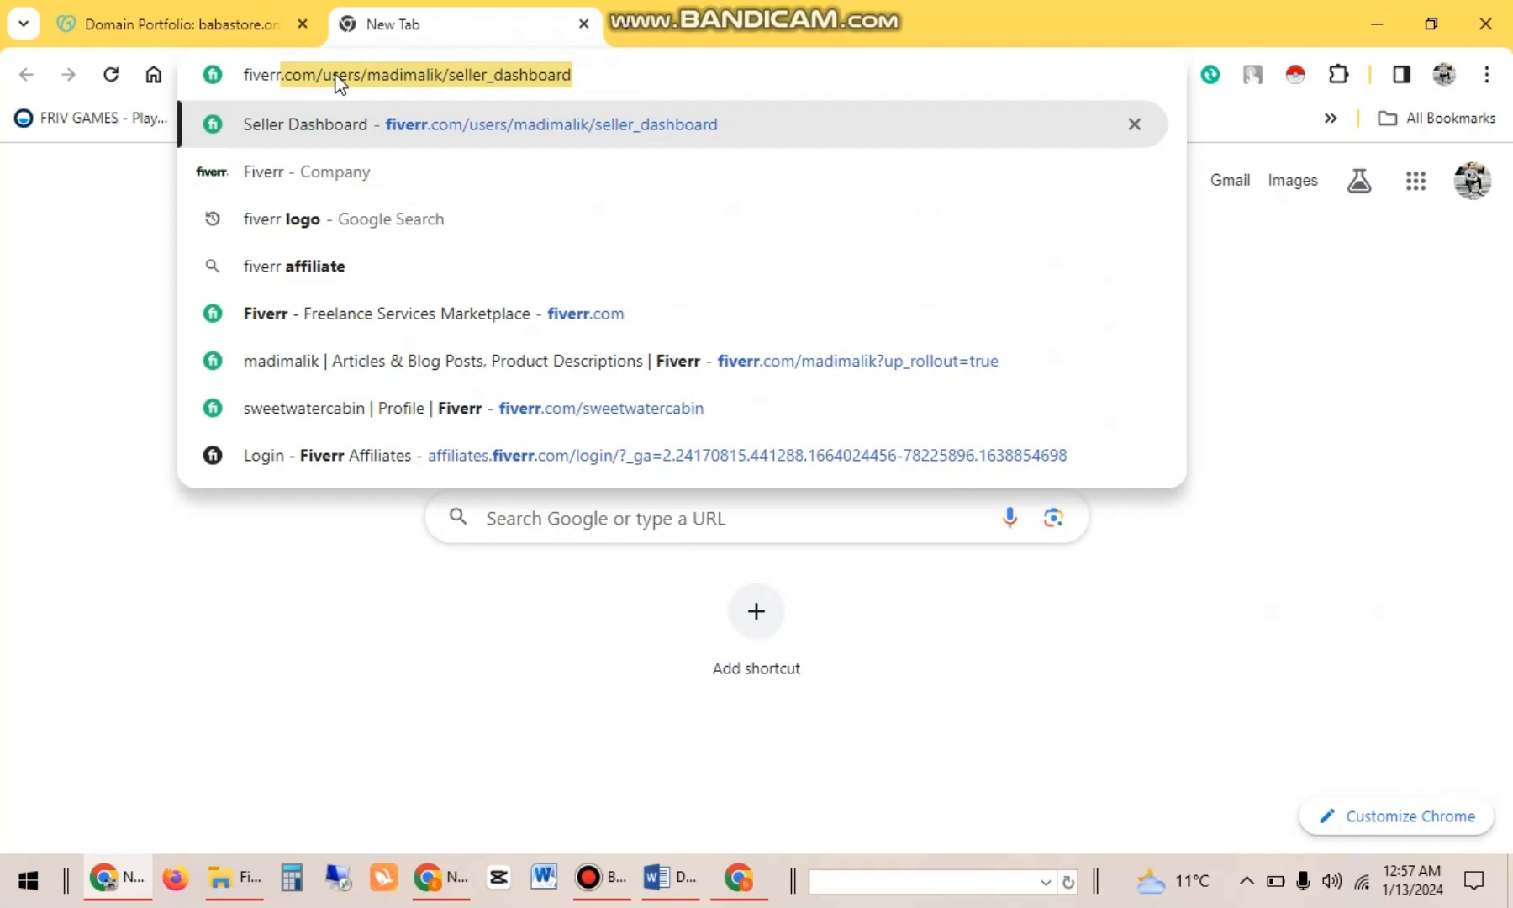
left_click(228, 5)
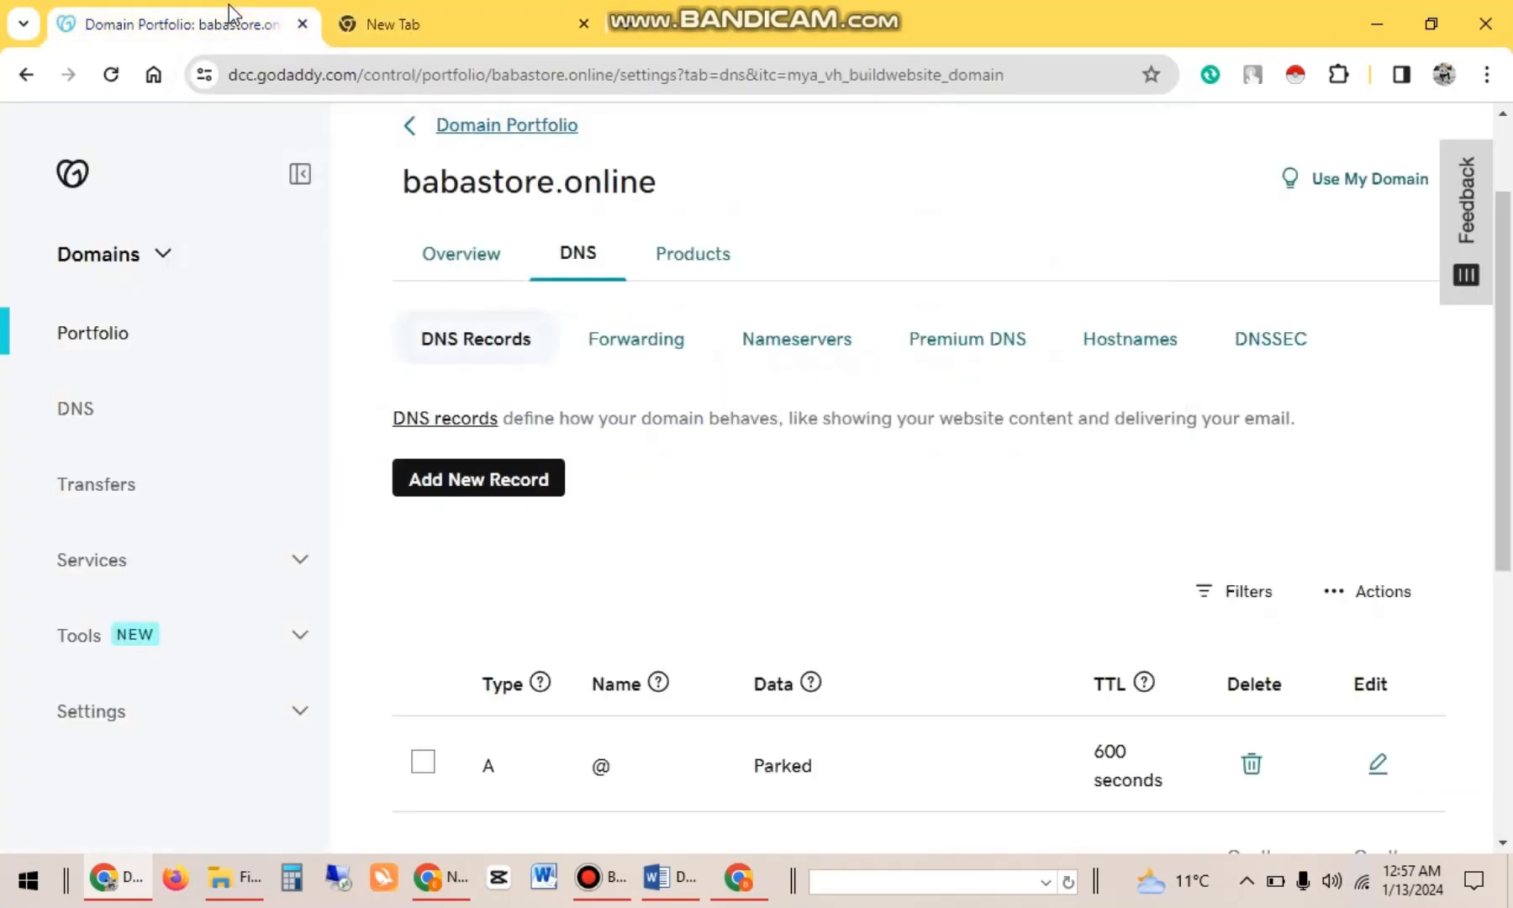
Examine the A, NS and CNAME records of babastore.online, and switch back to the Chrome window with the Shopify admin.
scroll(1510, 357, "down", 1)
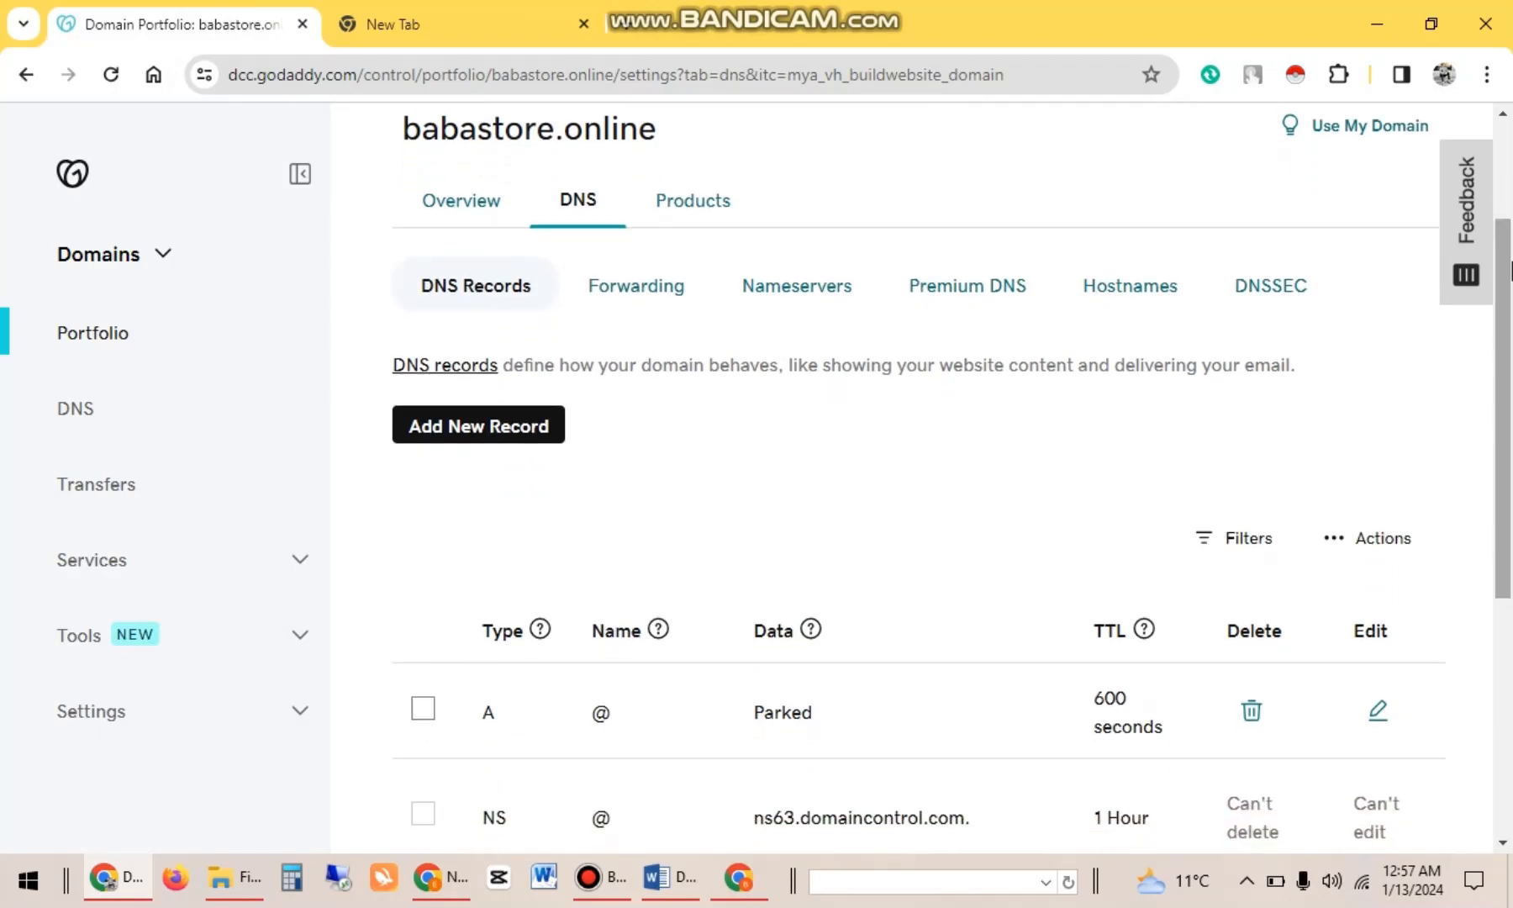
left_click_drag(1510, 332, 1510, 521)
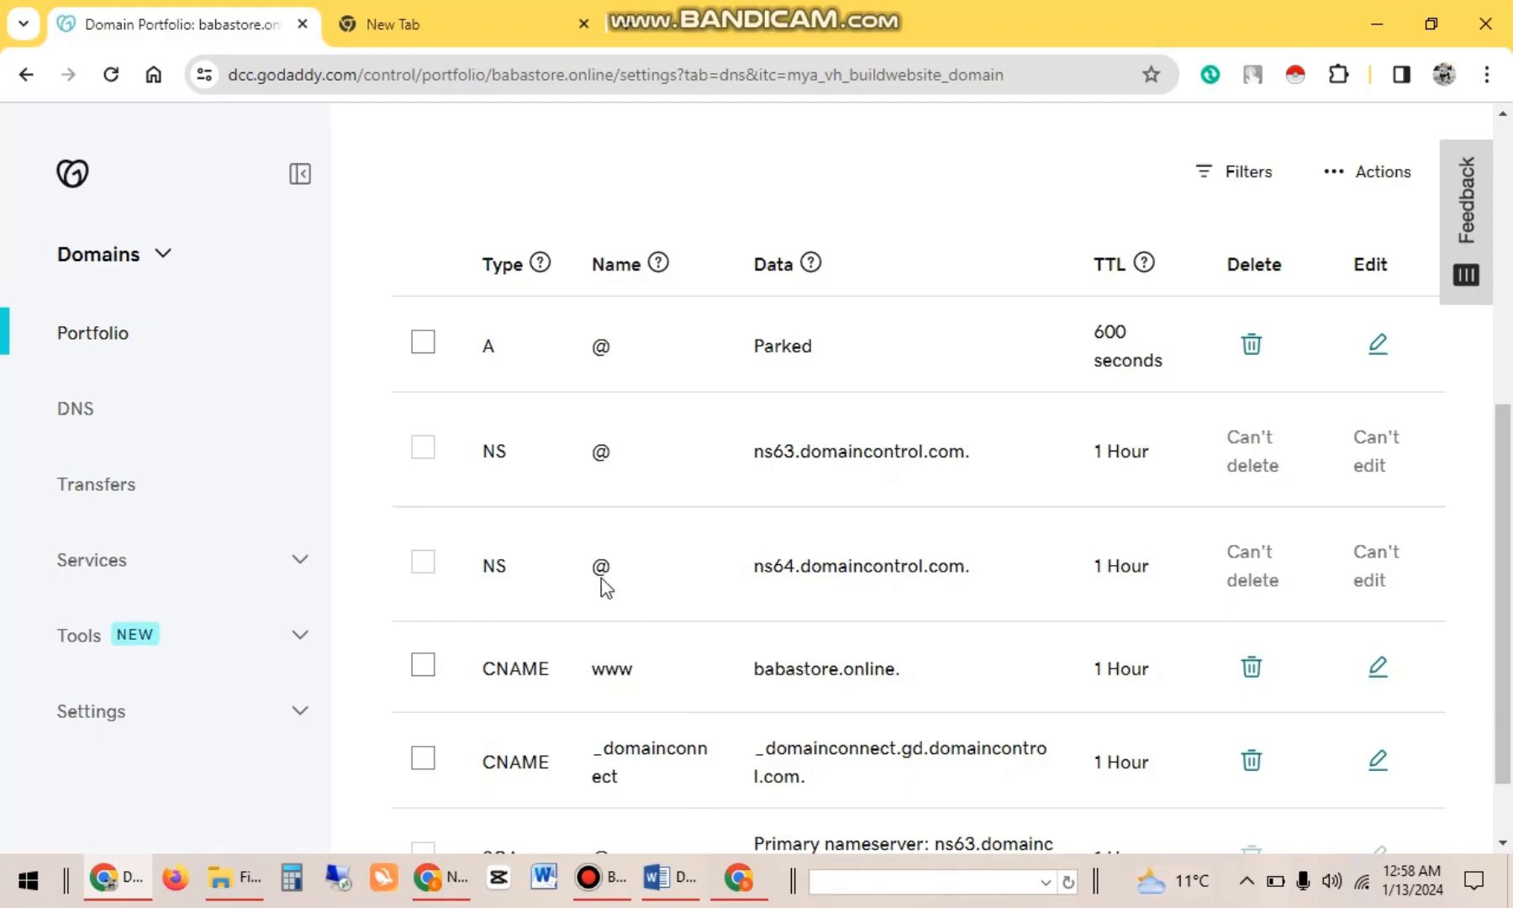
left_click(738, 878)
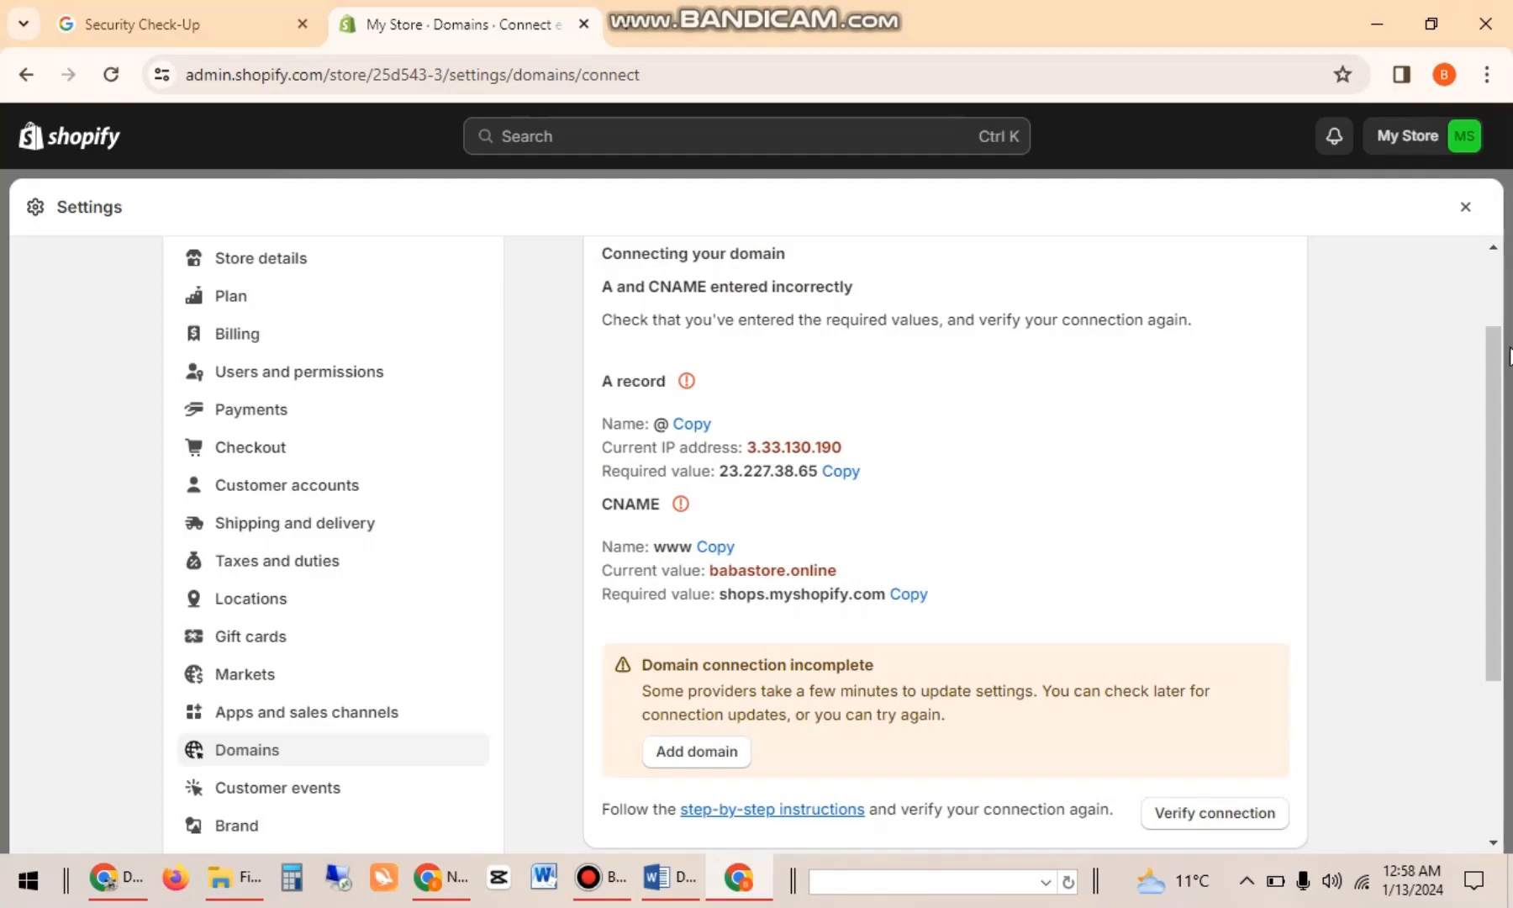
left_click(1508, 357)
Reopen the Shopify store's Domains settings and choose to connect an existing domain again.
left_click(112, 821)
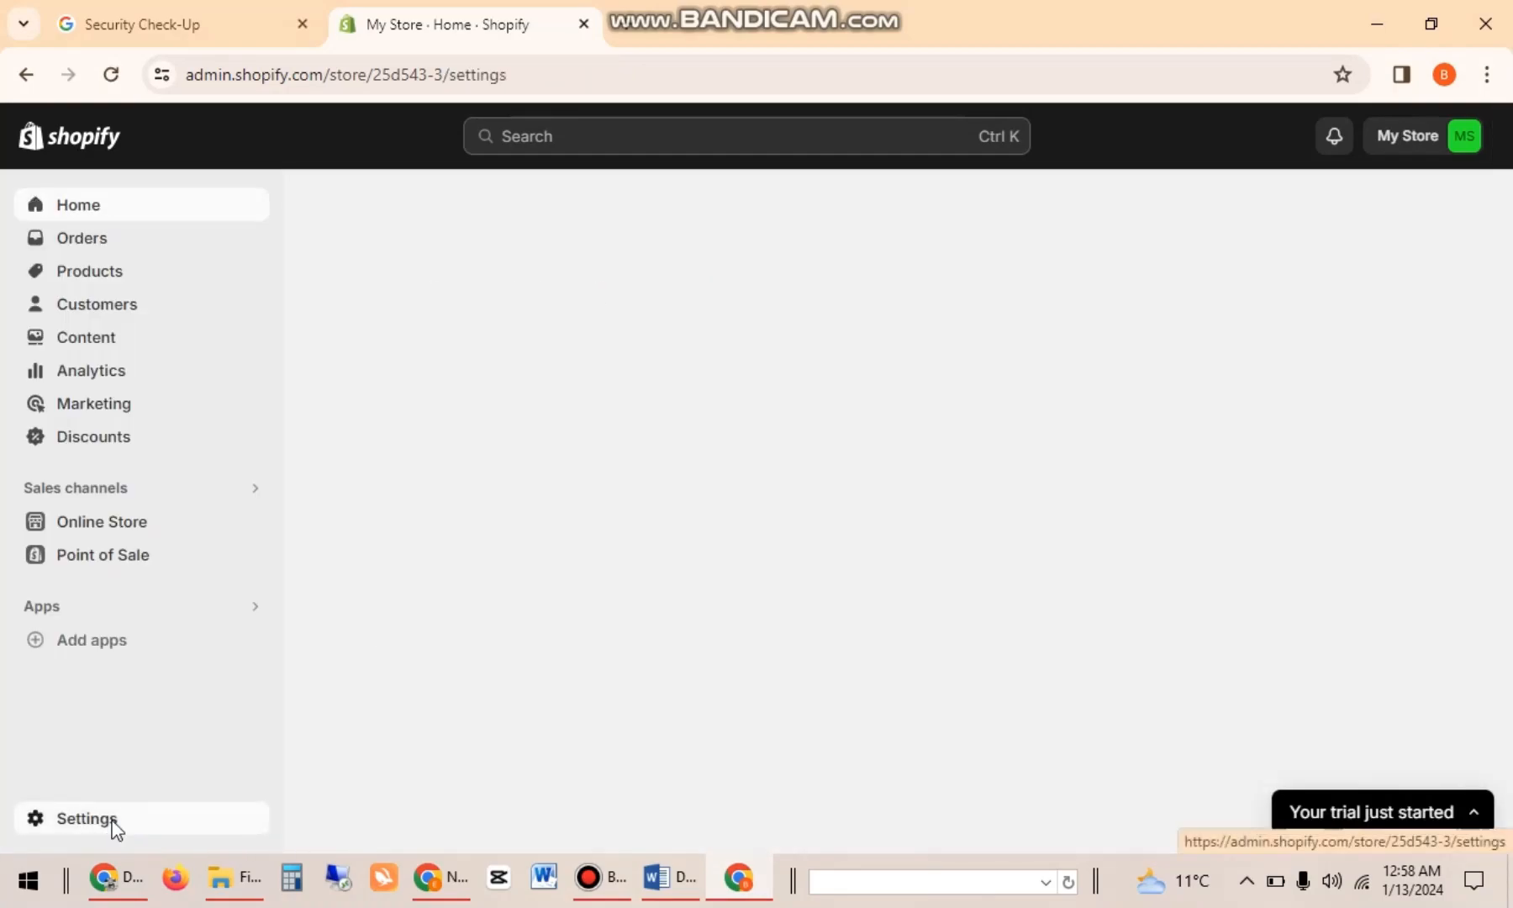
left_click_drag(1499, 371, 1501, 500)
left_click(256, 448)
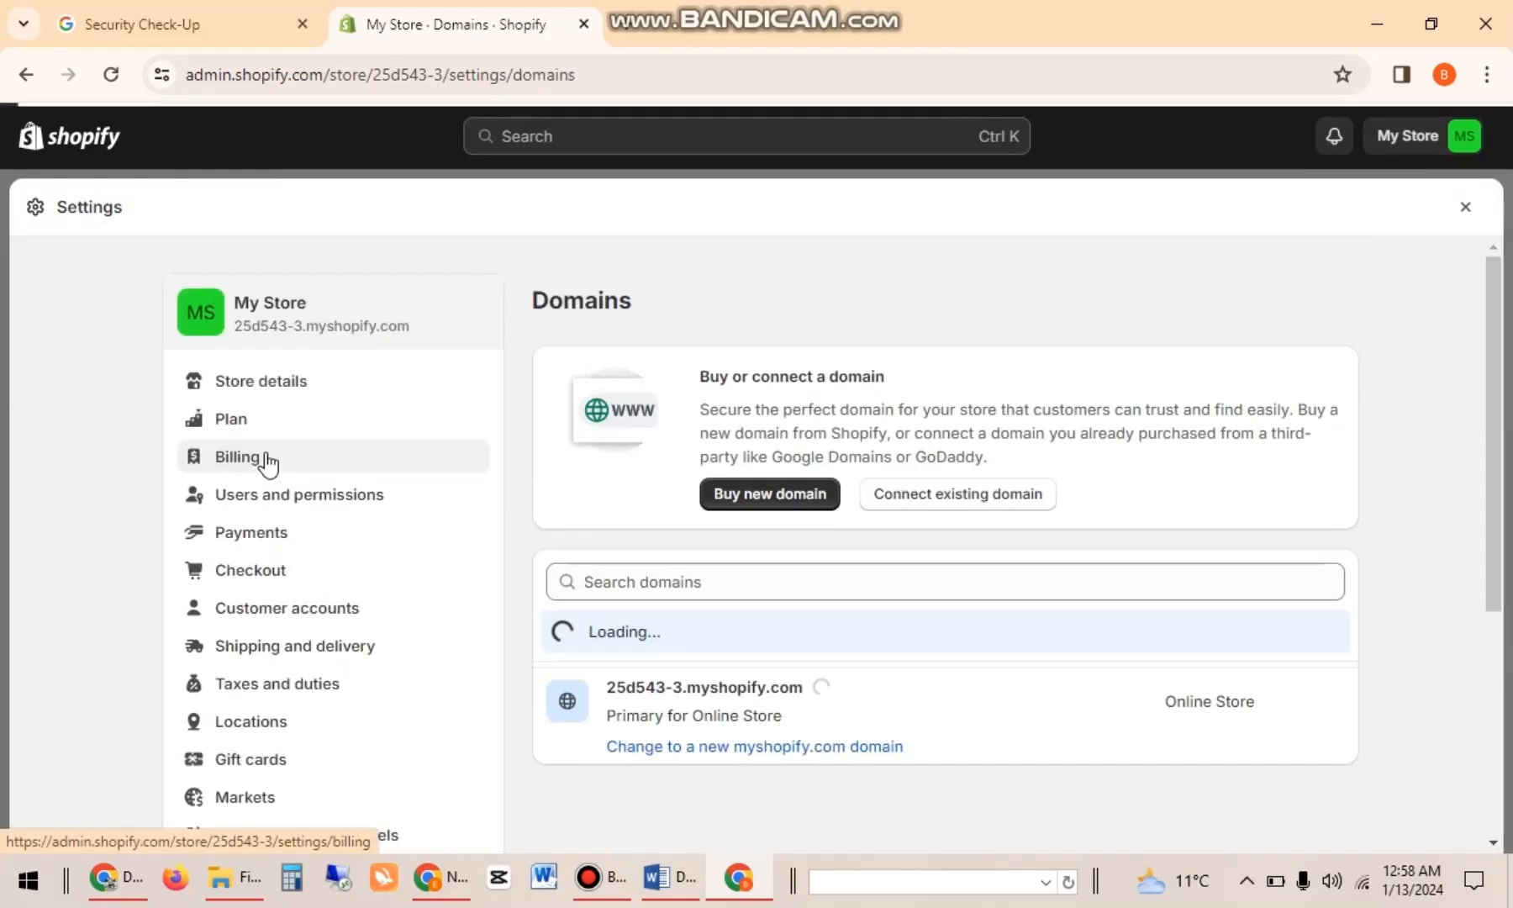
left_click(958, 502)
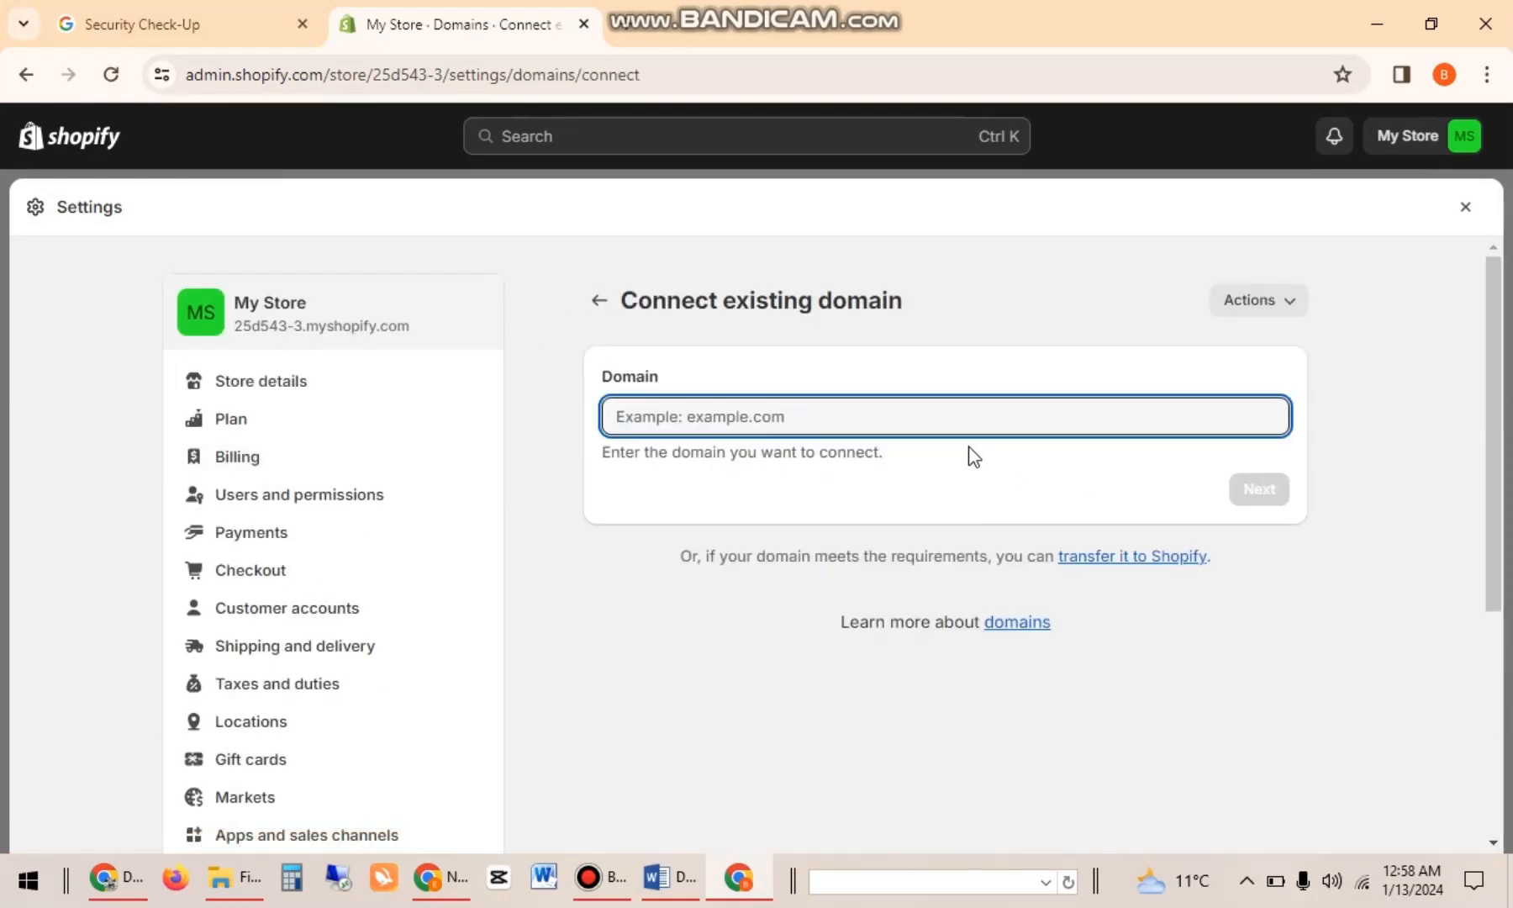
Submit babastore.online as the domain to connect and verify its connection again.
type("babasto")
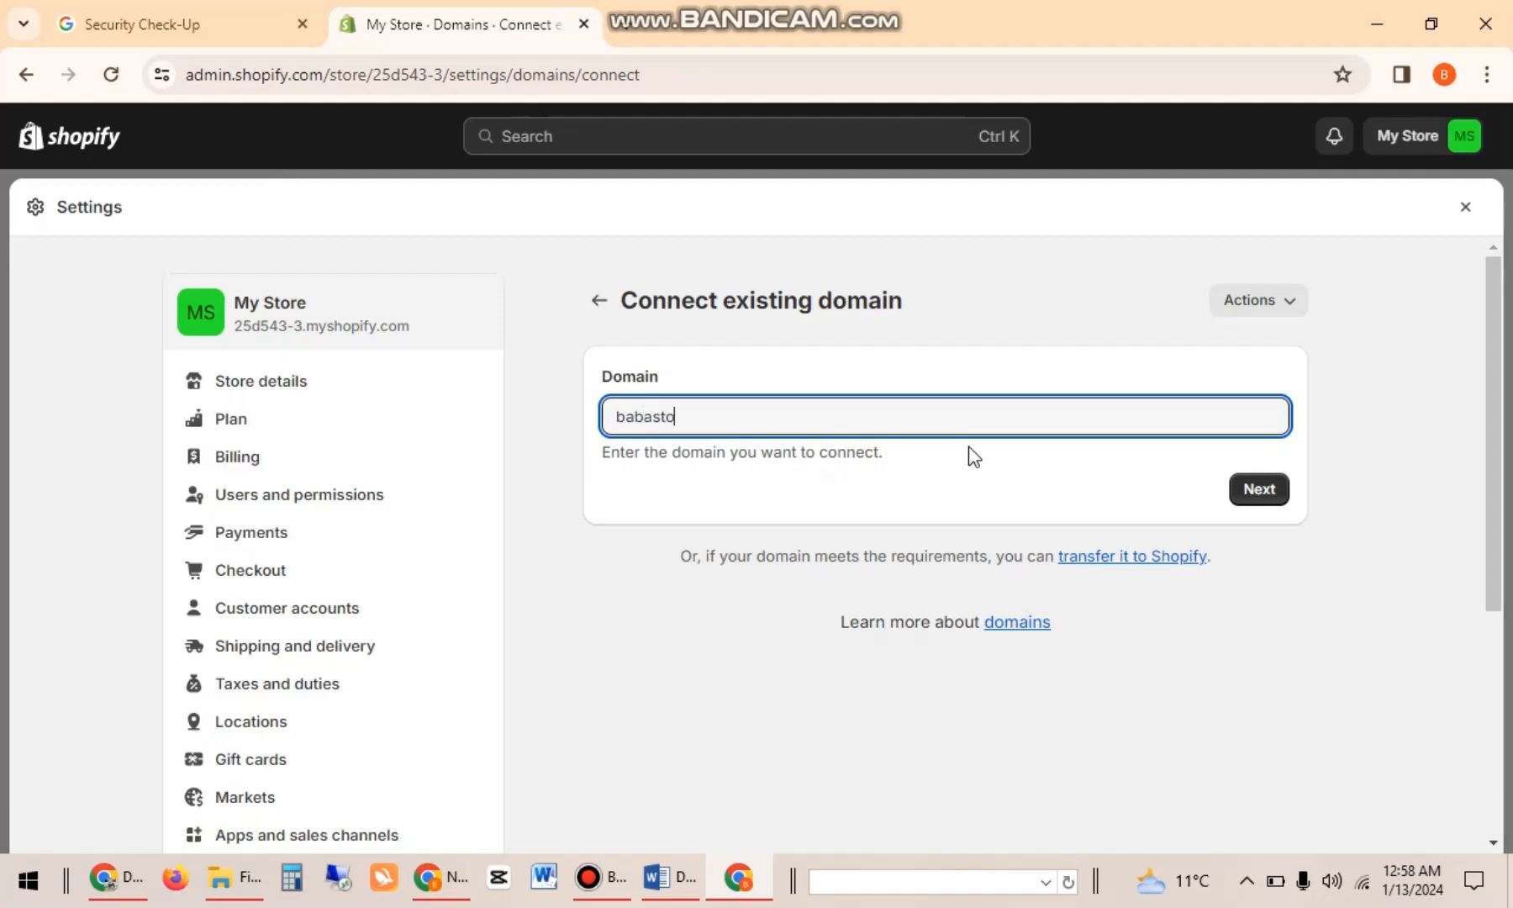
type("re.online")
key("Return")
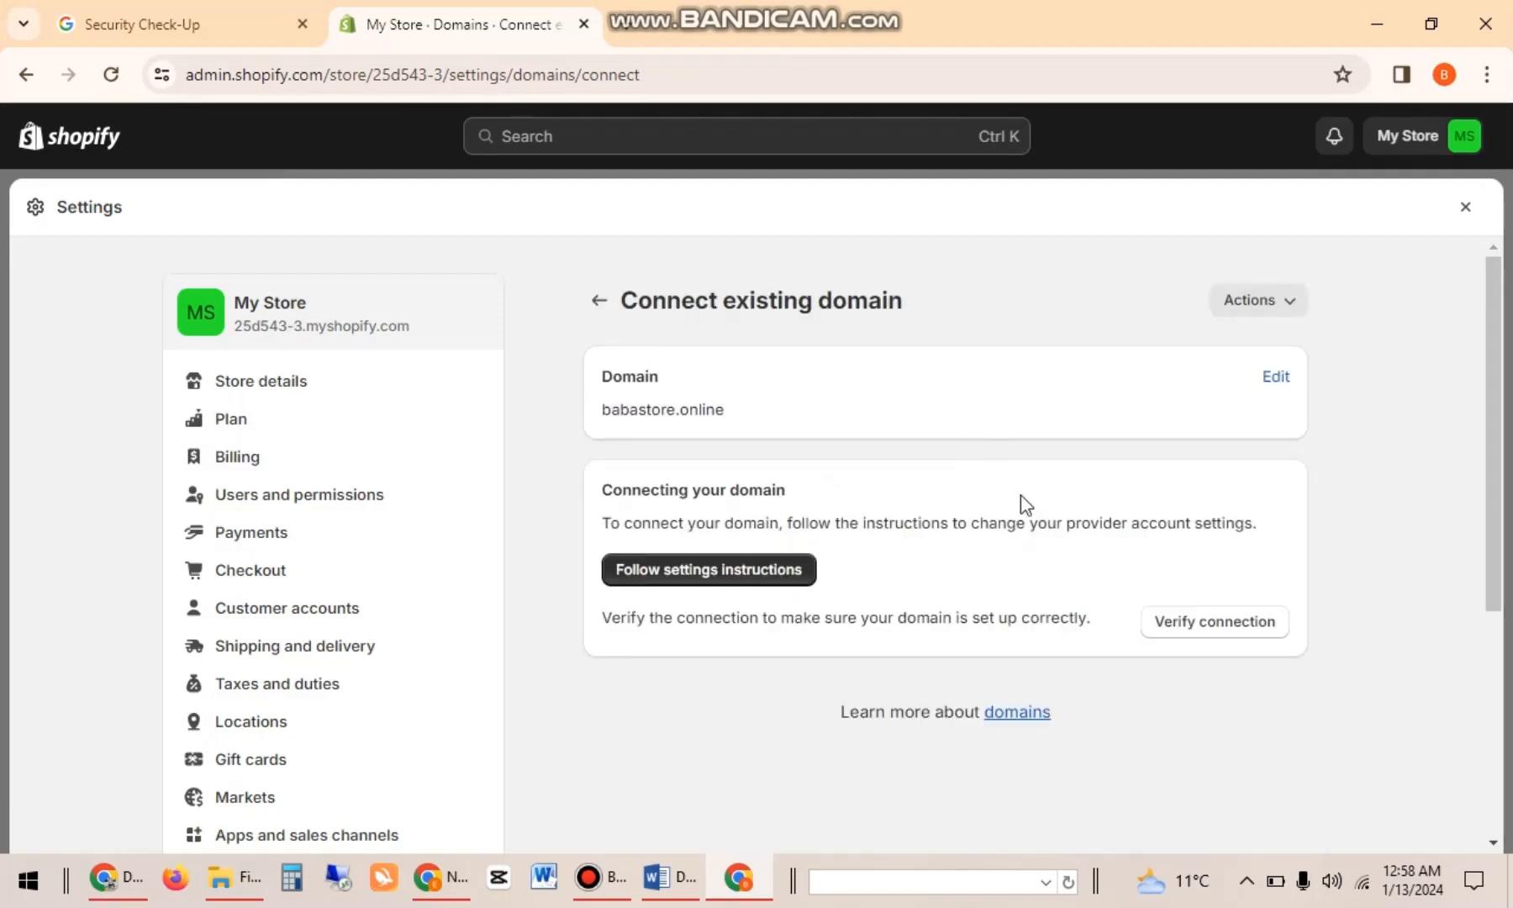
left_click(1187, 620)
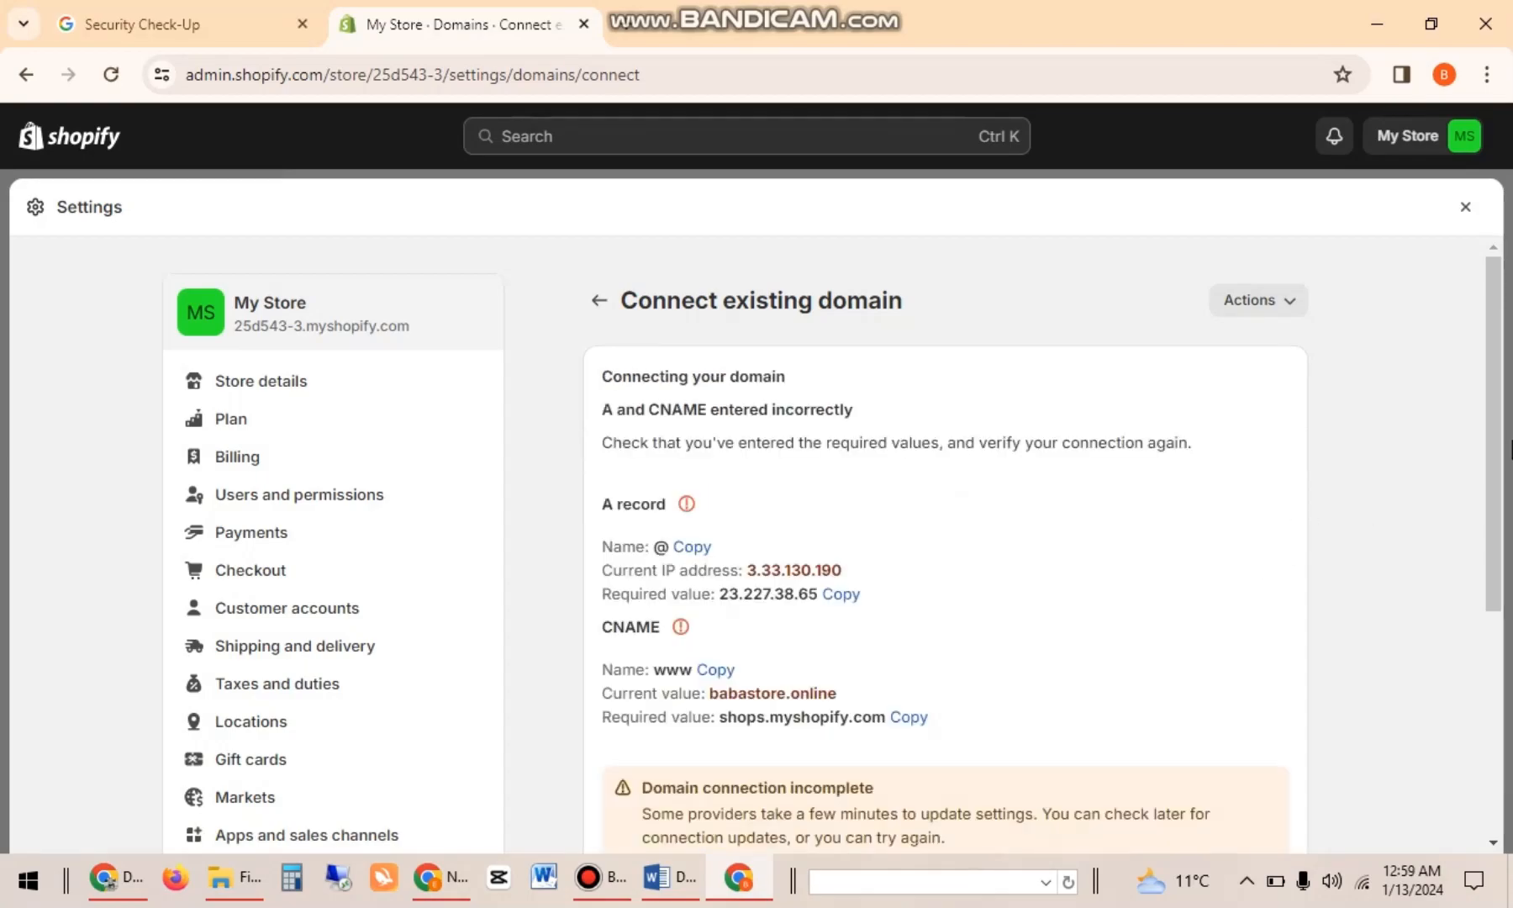
left_click(1507, 455)
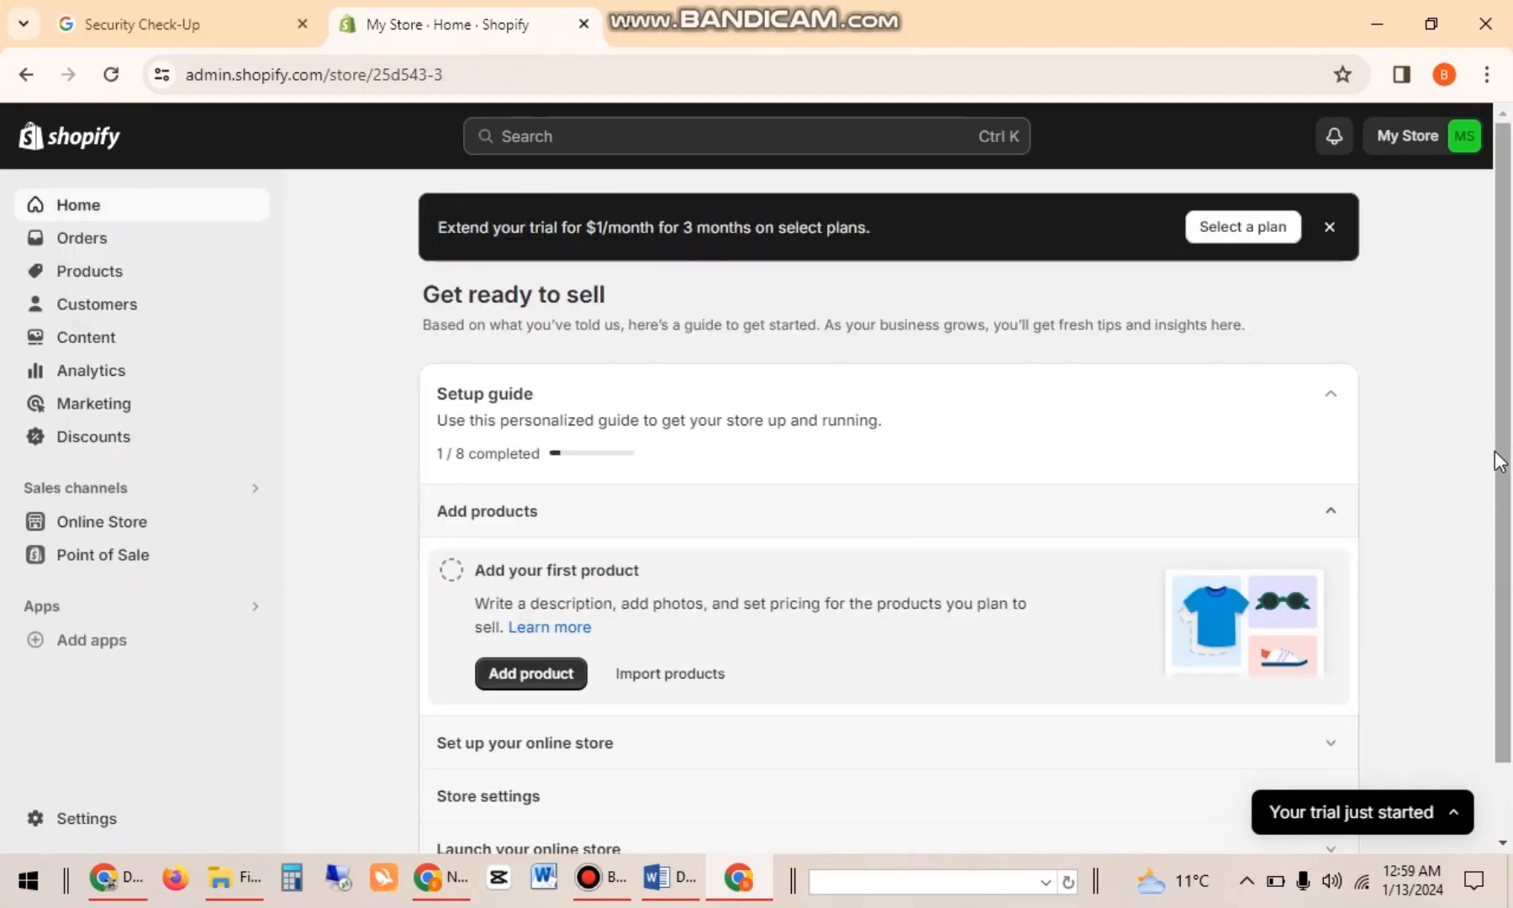
Open the Domains section of the Shopify store's settings and choose to connect an existing domain.
left_click_drag(1492, 458, 1503, 514)
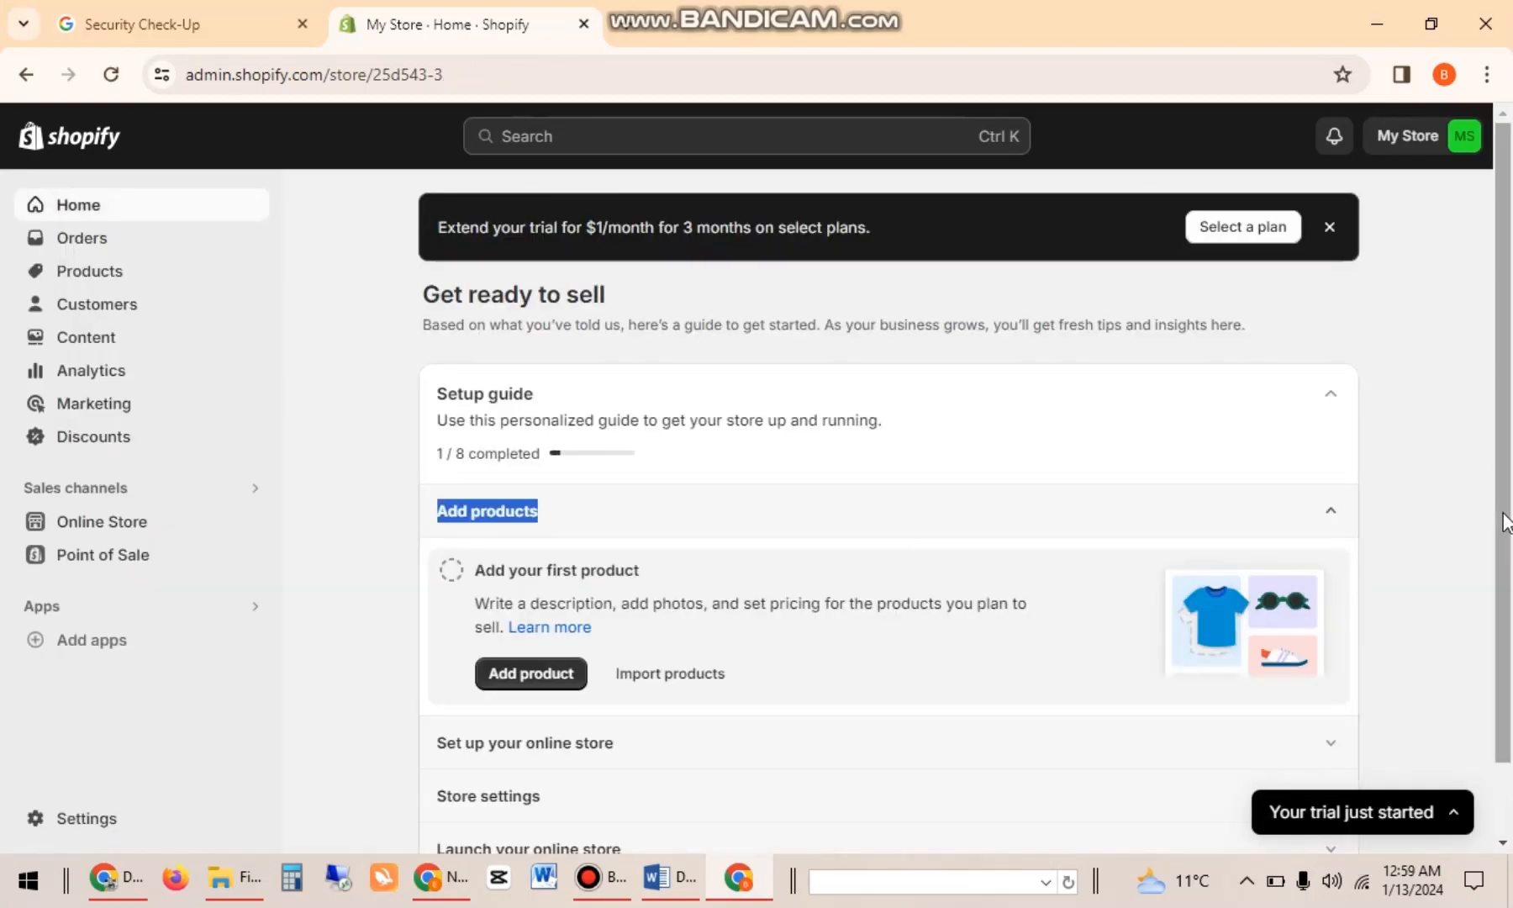
left_click(79, 822)
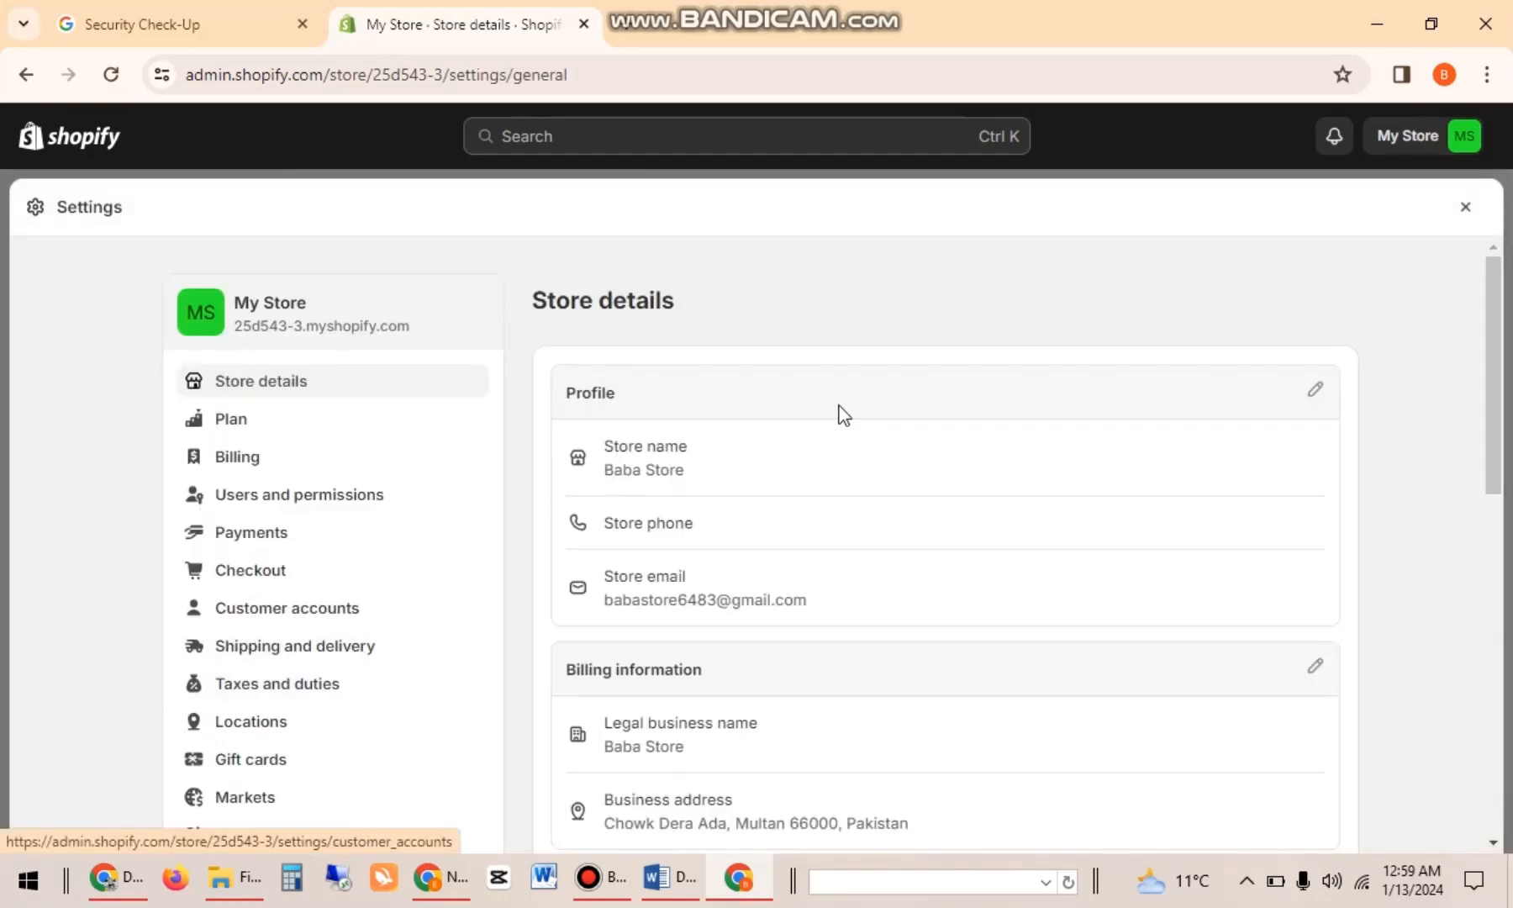
left_click_drag(1491, 276, 1506, 382)
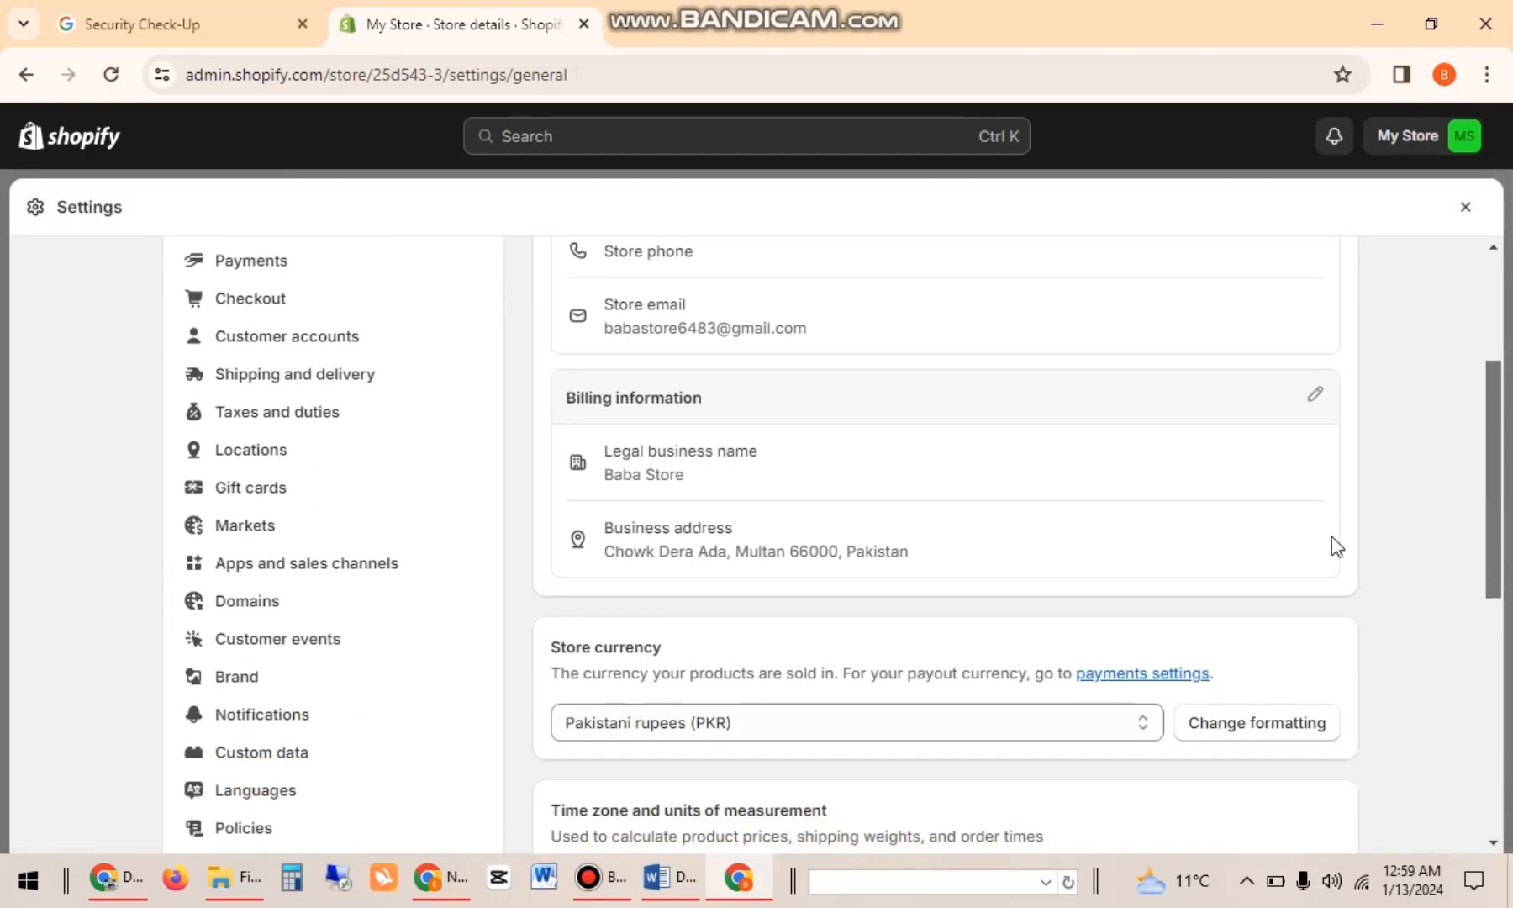
left_click(225, 600)
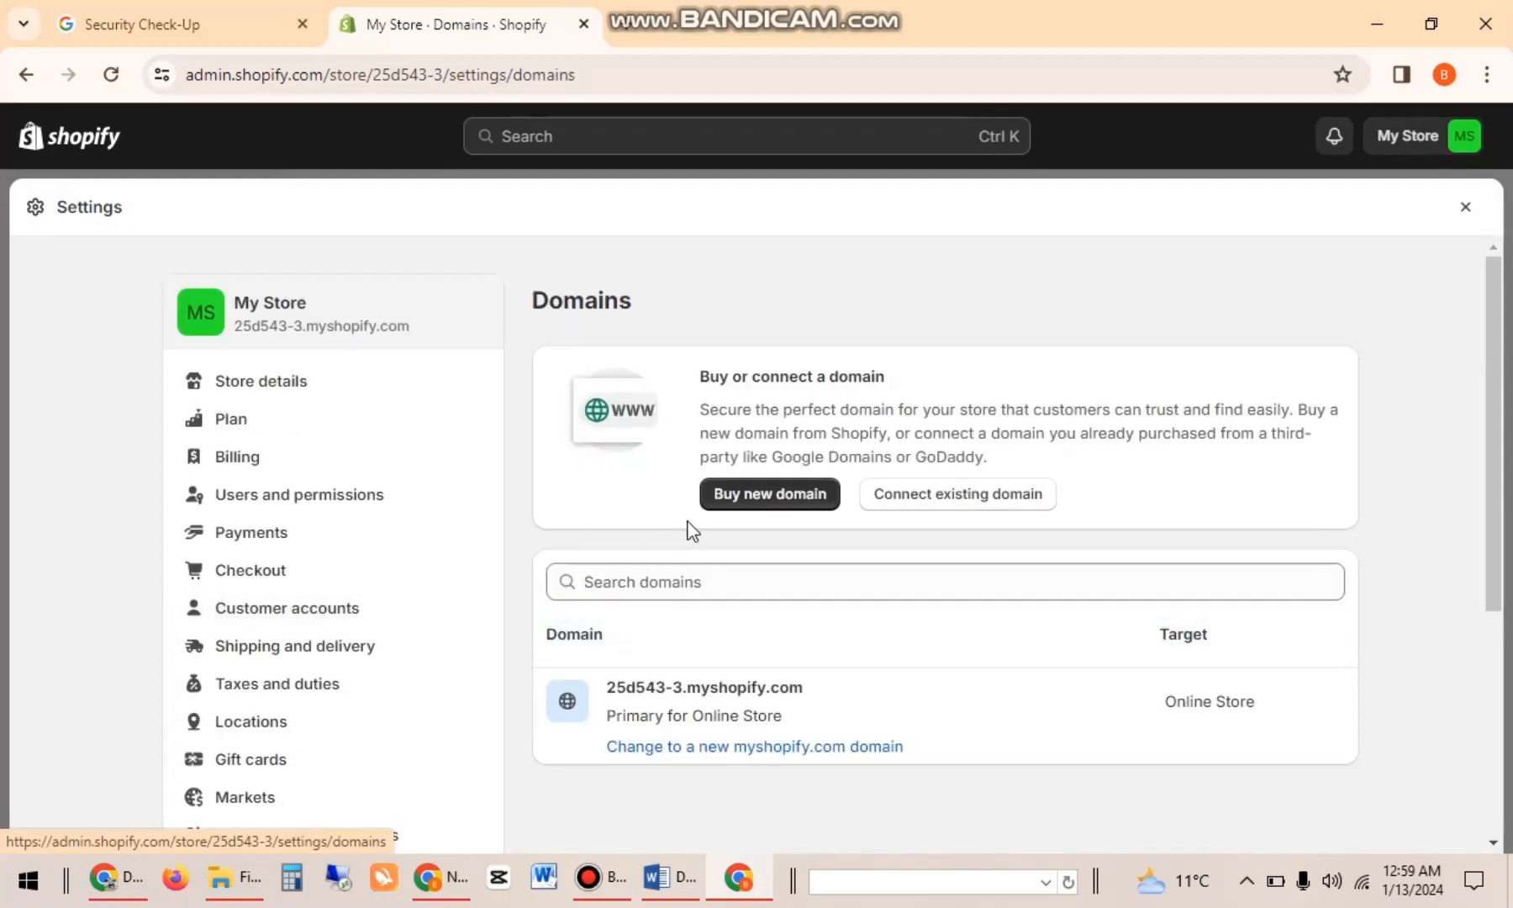
left_click(933, 496)
Submit babastore.online as the existing domain and verify its connection to bring up the required A and CNAME values.
type("baba")
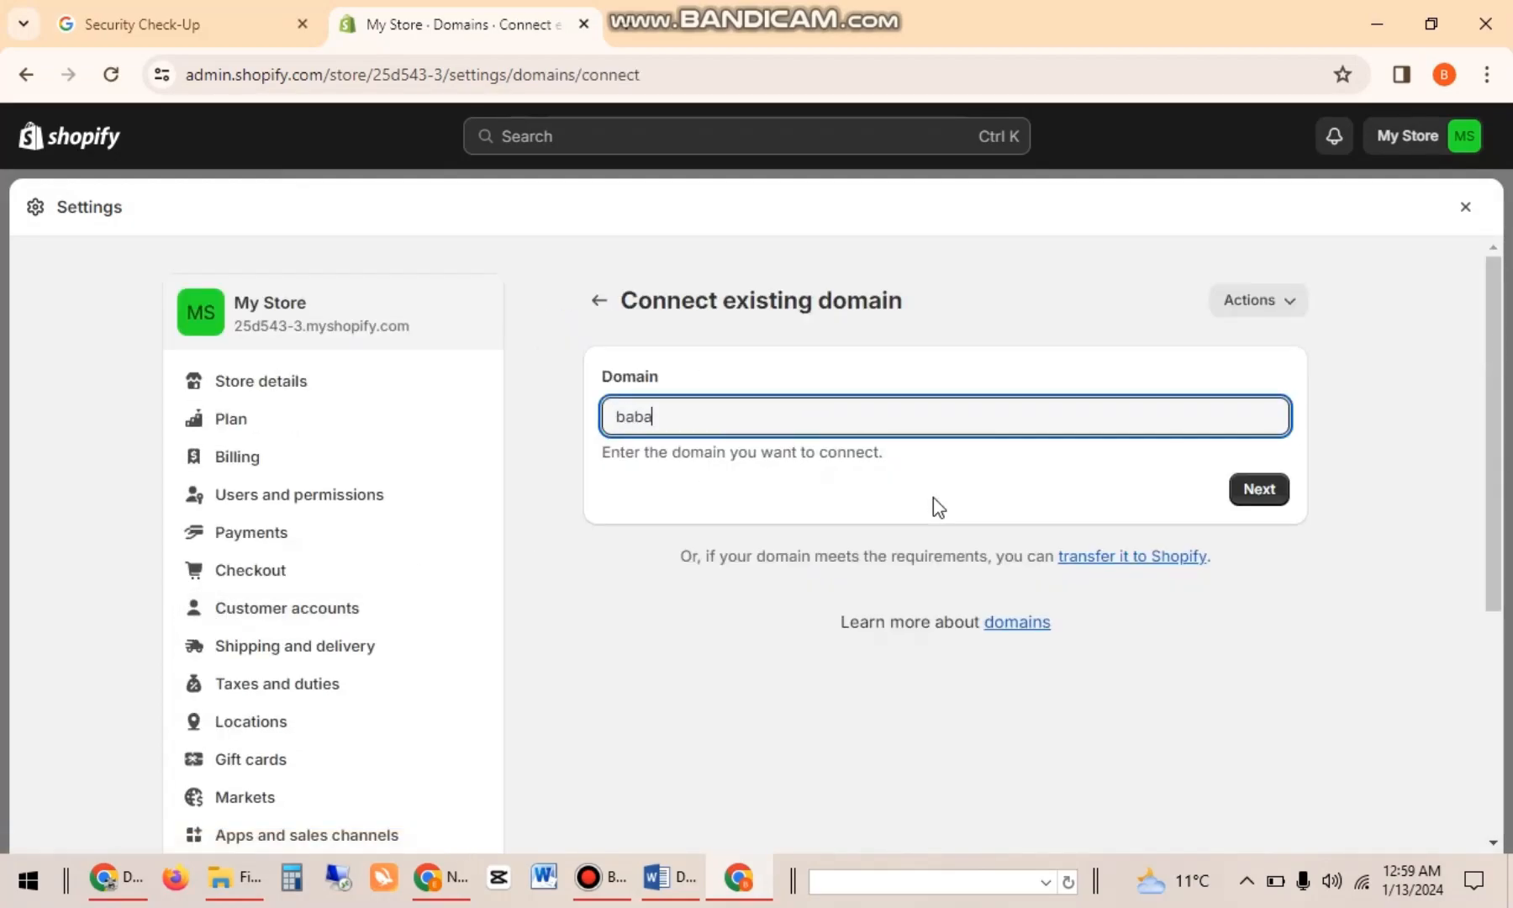
type("store.online")
left_click(1237, 494)
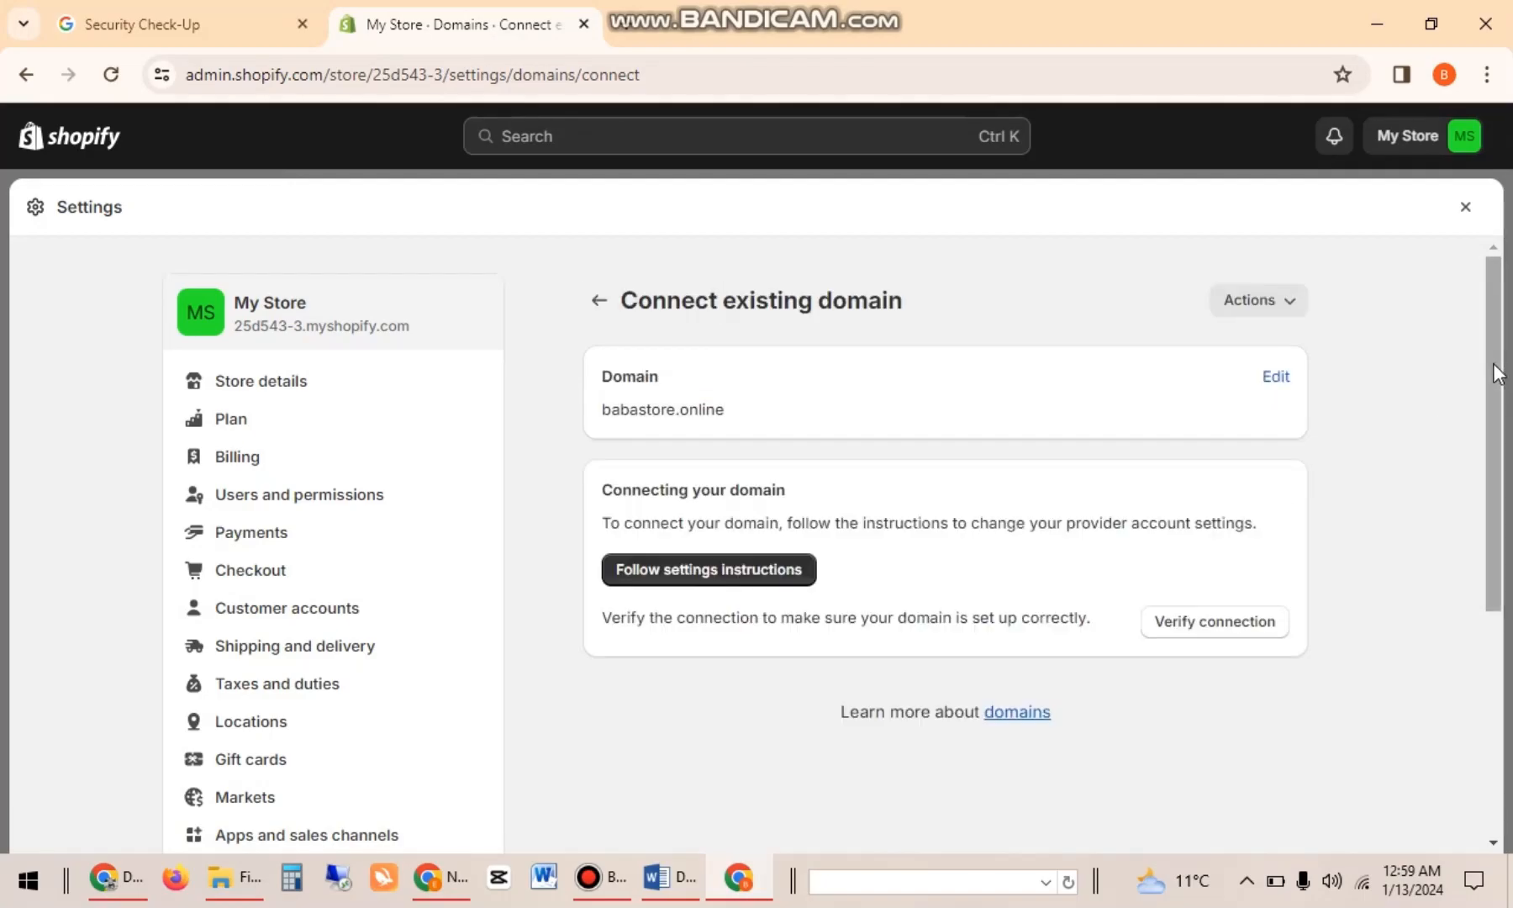
left_click(1222, 626)
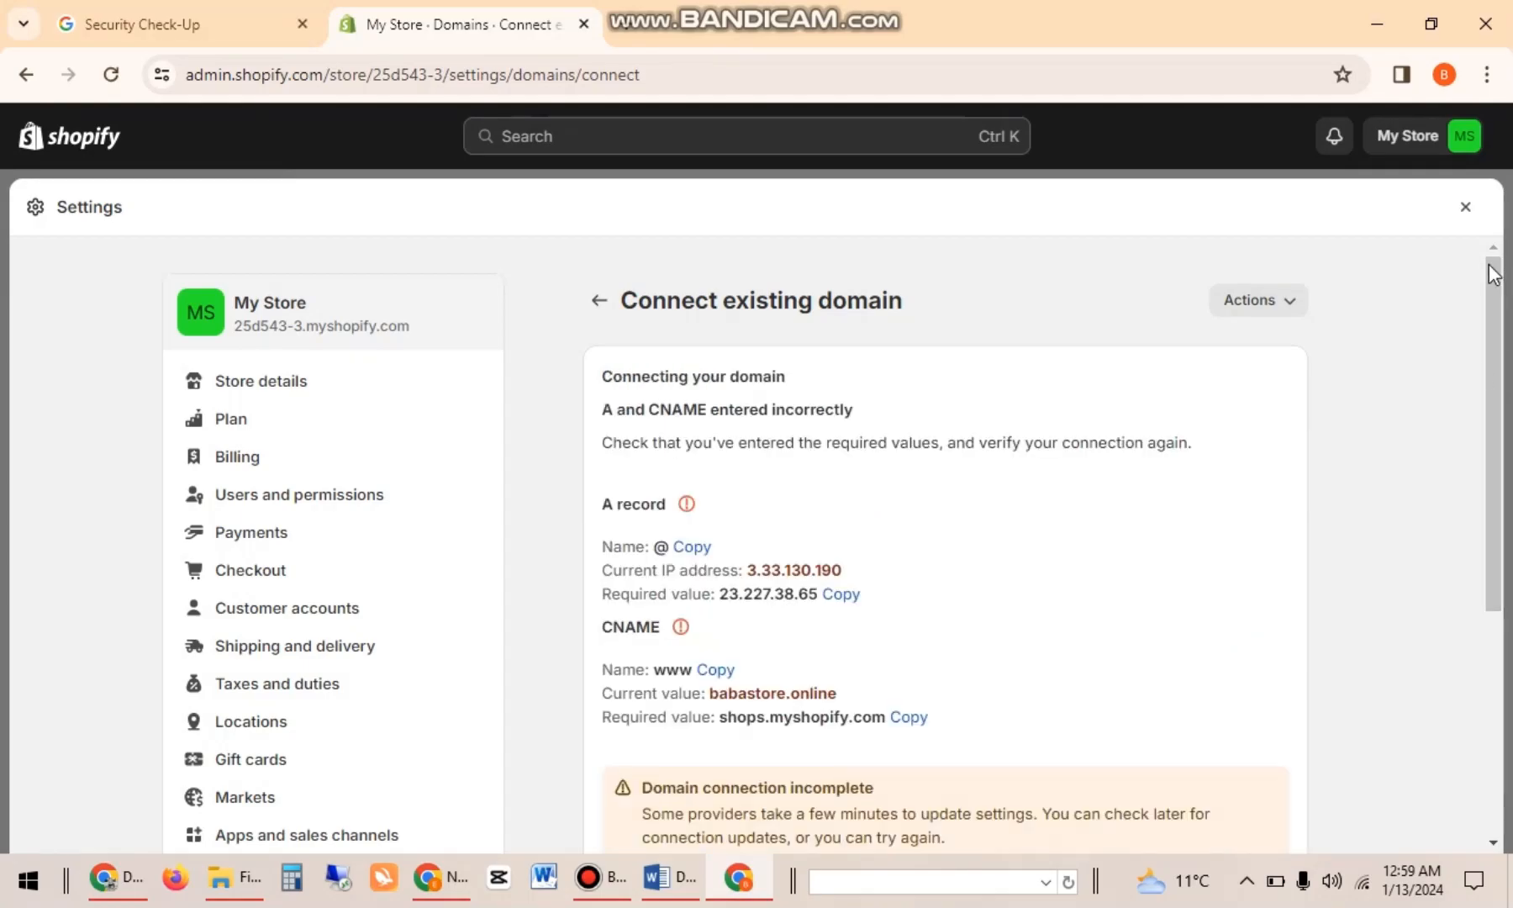
left_click_drag(1493, 273, 1481, 363)
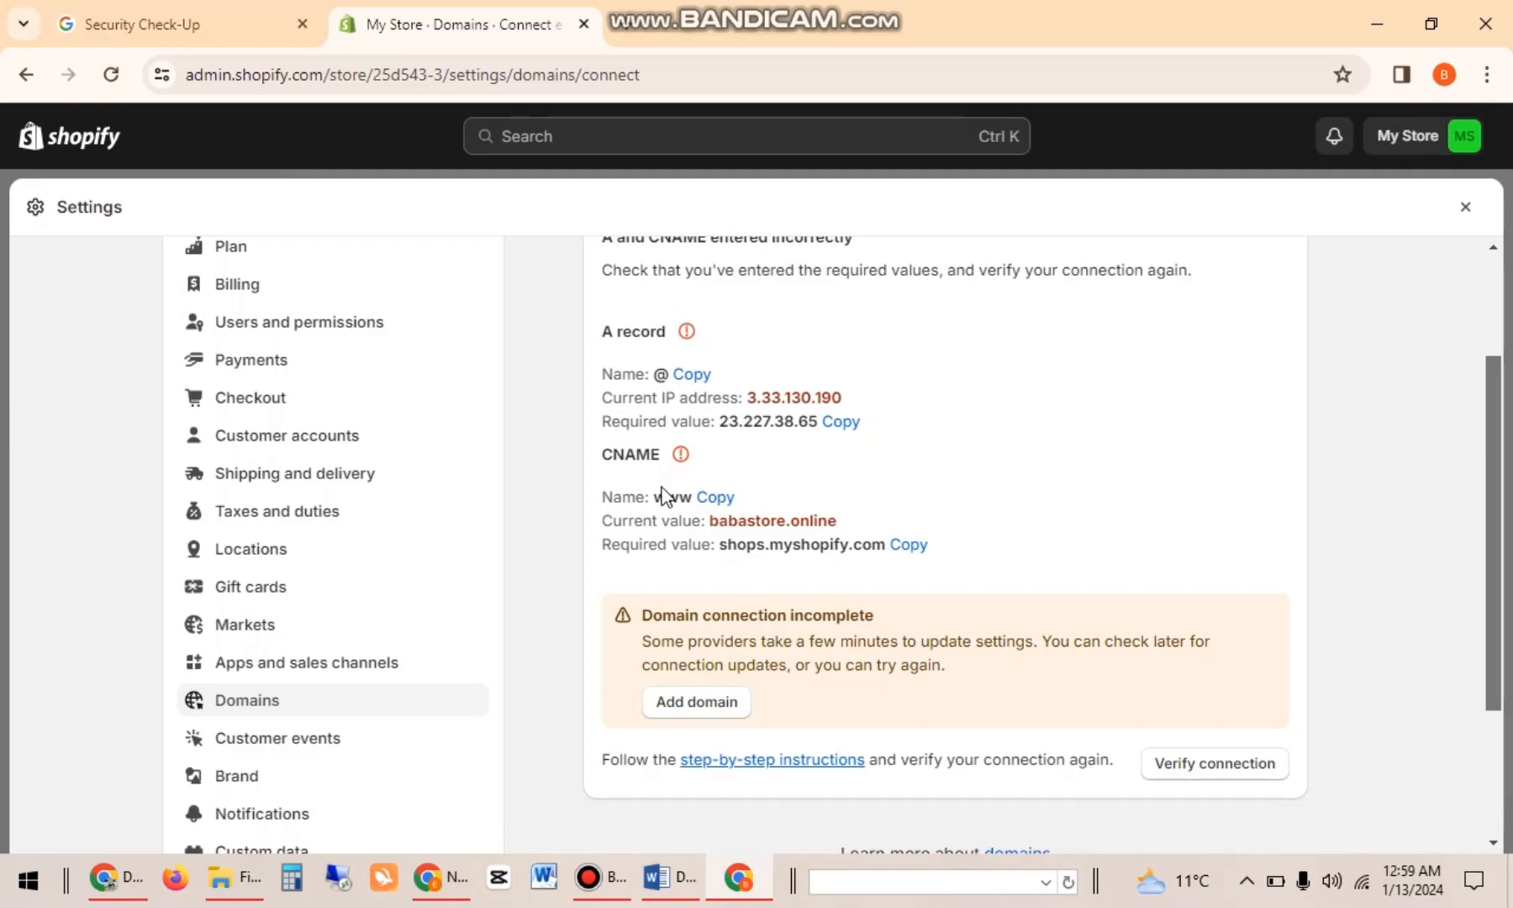
Copy the A record name @ from Shopify and open the babastore.online A record for editing in GoDaddy with @ as its name.
left_click(122, 878)
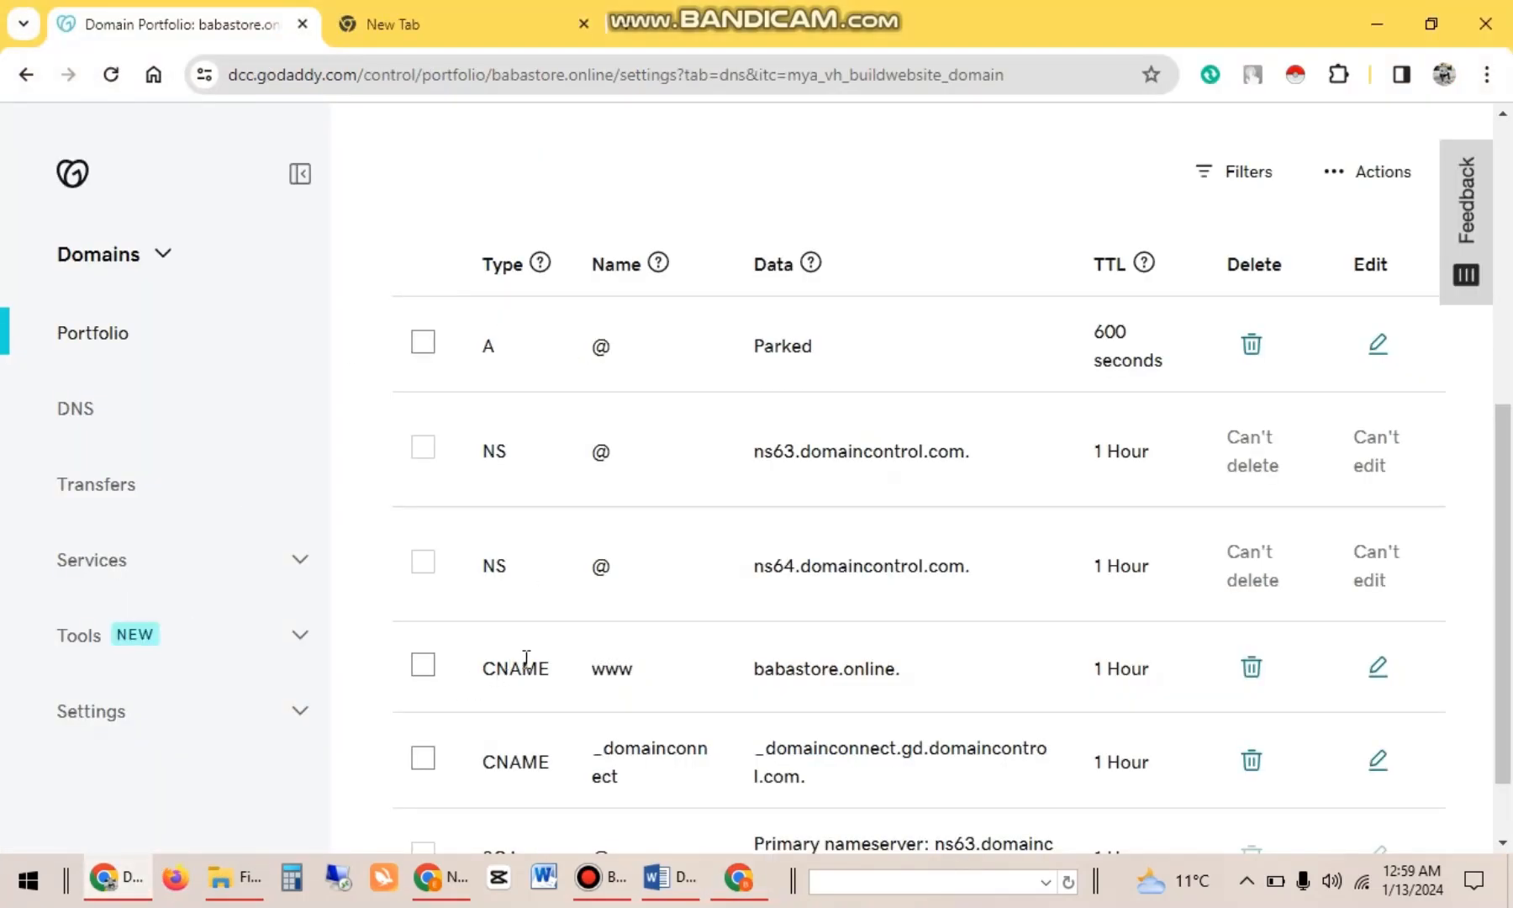
left_click(740, 878)
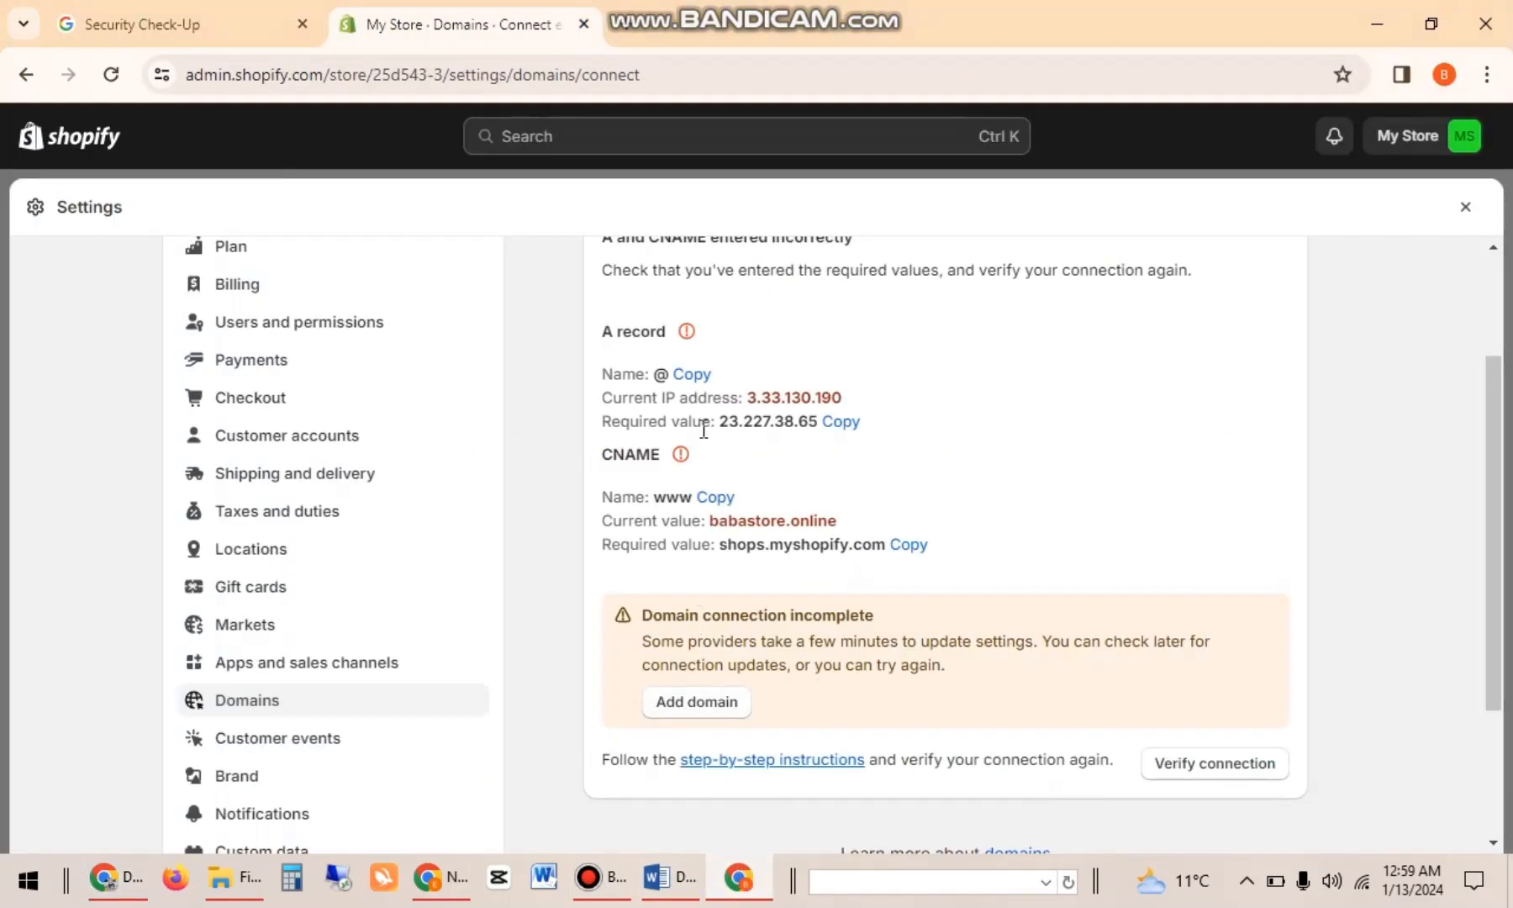
left_click(691, 378)
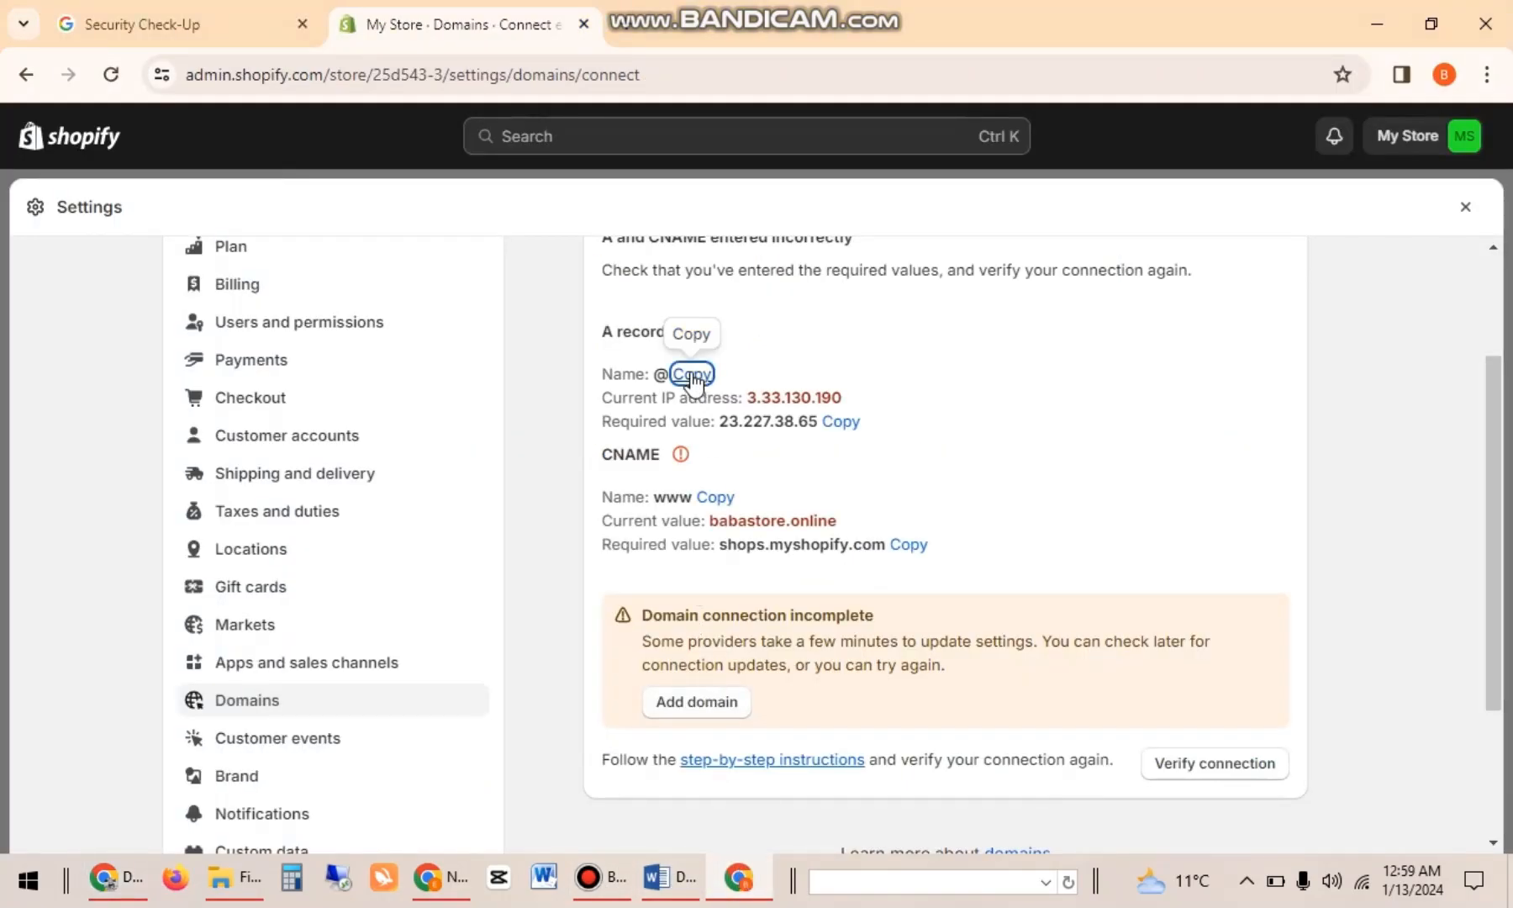
left_click(113, 878)
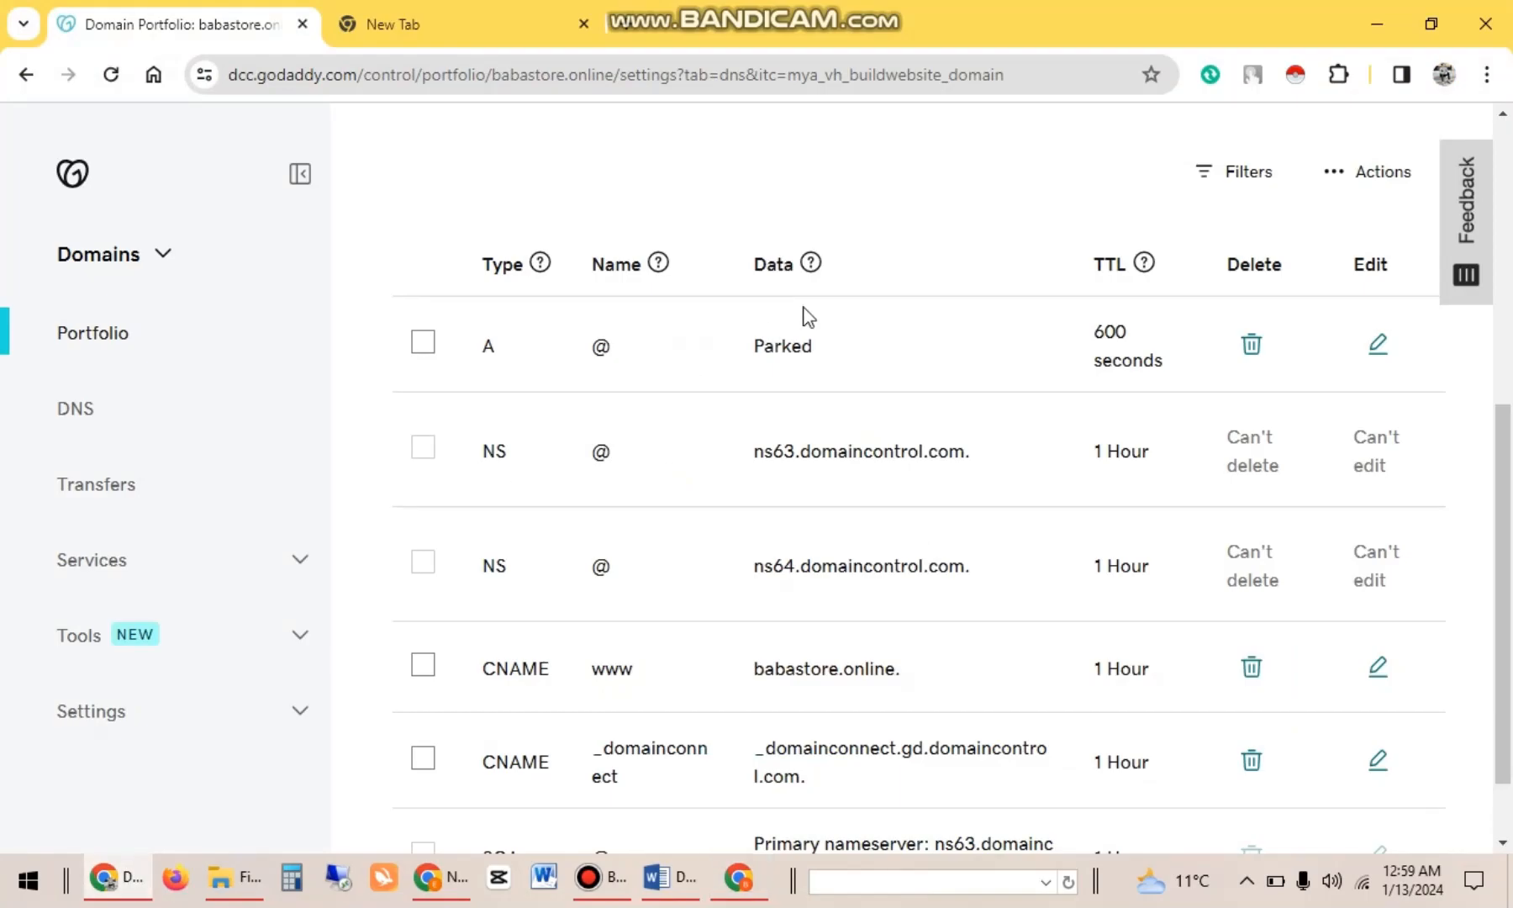
left_click(1379, 345)
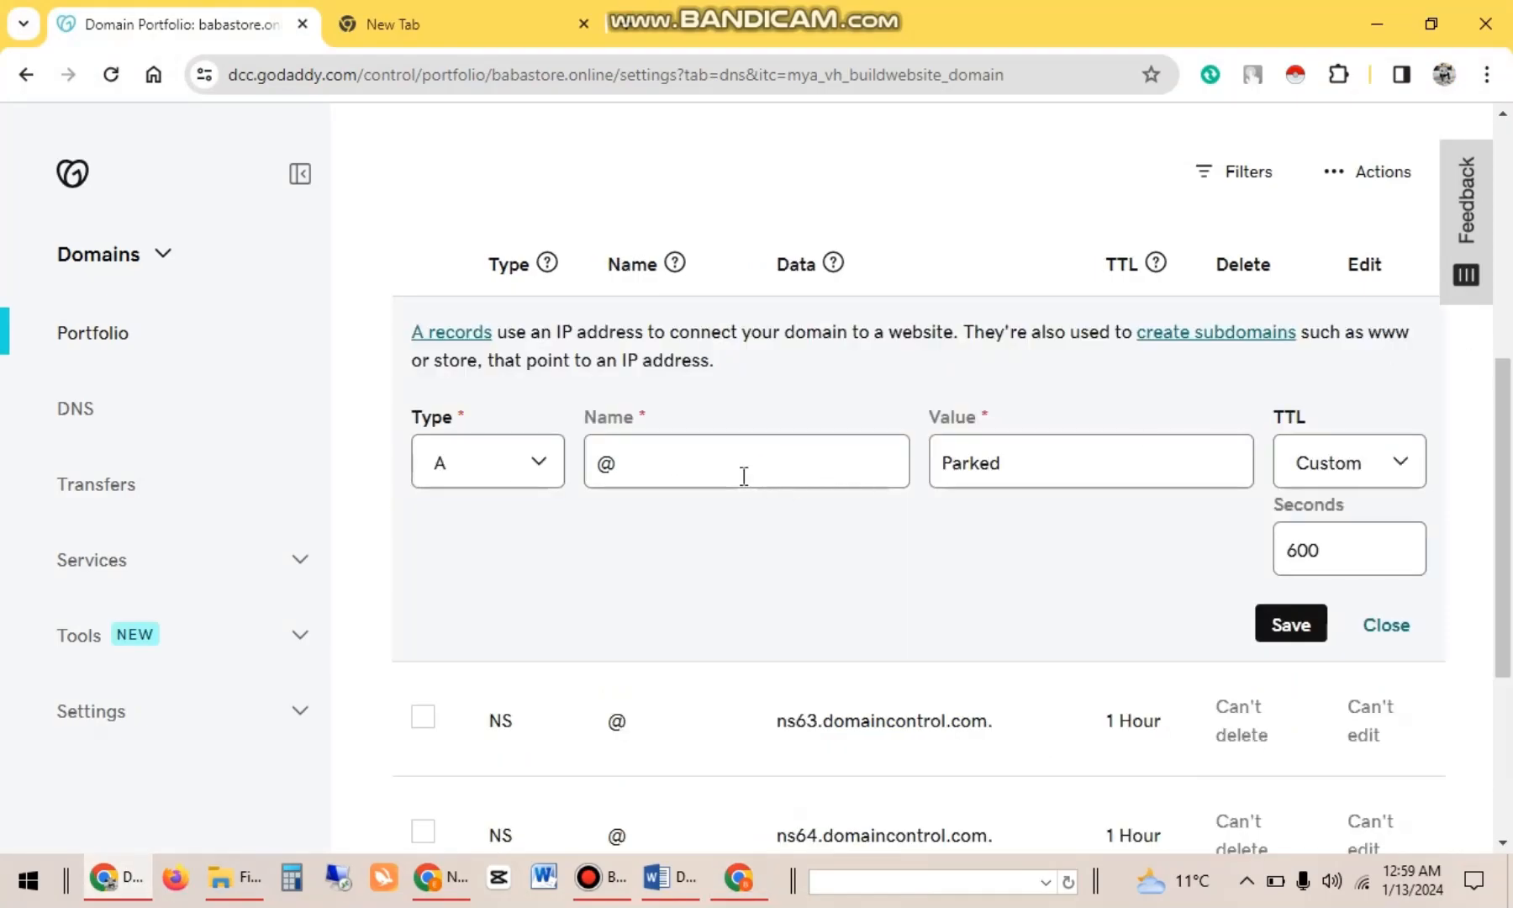
left_click(729, 887)
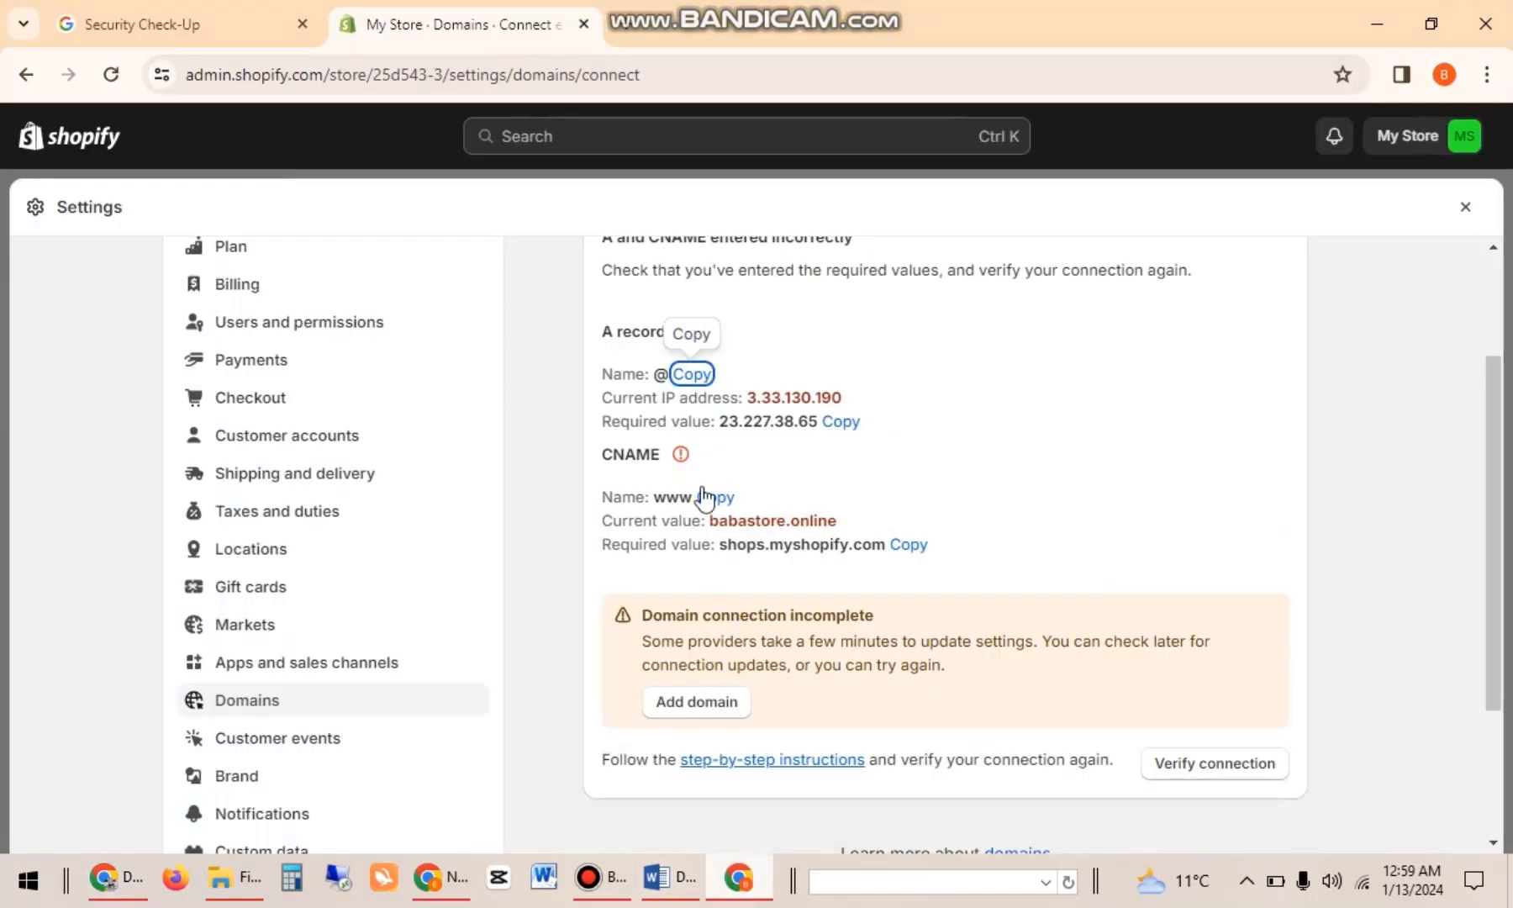
left_click(126, 878)
double_click(615, 461)
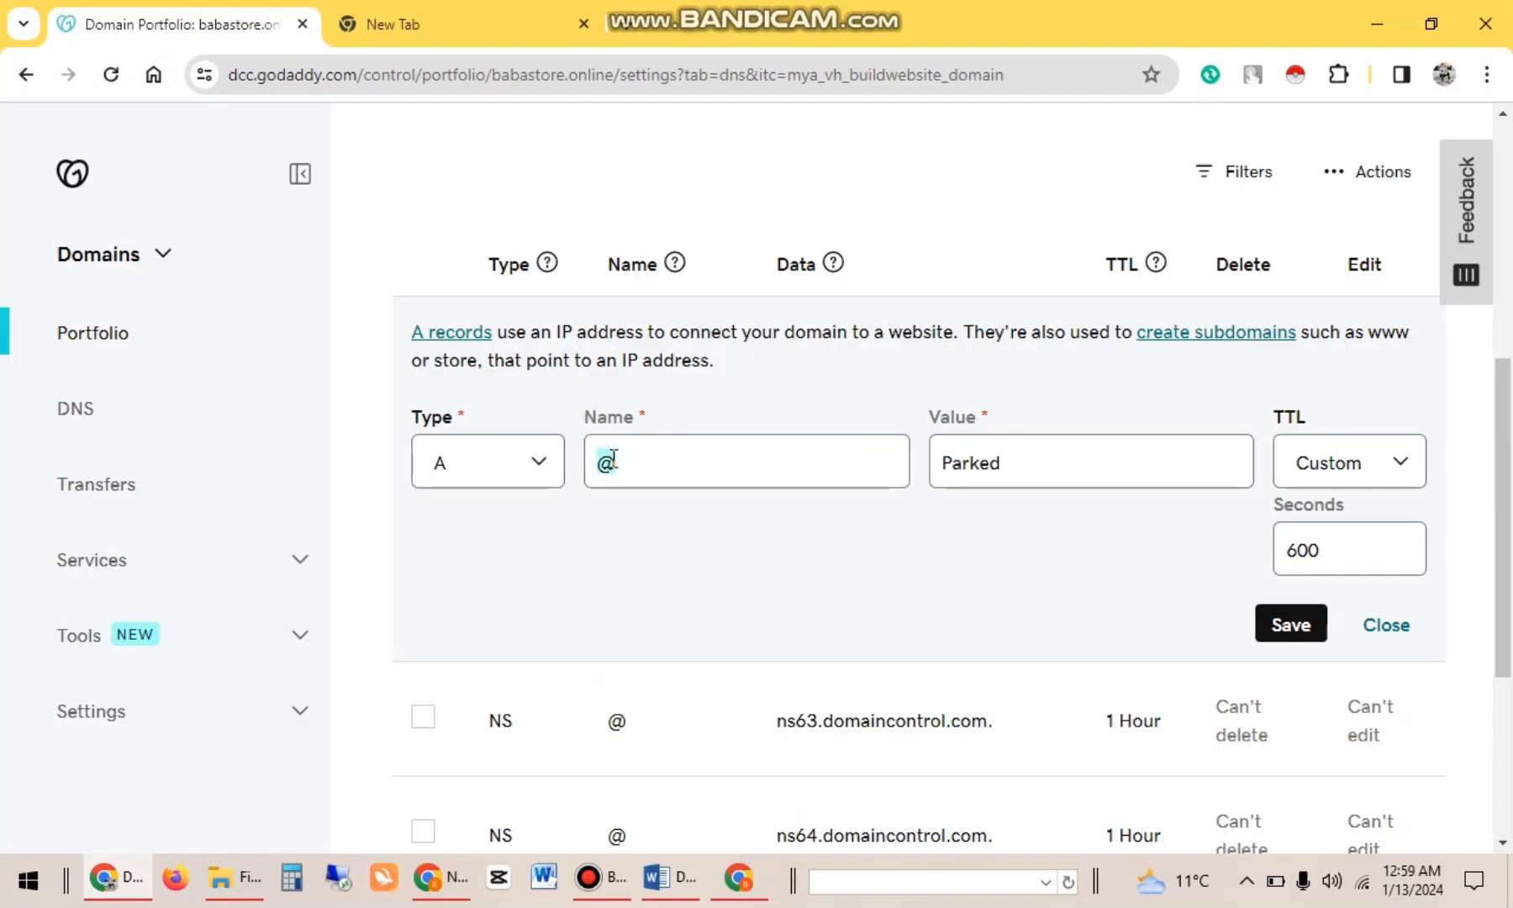
left_click(615, 461)
Copy Shopify's required A record value, set it as the GoDaddy A record's value, 23.227.38.65, and save the record.
left_click(738, 881)
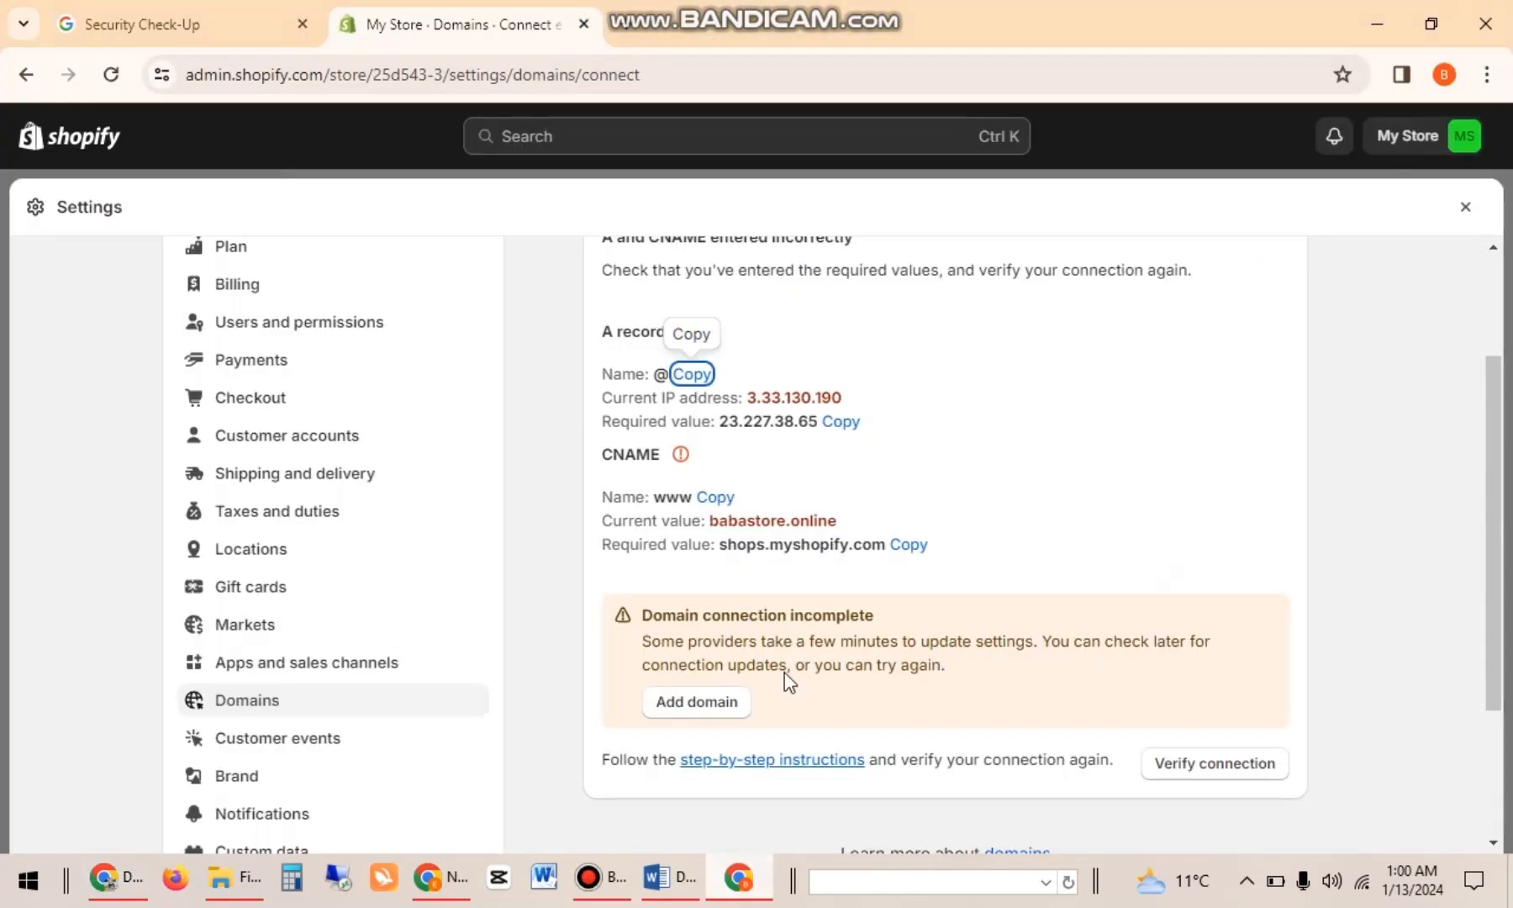
left_click(840, 421)
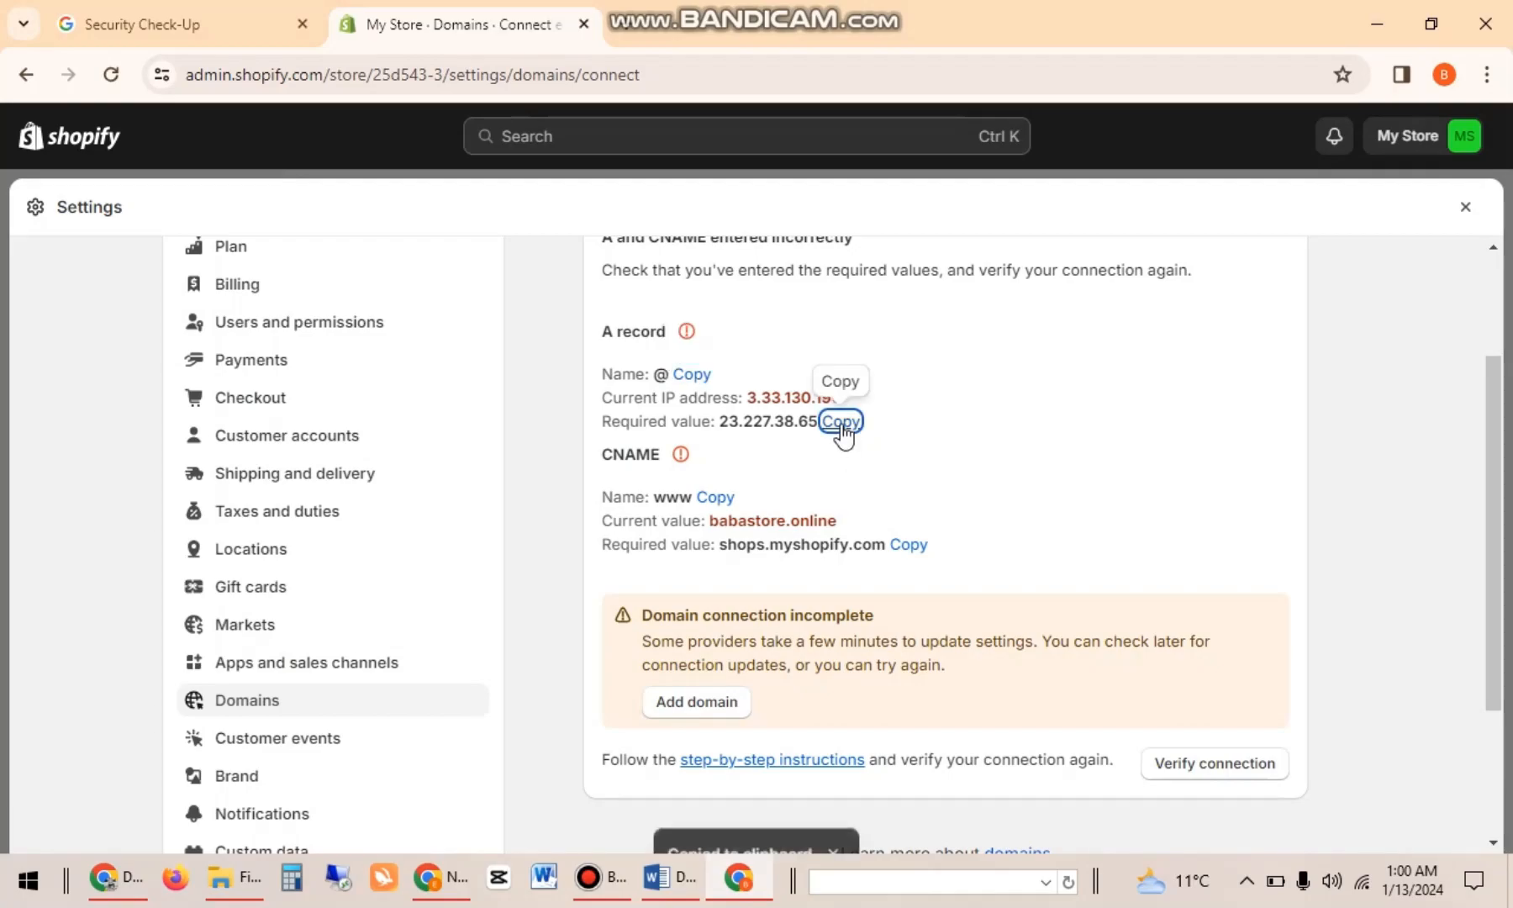
left_click(126, 879)
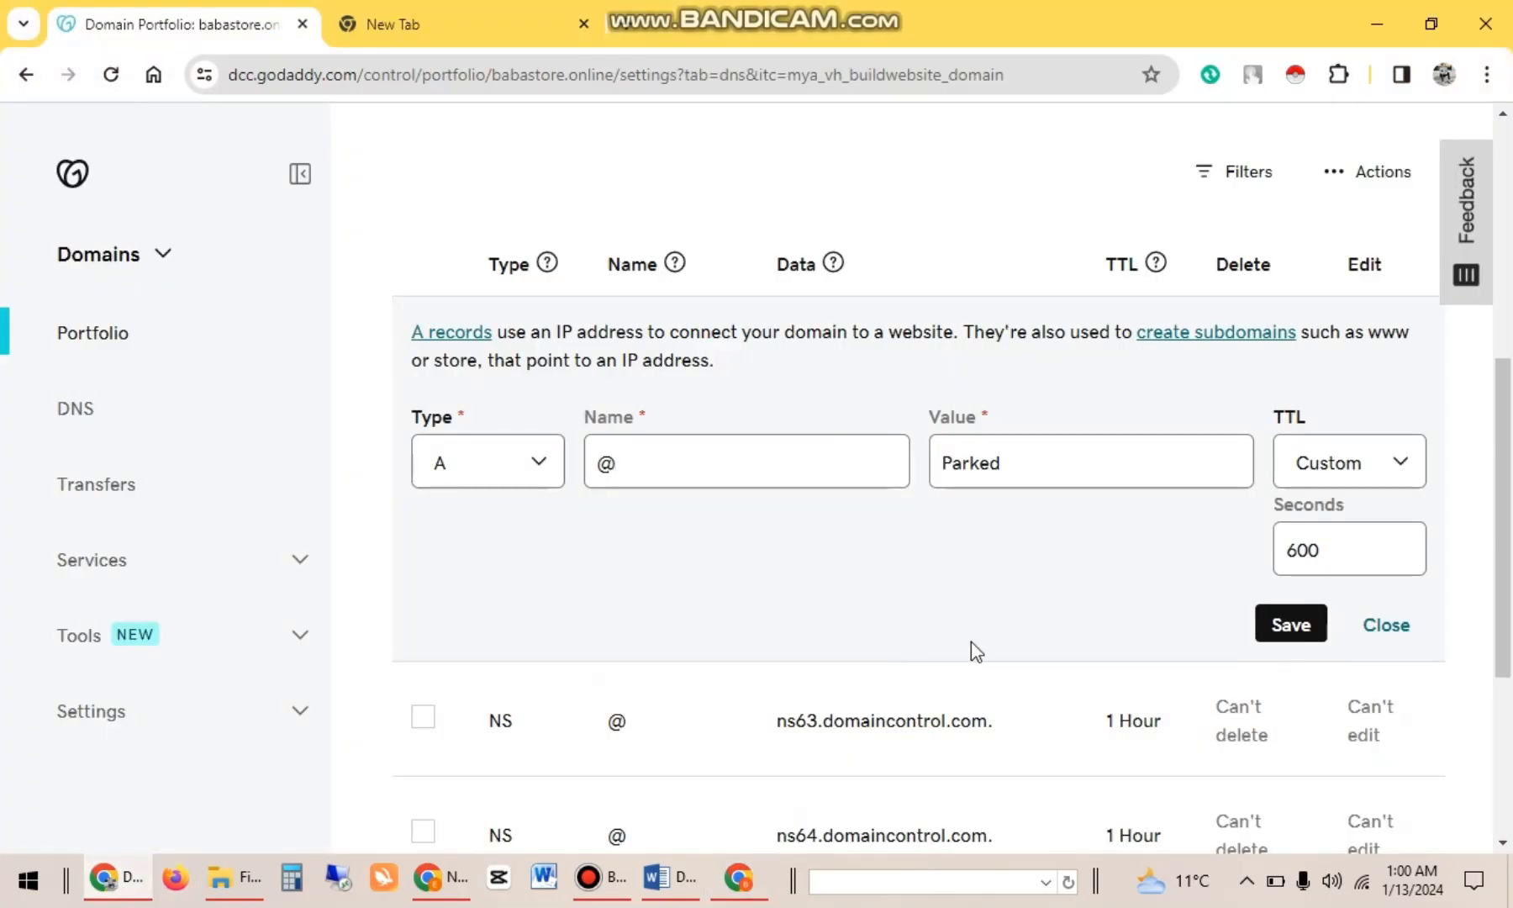
double_click(1005, 464)
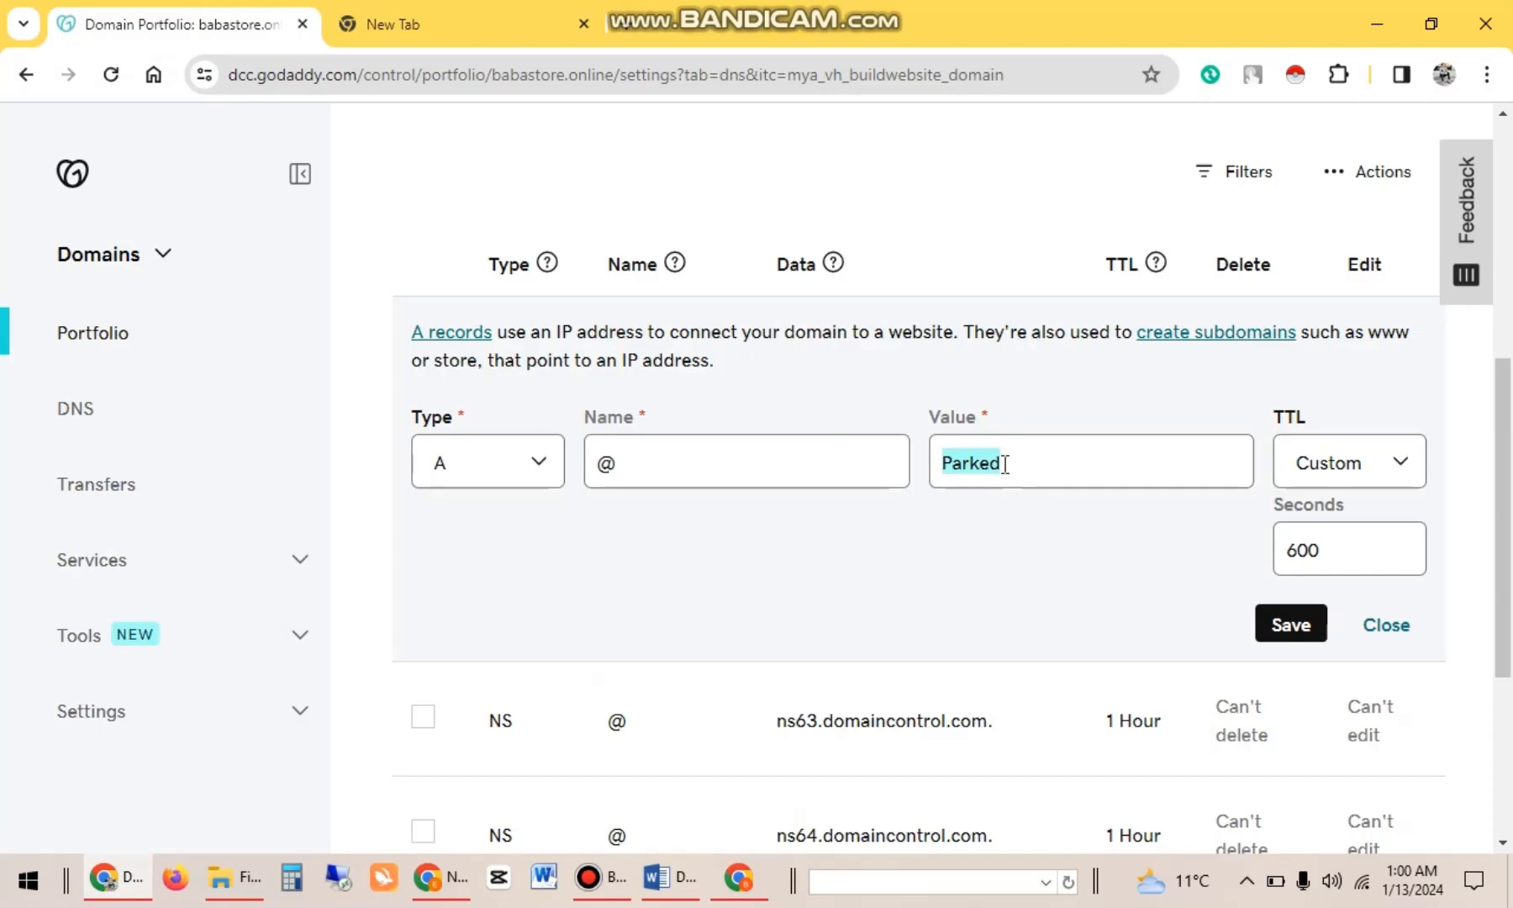
key("ctrl+v")
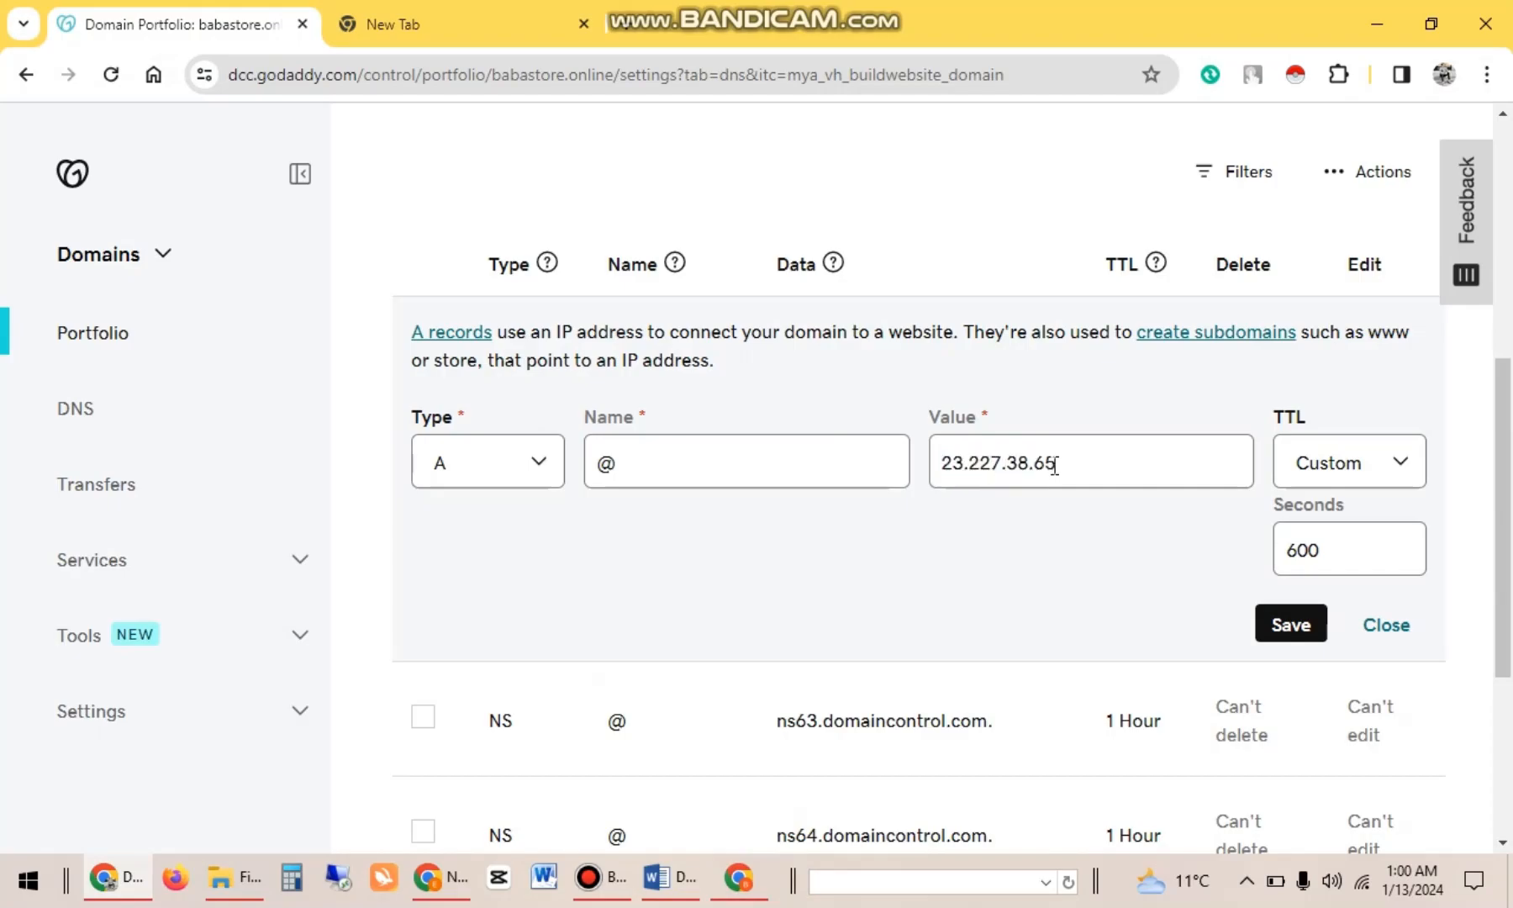
left_click(1302, 629)
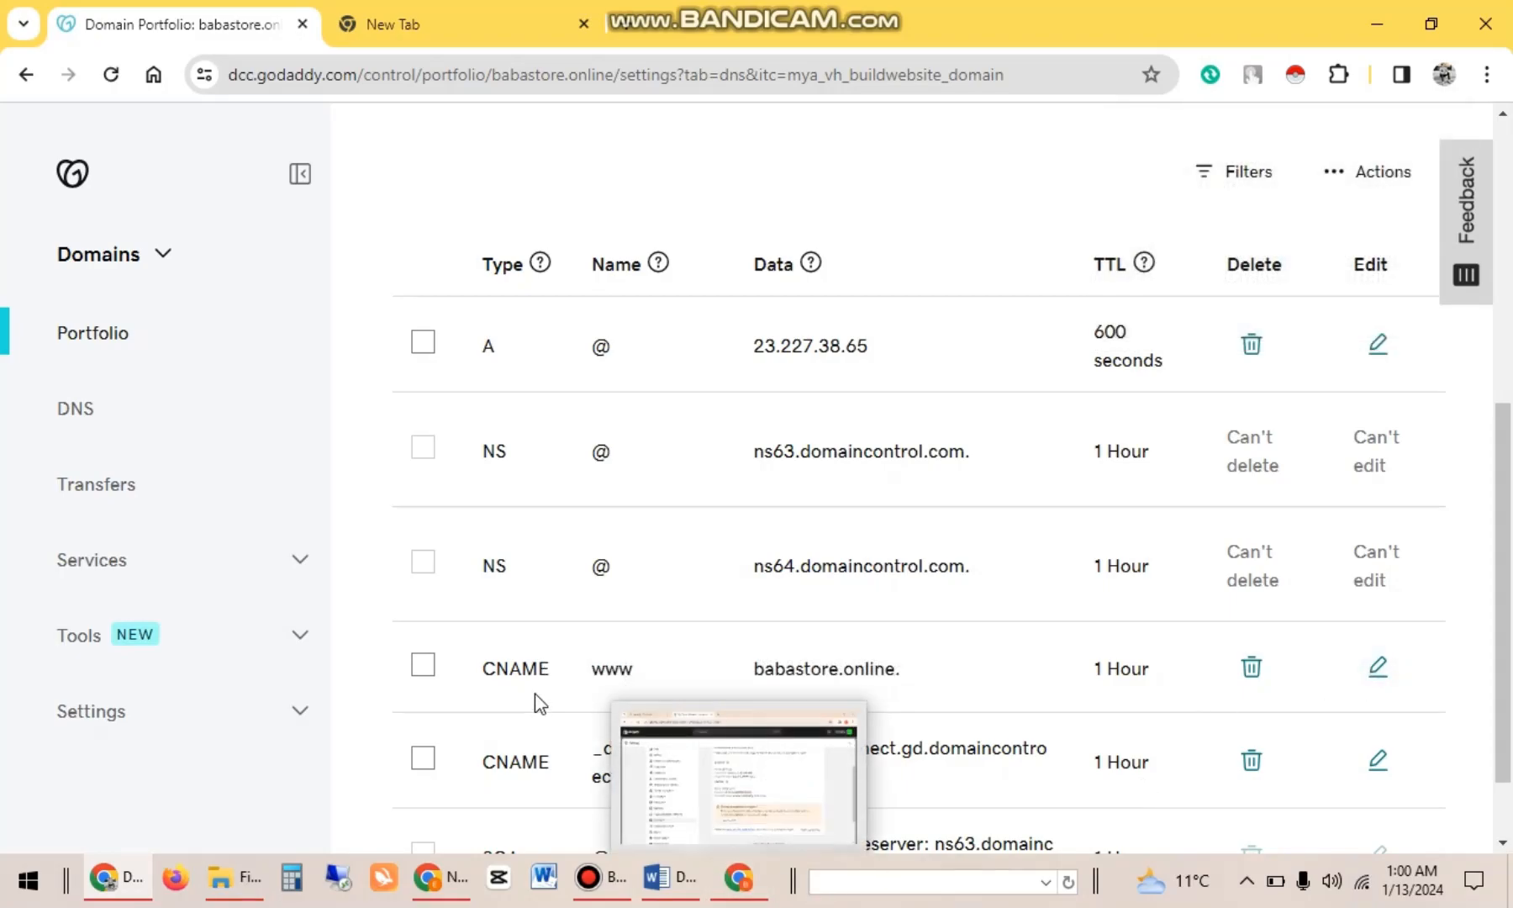
Open GoDaddy's www CNAME record for editing with the name www from Shopify, and copy Shopify's required CNAME value shops.myshopify.com.
left_click(739, 878)
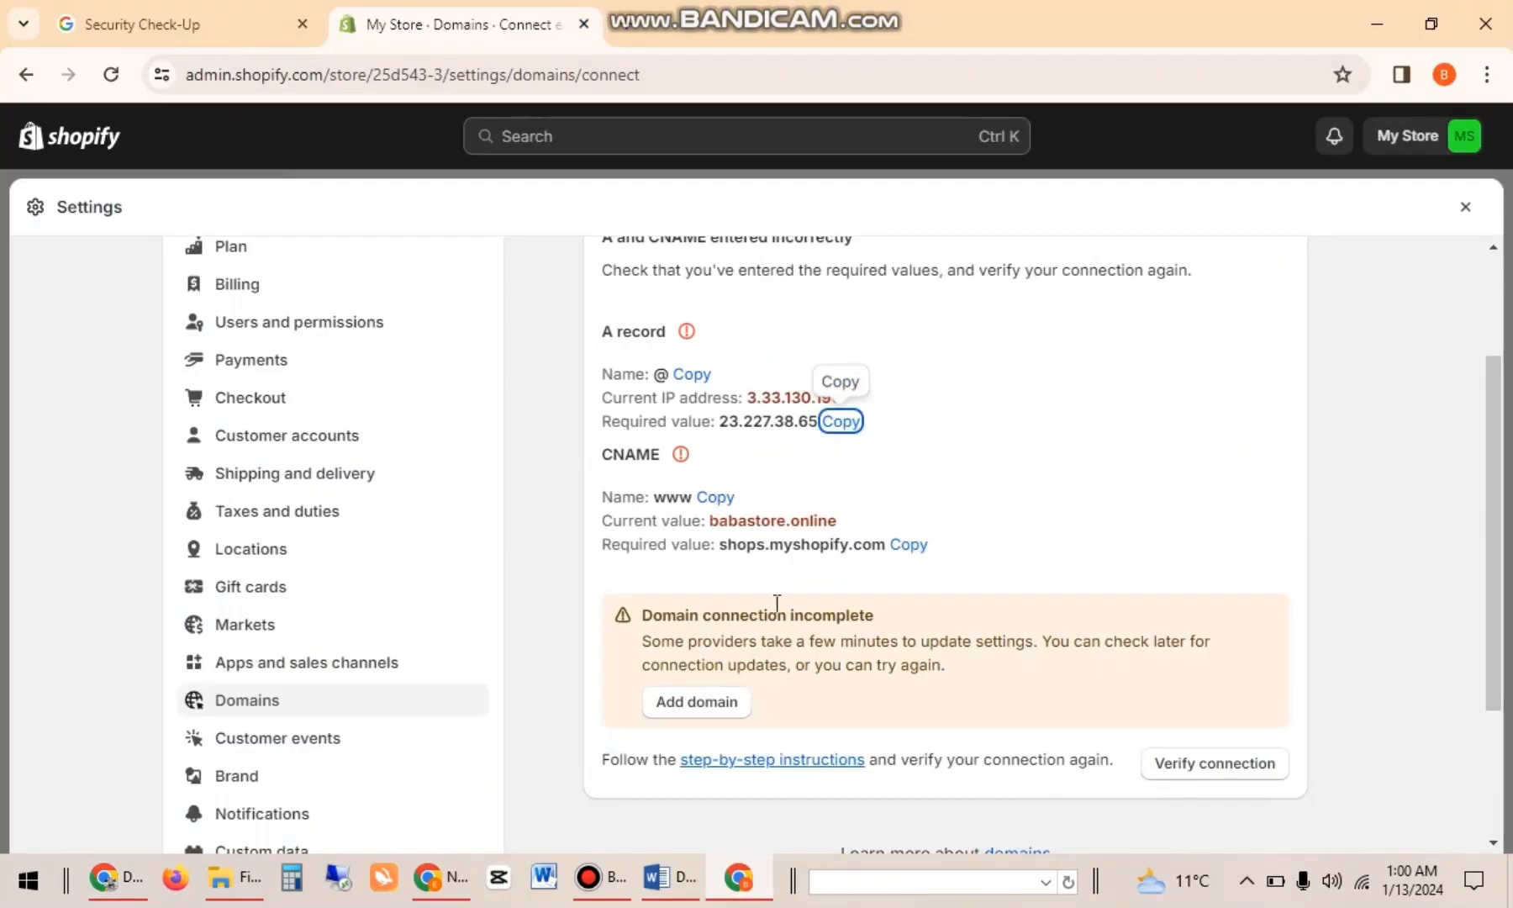
left_click(715, 497)
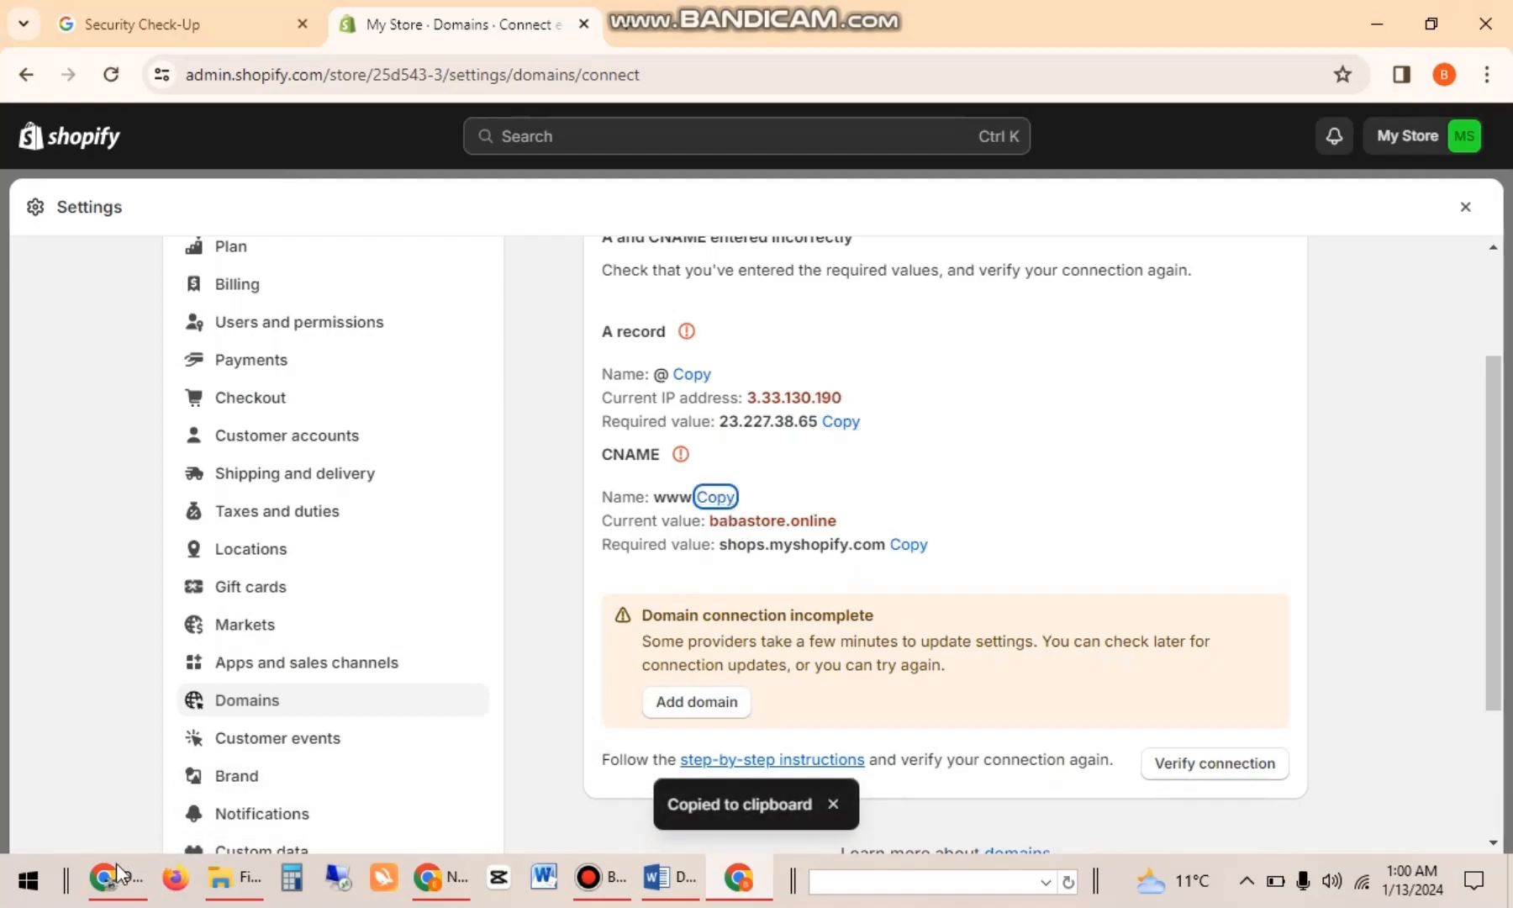
left_click(105, 876)
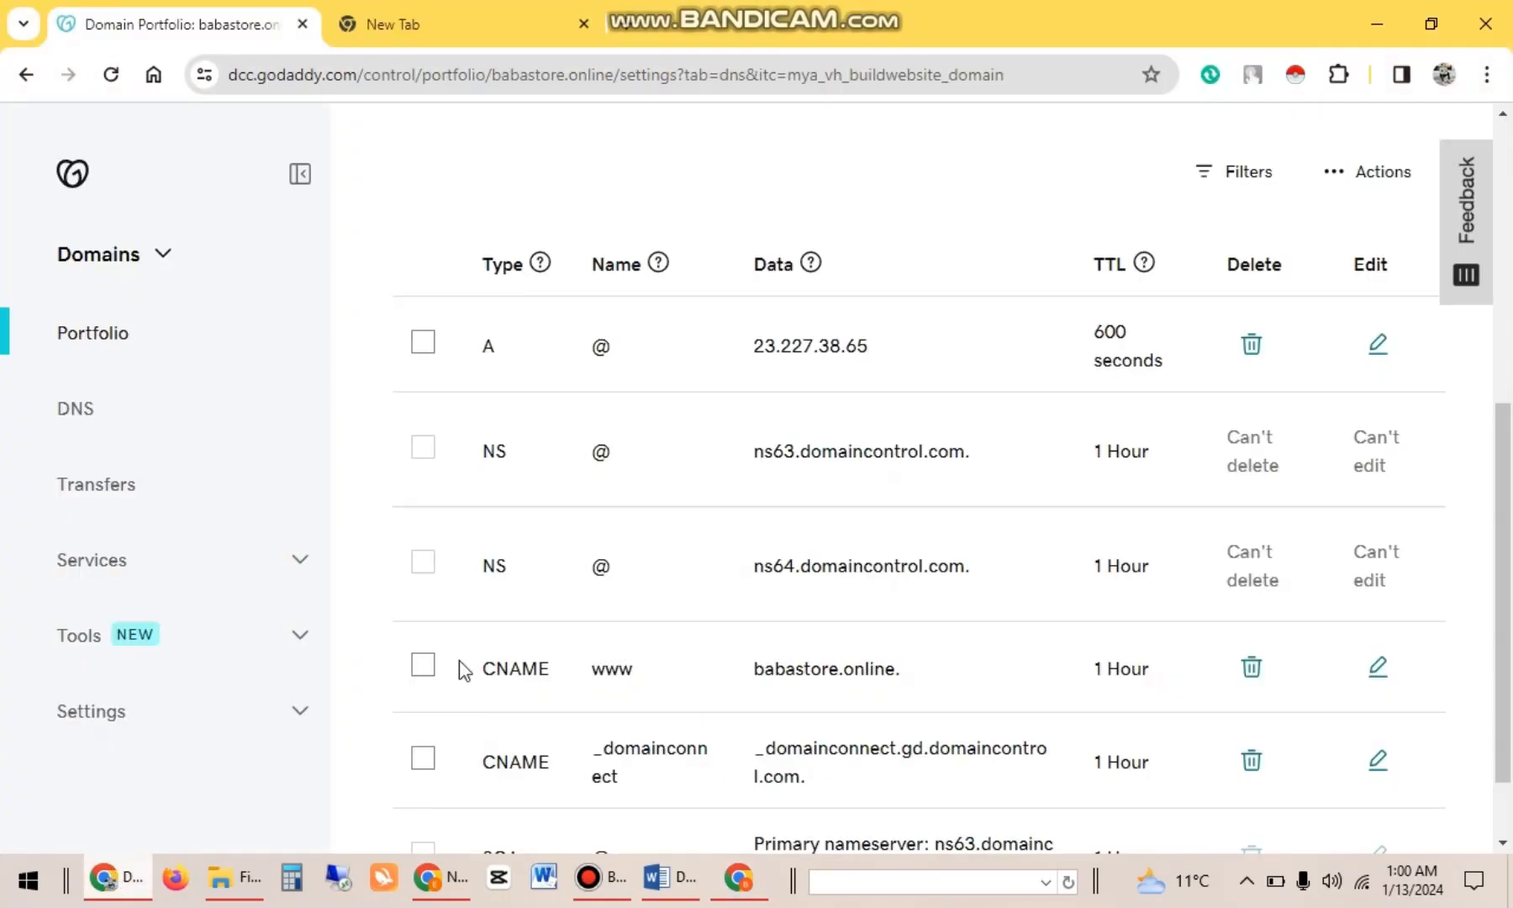
left_click(1378, 673)
double_click(646, 762)
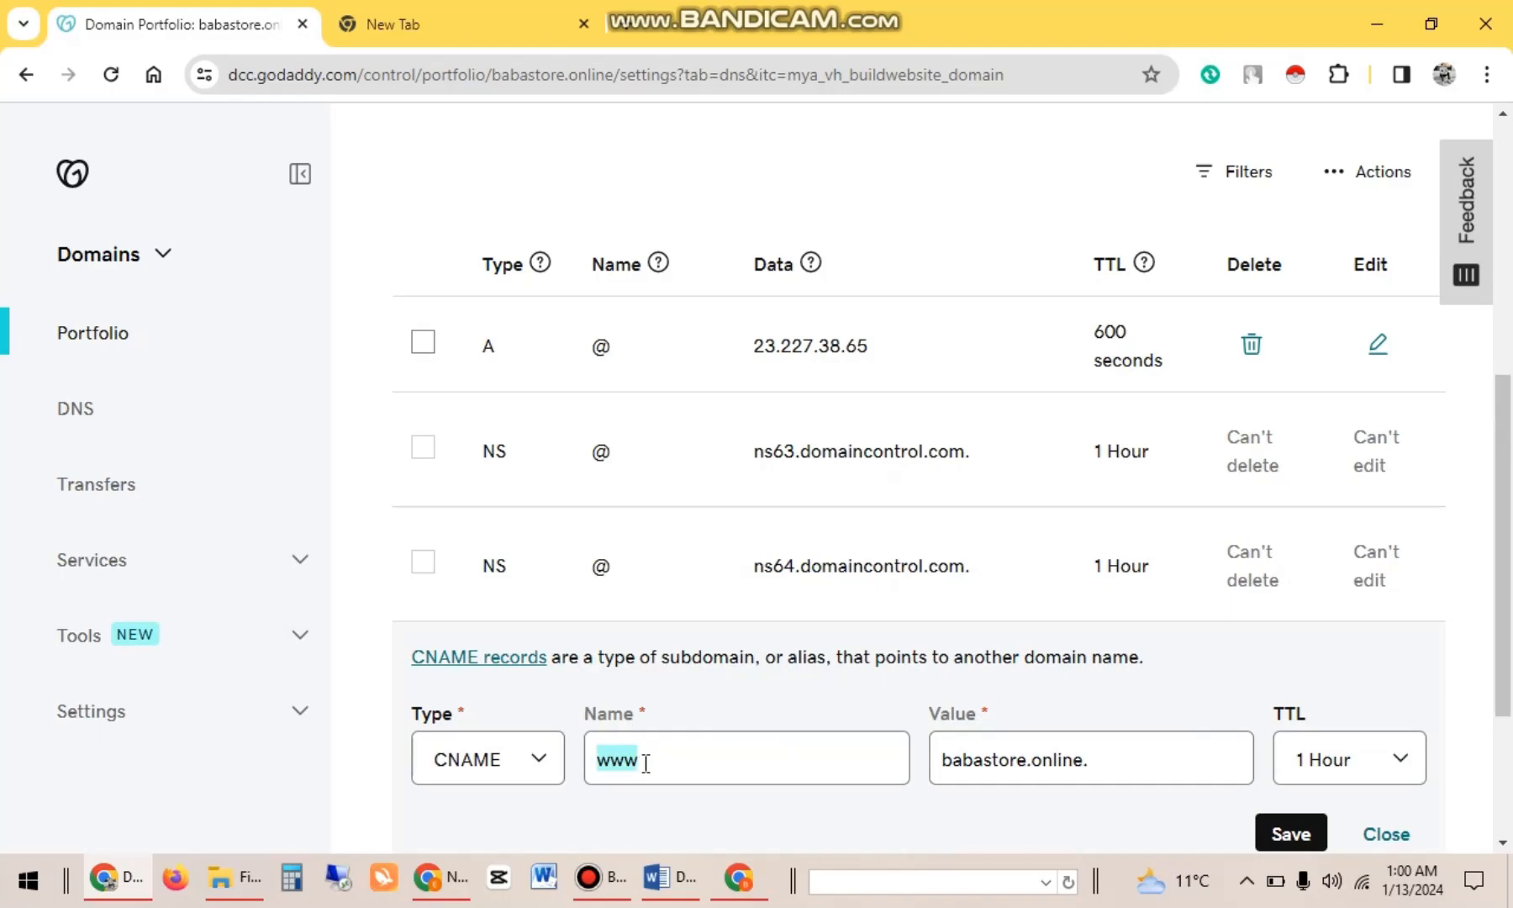
left_click(645, 763)
left_click(128, 879)
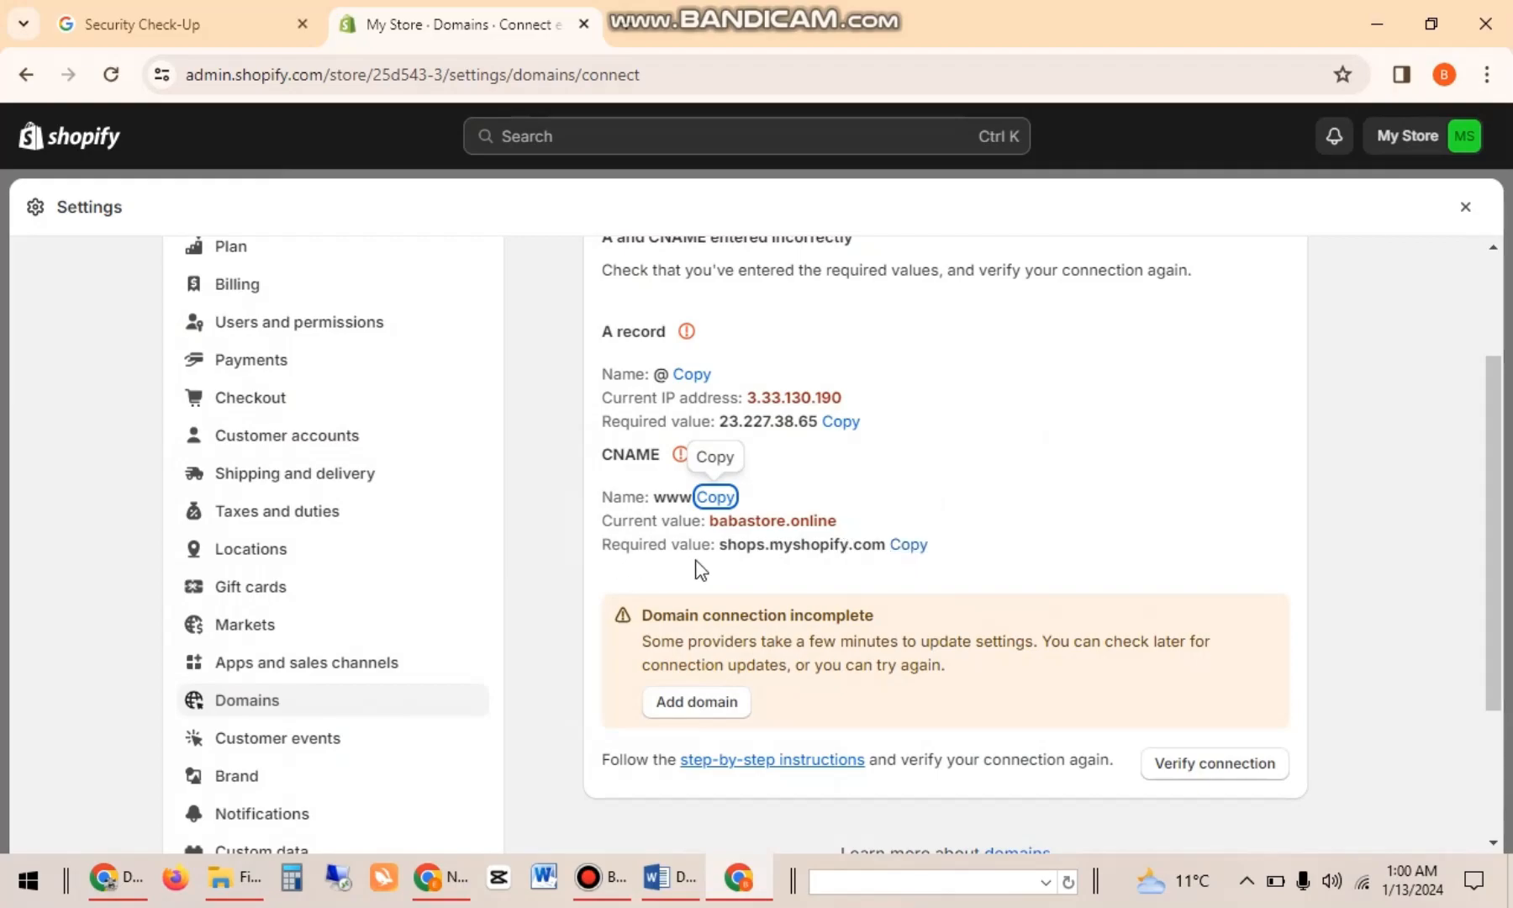
left_click(908, 544)
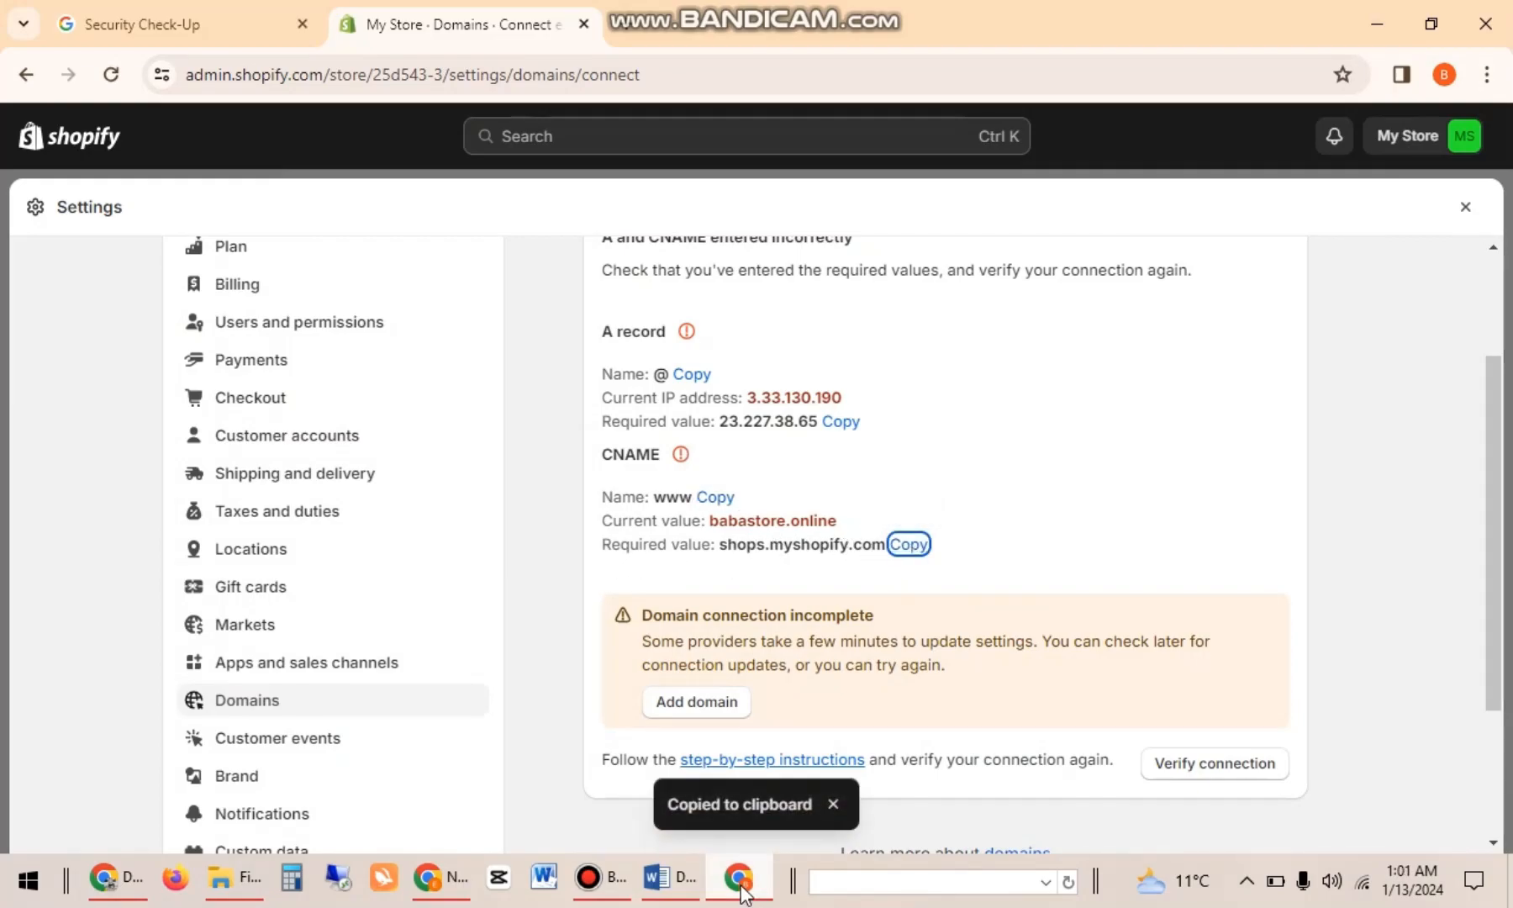
left_click(746, 894)
left_click(444, 876)
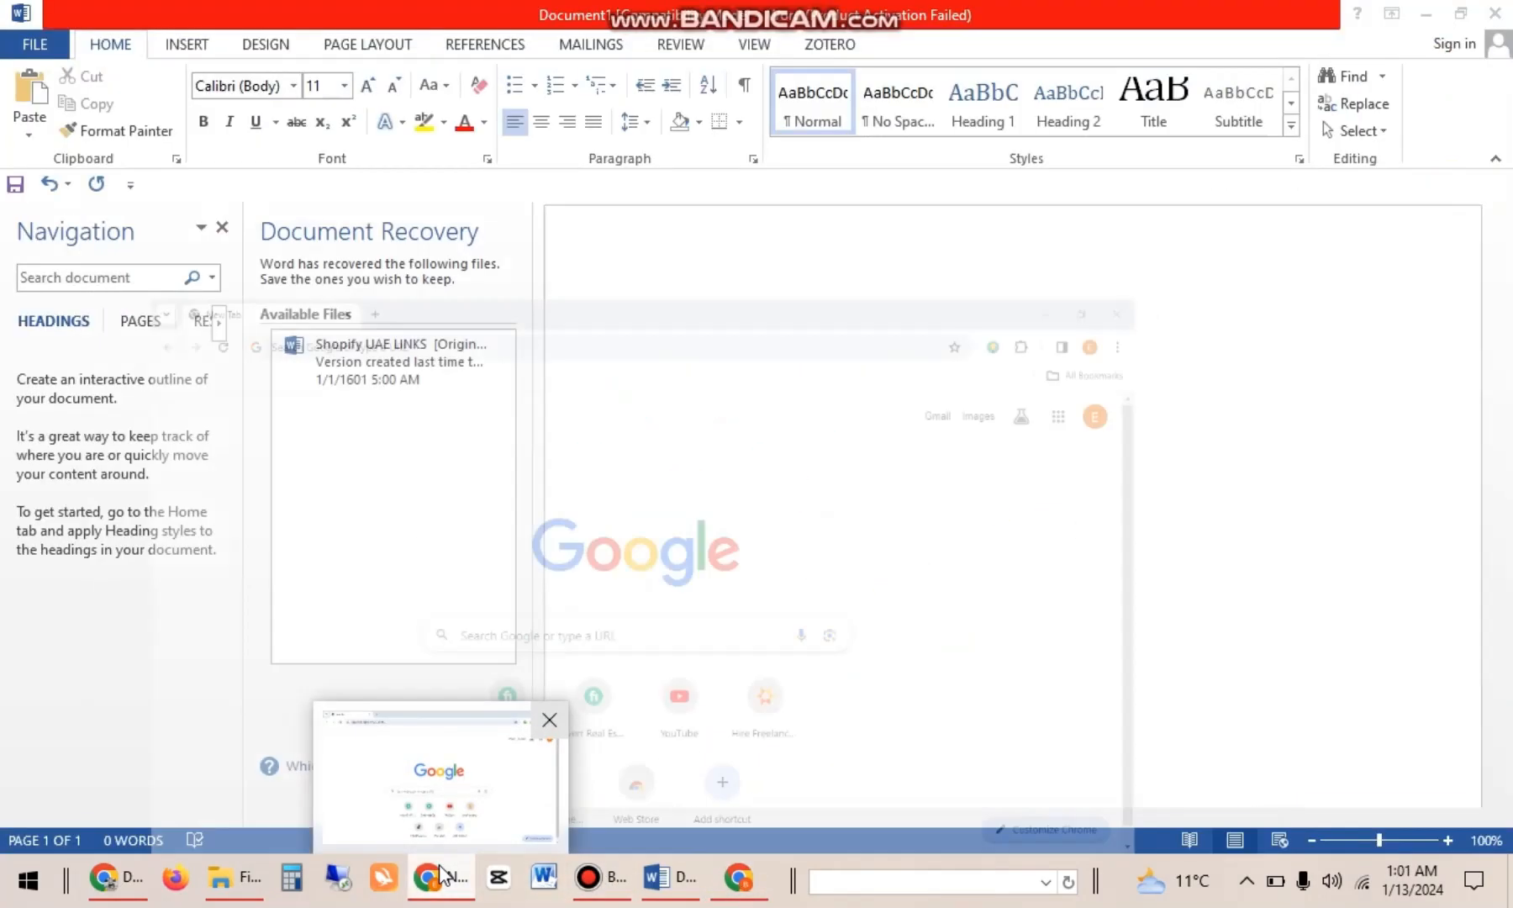
left_click(448, 877)
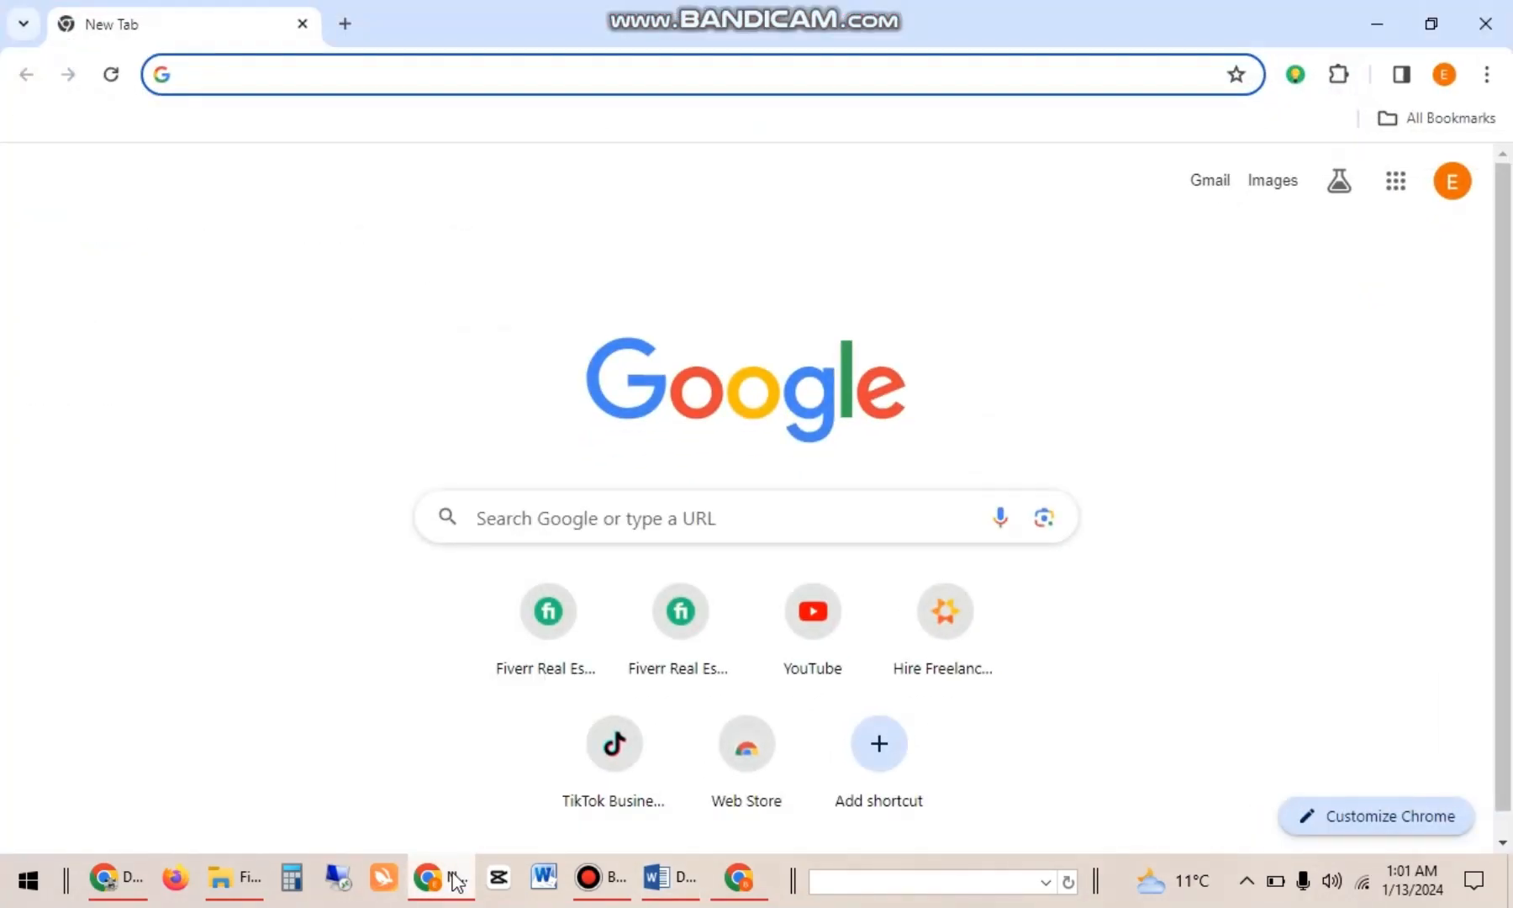
left_click(737, 878)
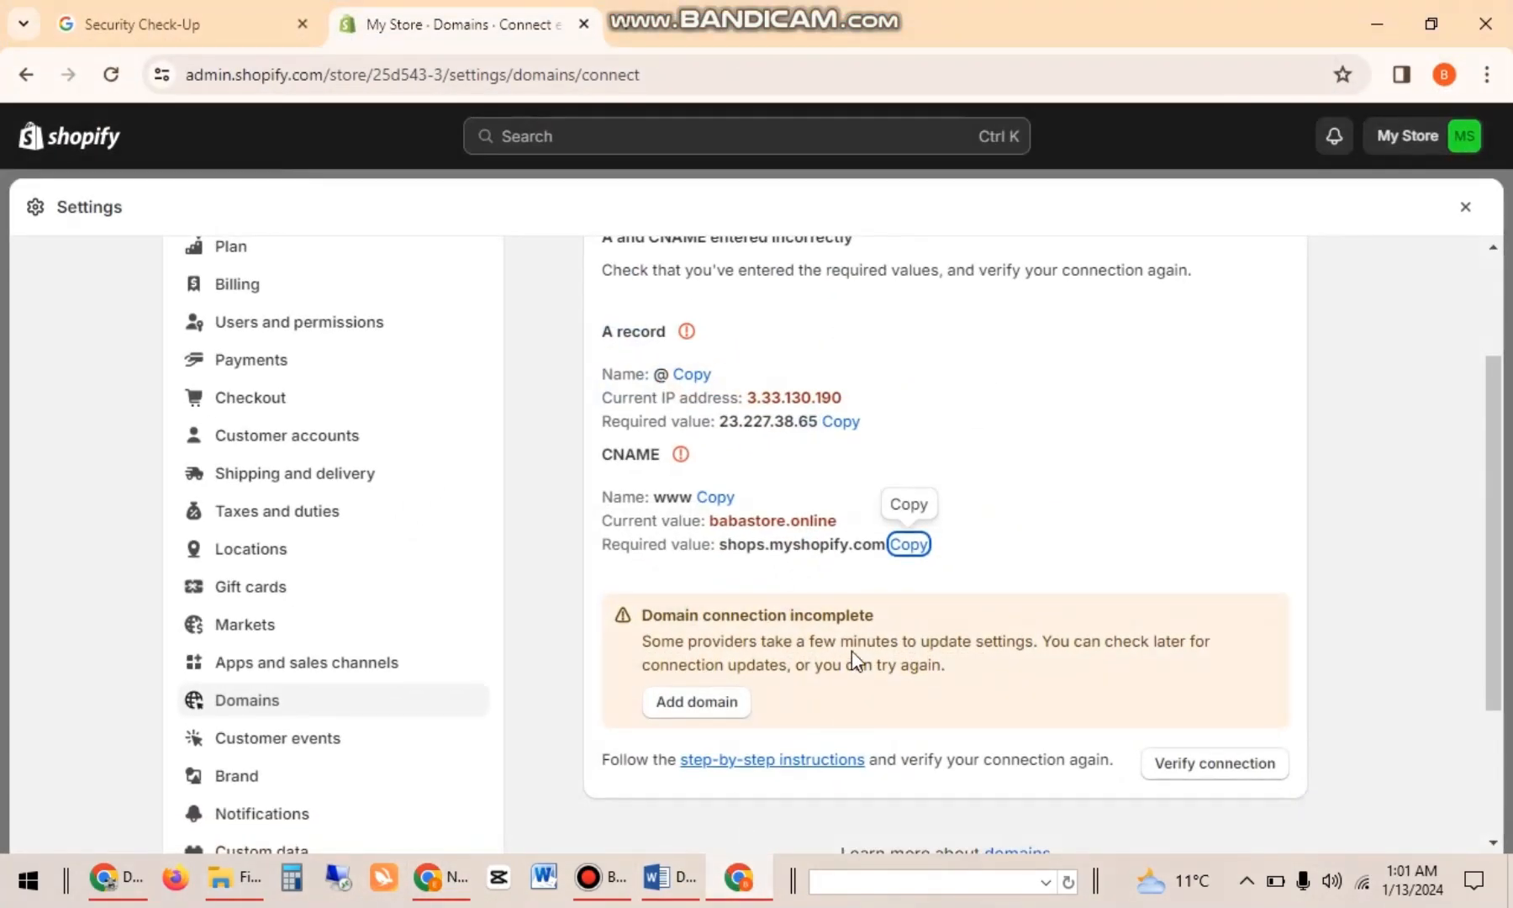
Set the www CNAME record's value in GoDaddy to shops.myshopify.com and save the record.
left_click(127, 867)
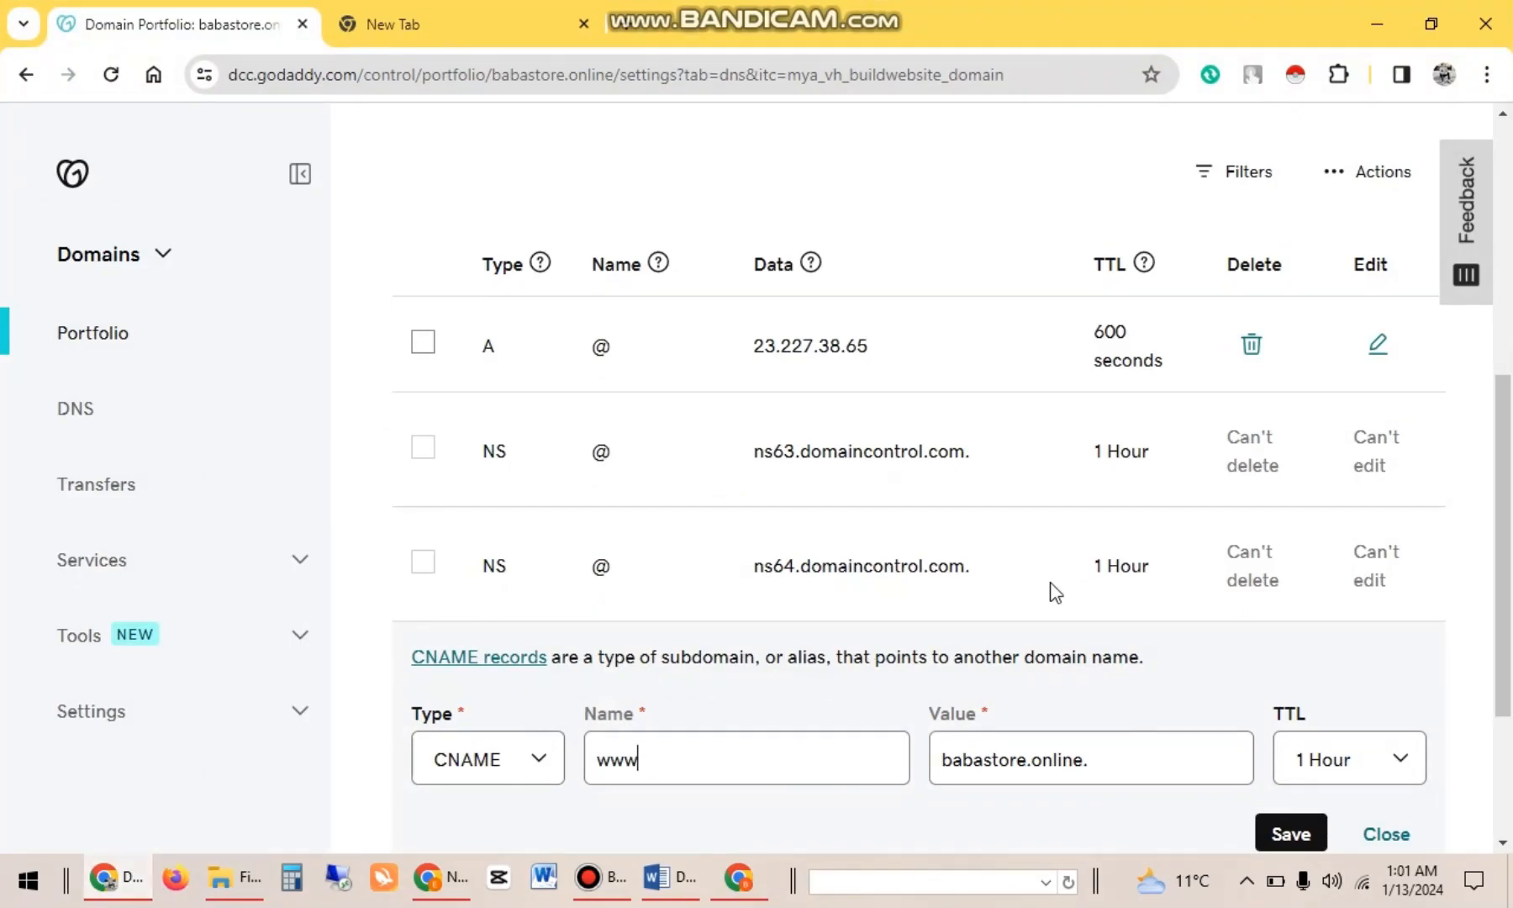
left_click_drag(1496, 511, 1496, 605)
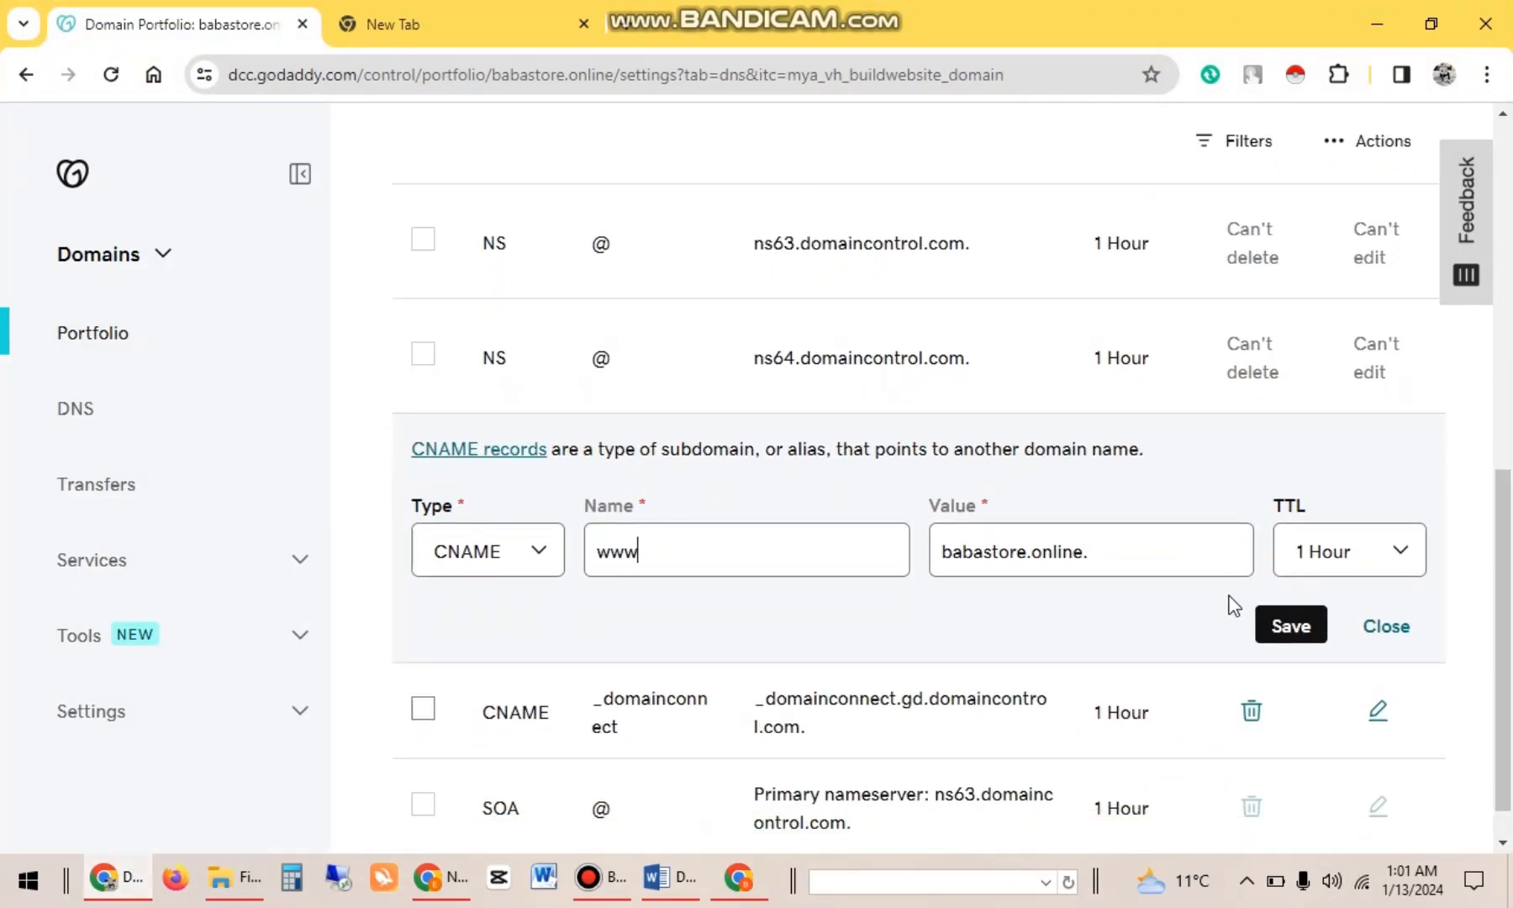
triple_click(1073, 553)
key("ctrl+v")
left_click(1283, 623)
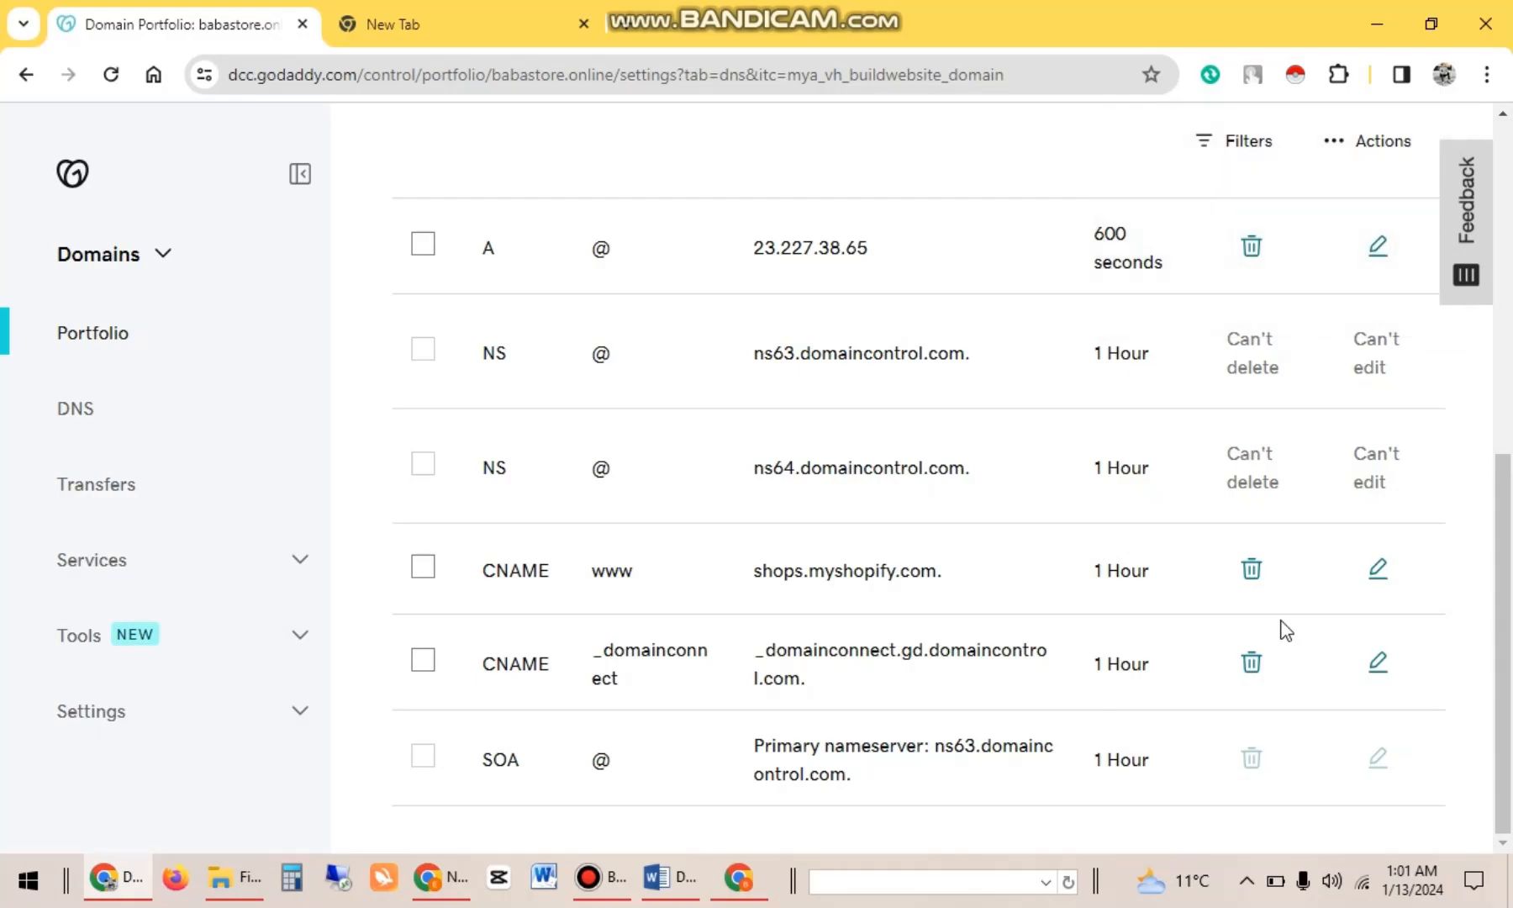
Switch back to the Chrome window with the Shopify admin and view the babastore.online page.
left_click(744, 881)
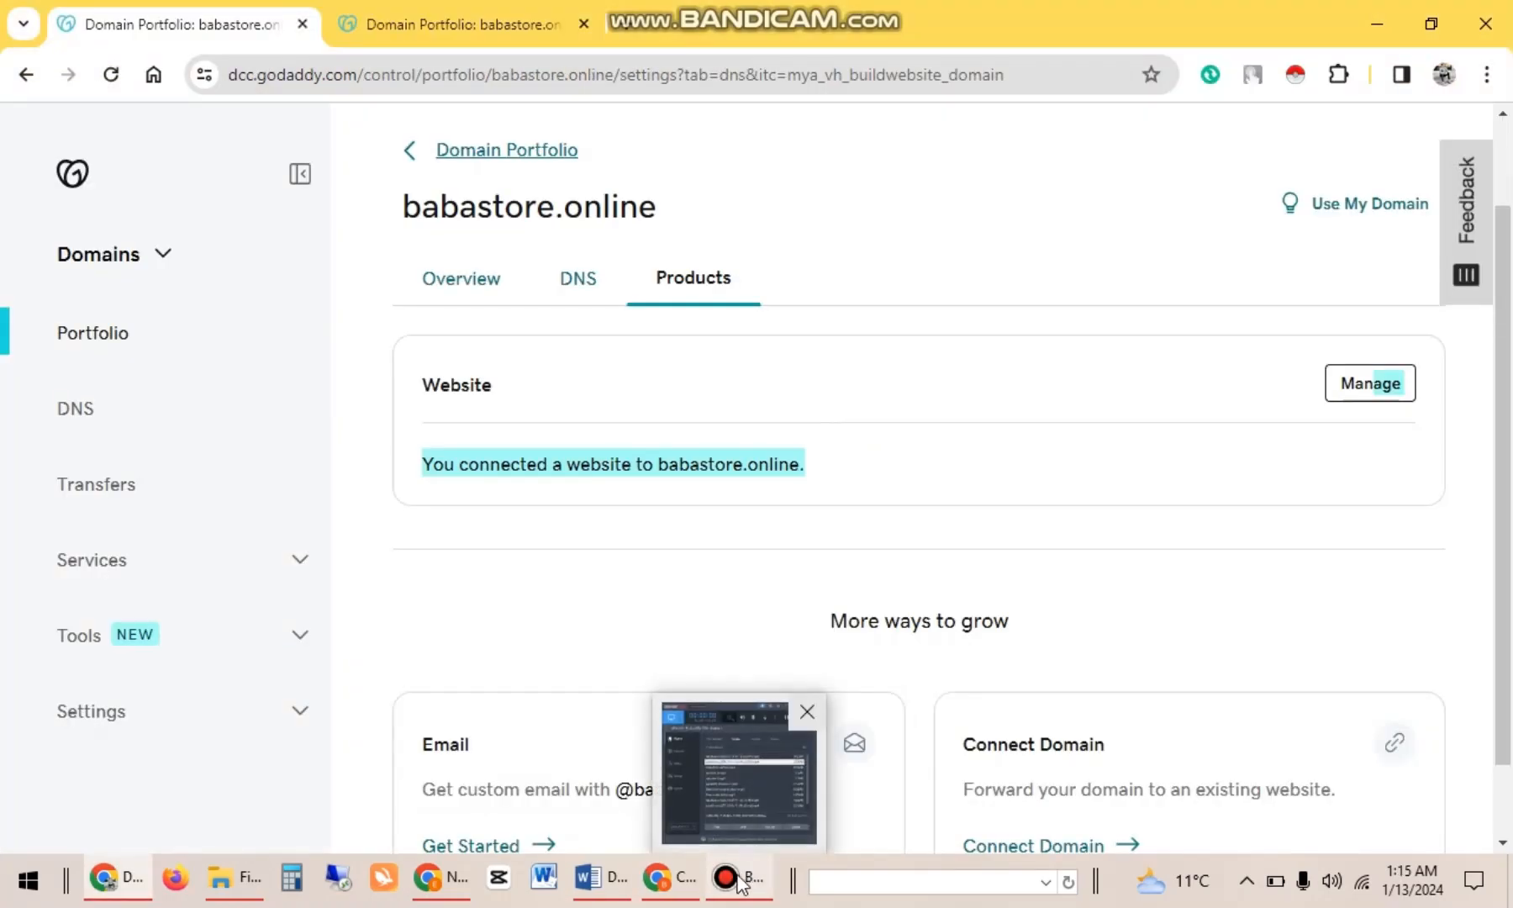
left_click(675, 879)
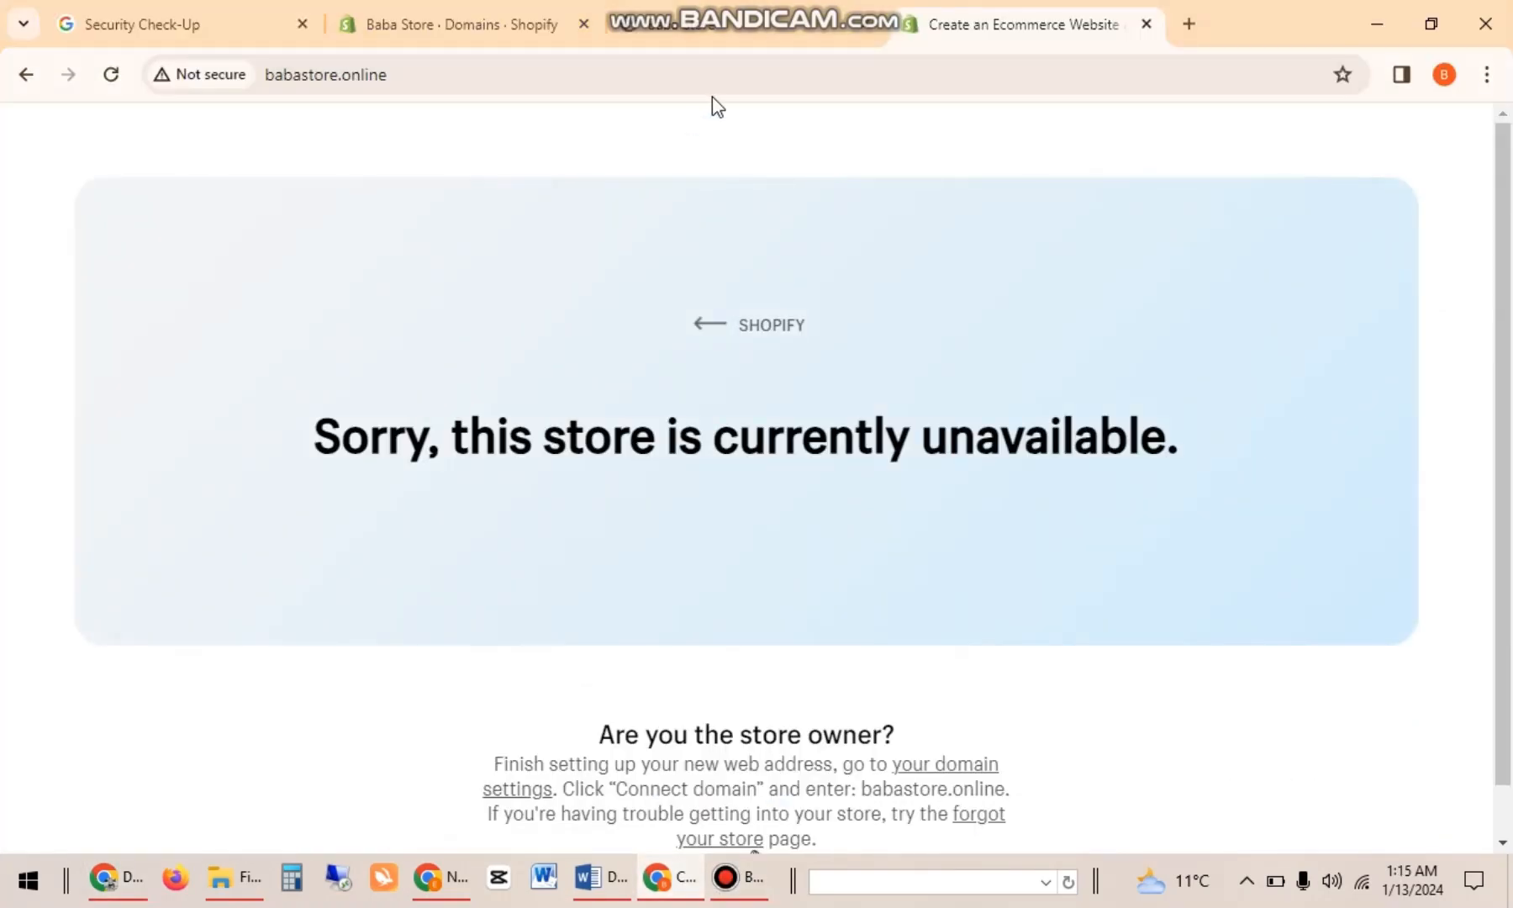
Look at the 25d543-3.myshopify.com storefront and GoDaddy's product page for babastore.online, and return to the Shopify browser window.
left_click(696, 29)
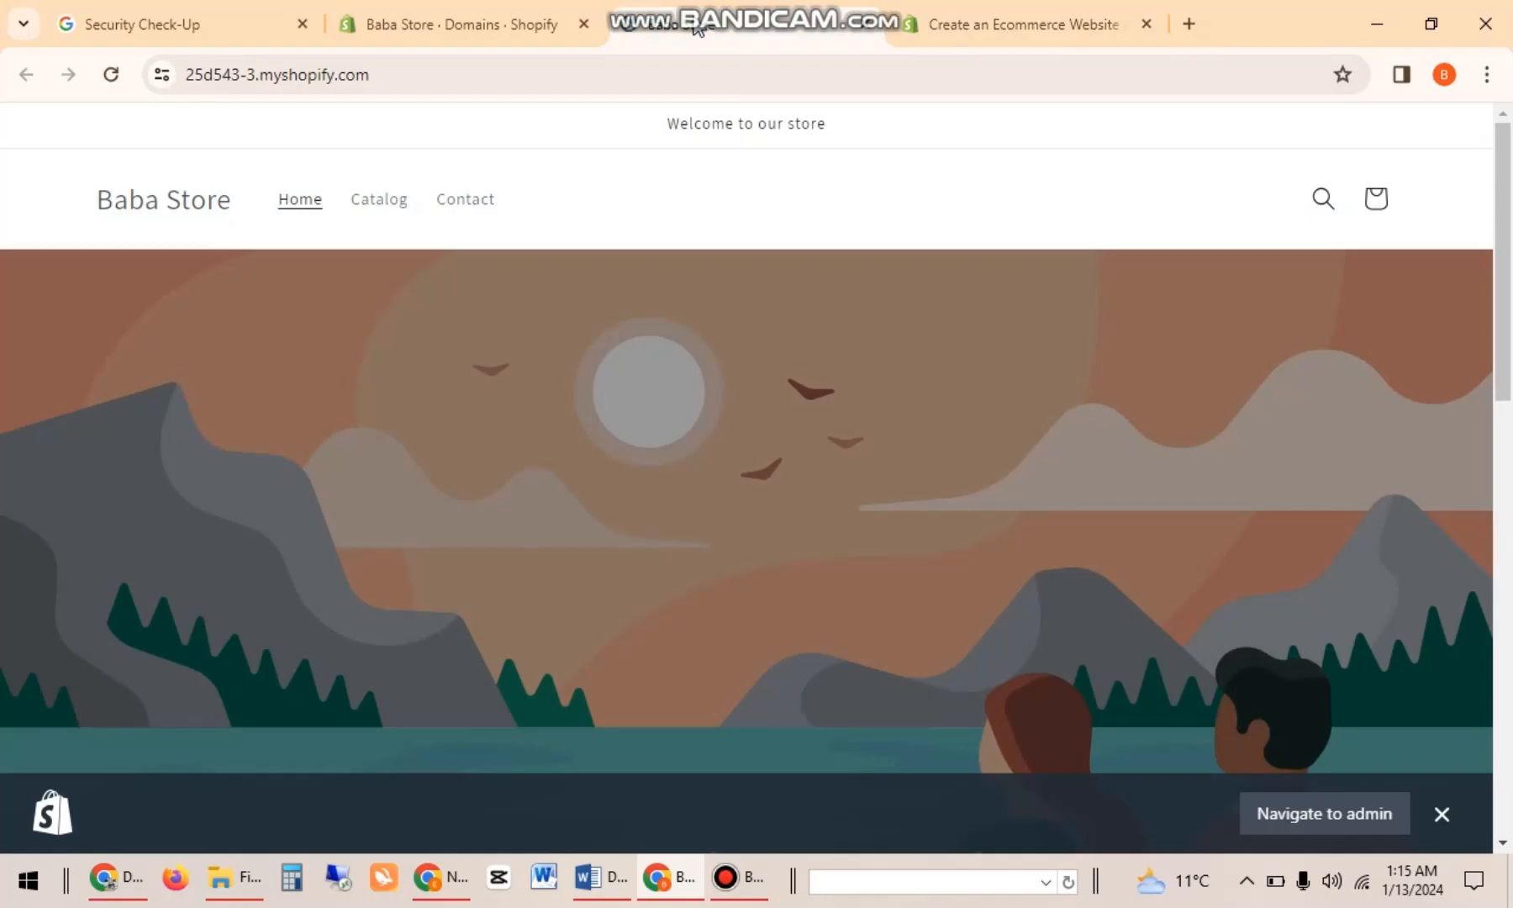
left_click(126, 882)
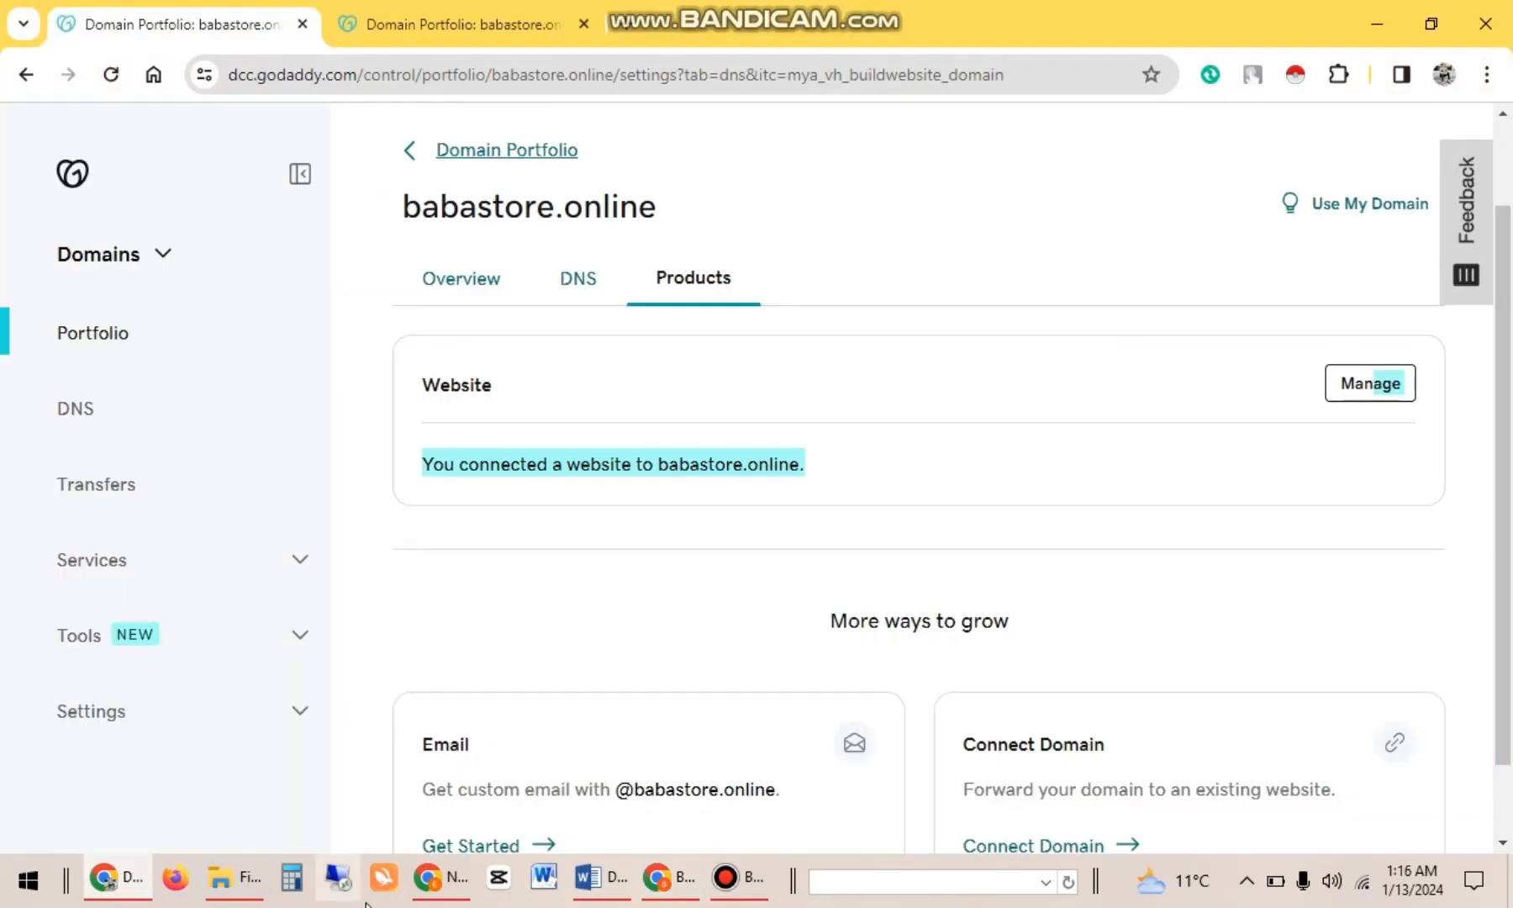
left_click(675, 883)
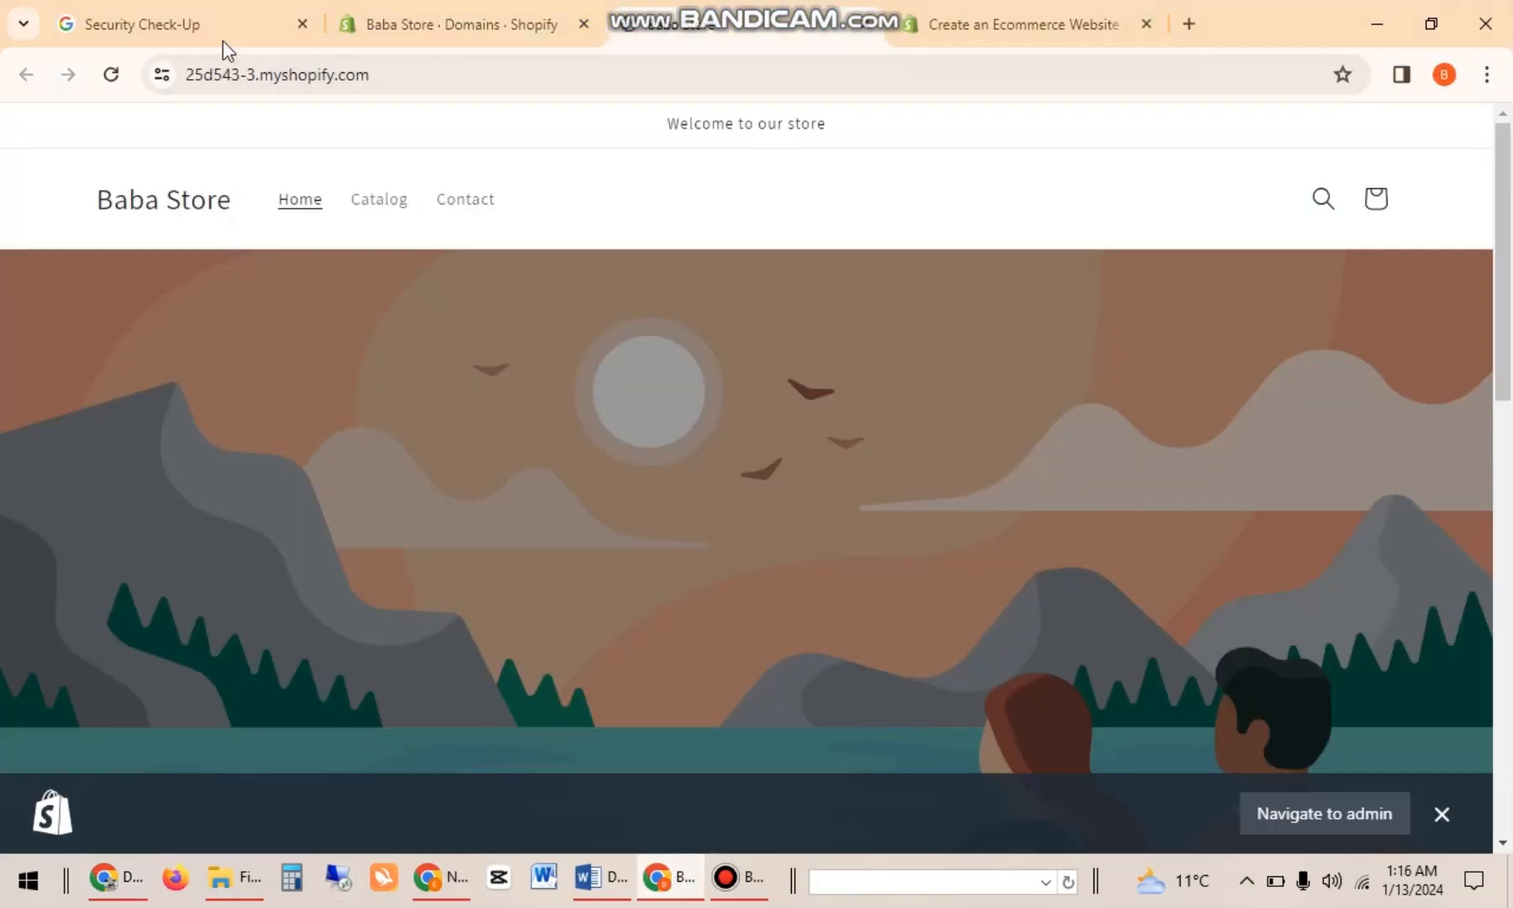
Open the Domains settings in the Shopify admin, reload the page and review the store's listed domains.
left_click(407, 7)
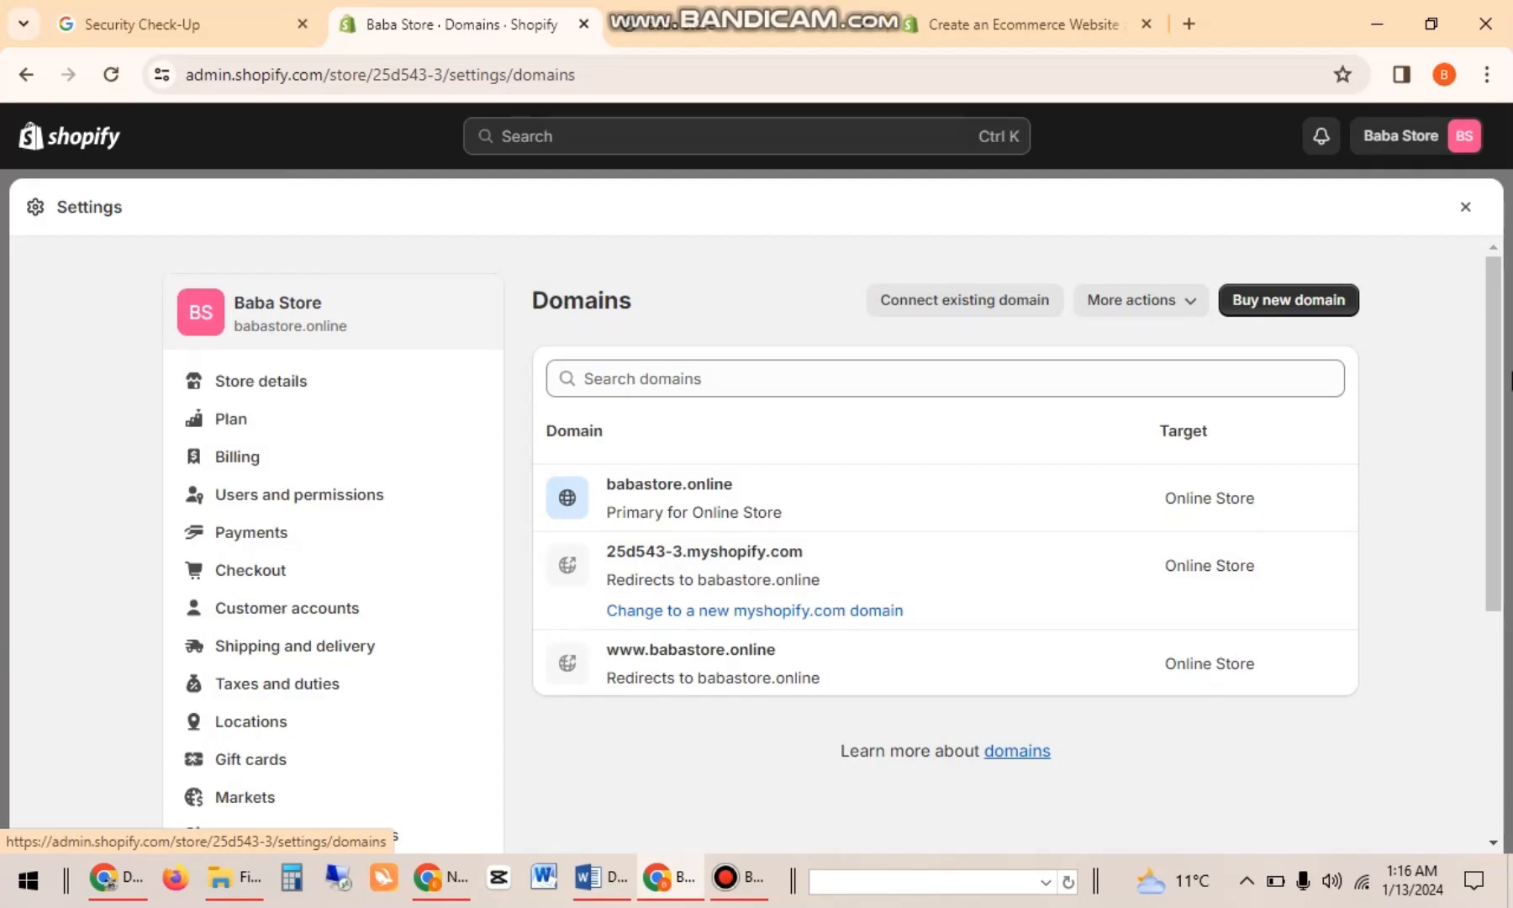
scroll(1492, 403, "down", 1)
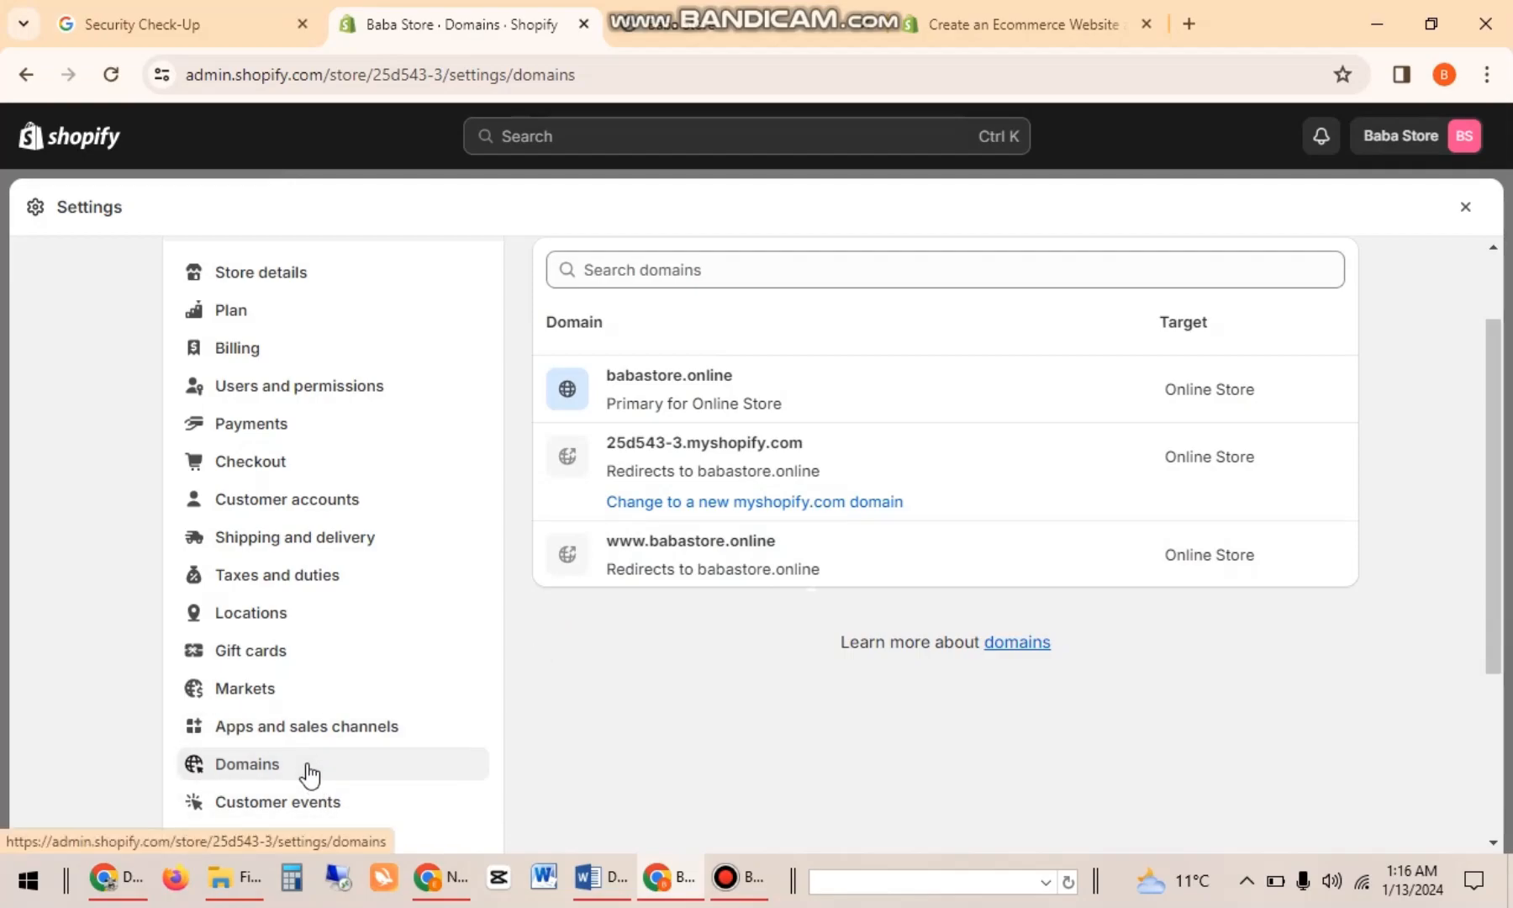
left_click(115, 75)
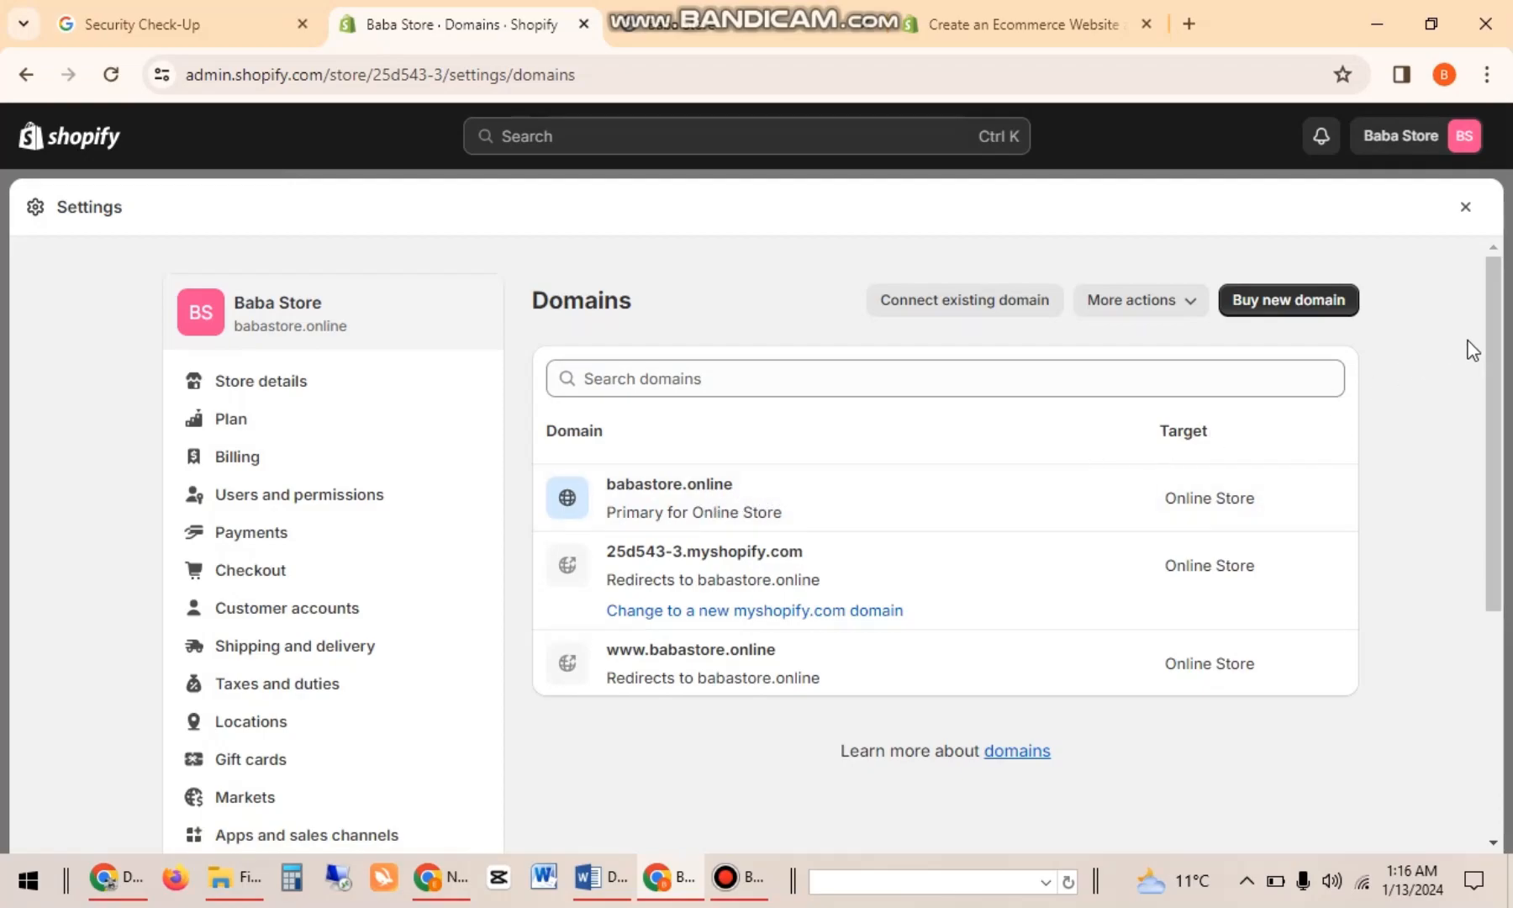
scroll(1500, 340, "down", 2)
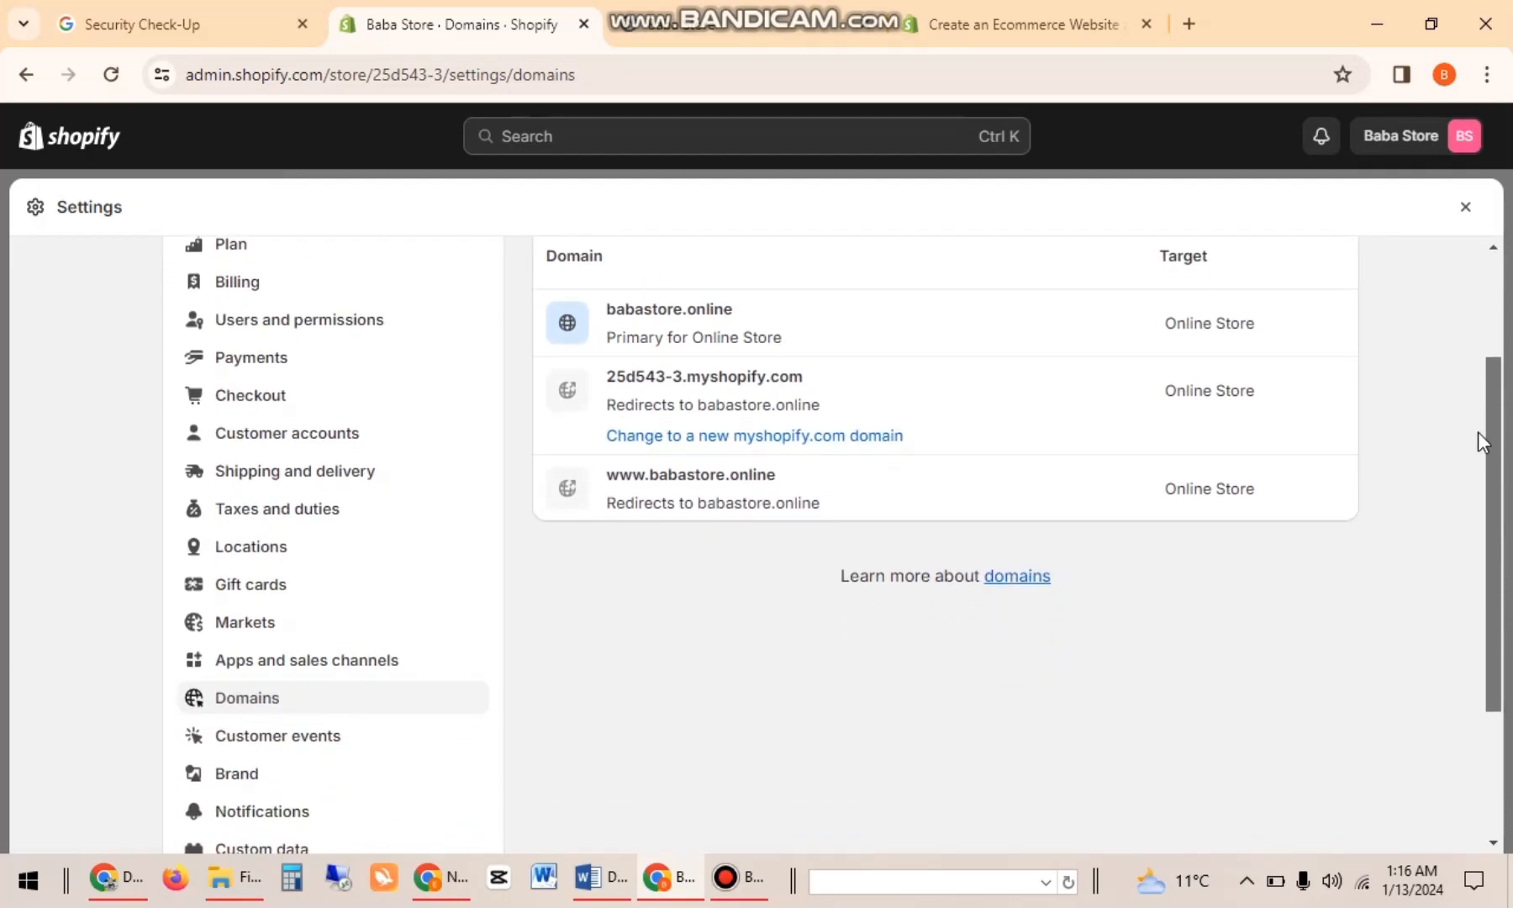
Load babastore.online in a new browser tab and select the password part of its address.
left_click(1198, 24)
type("bab")
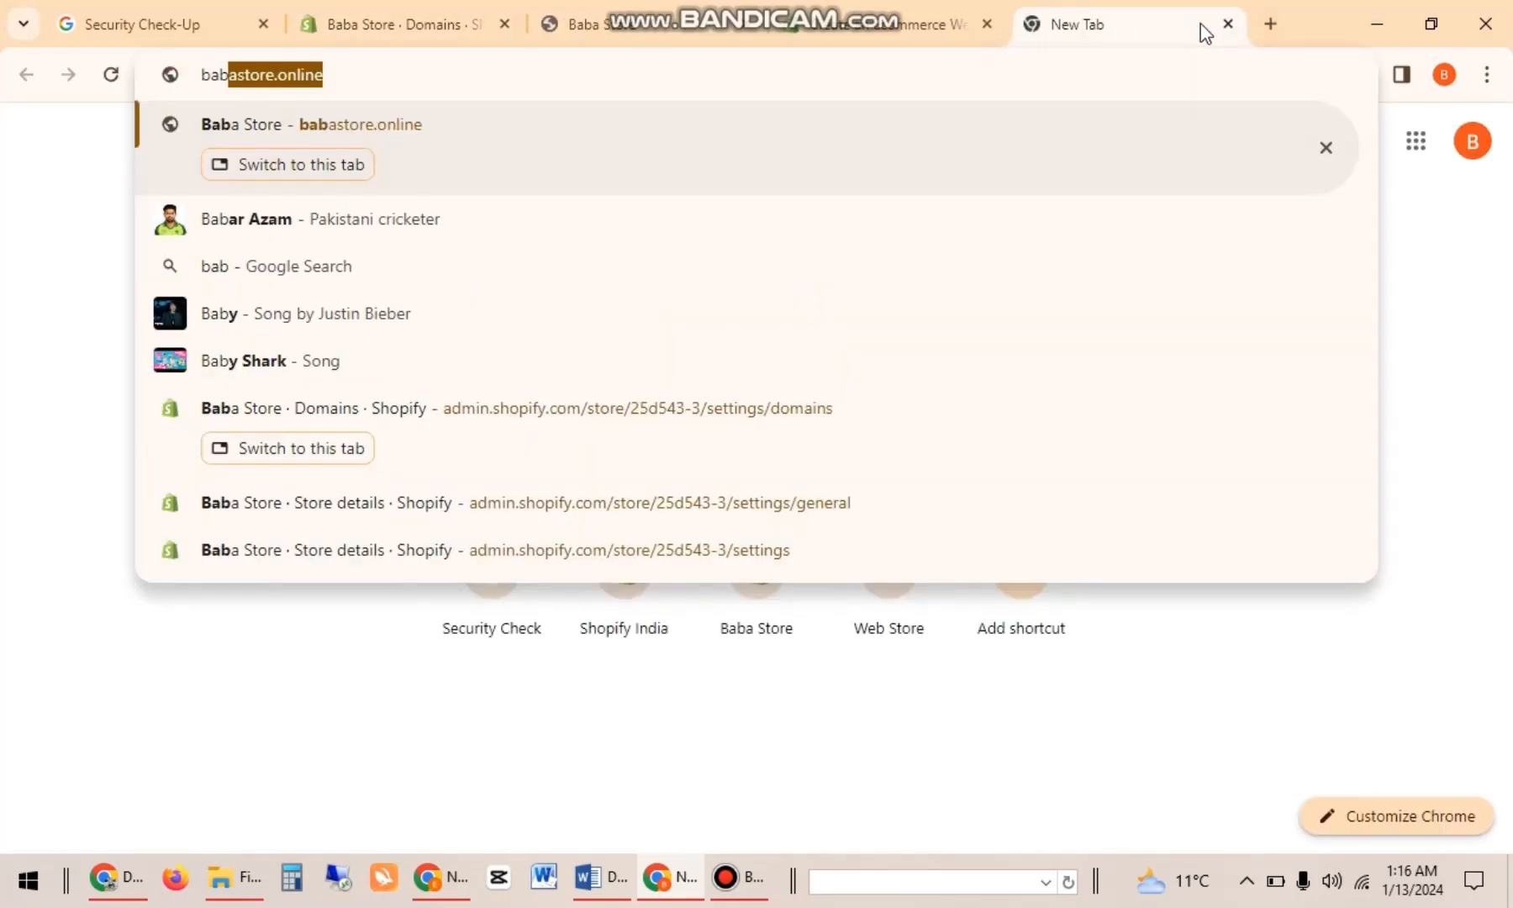
key("Return")
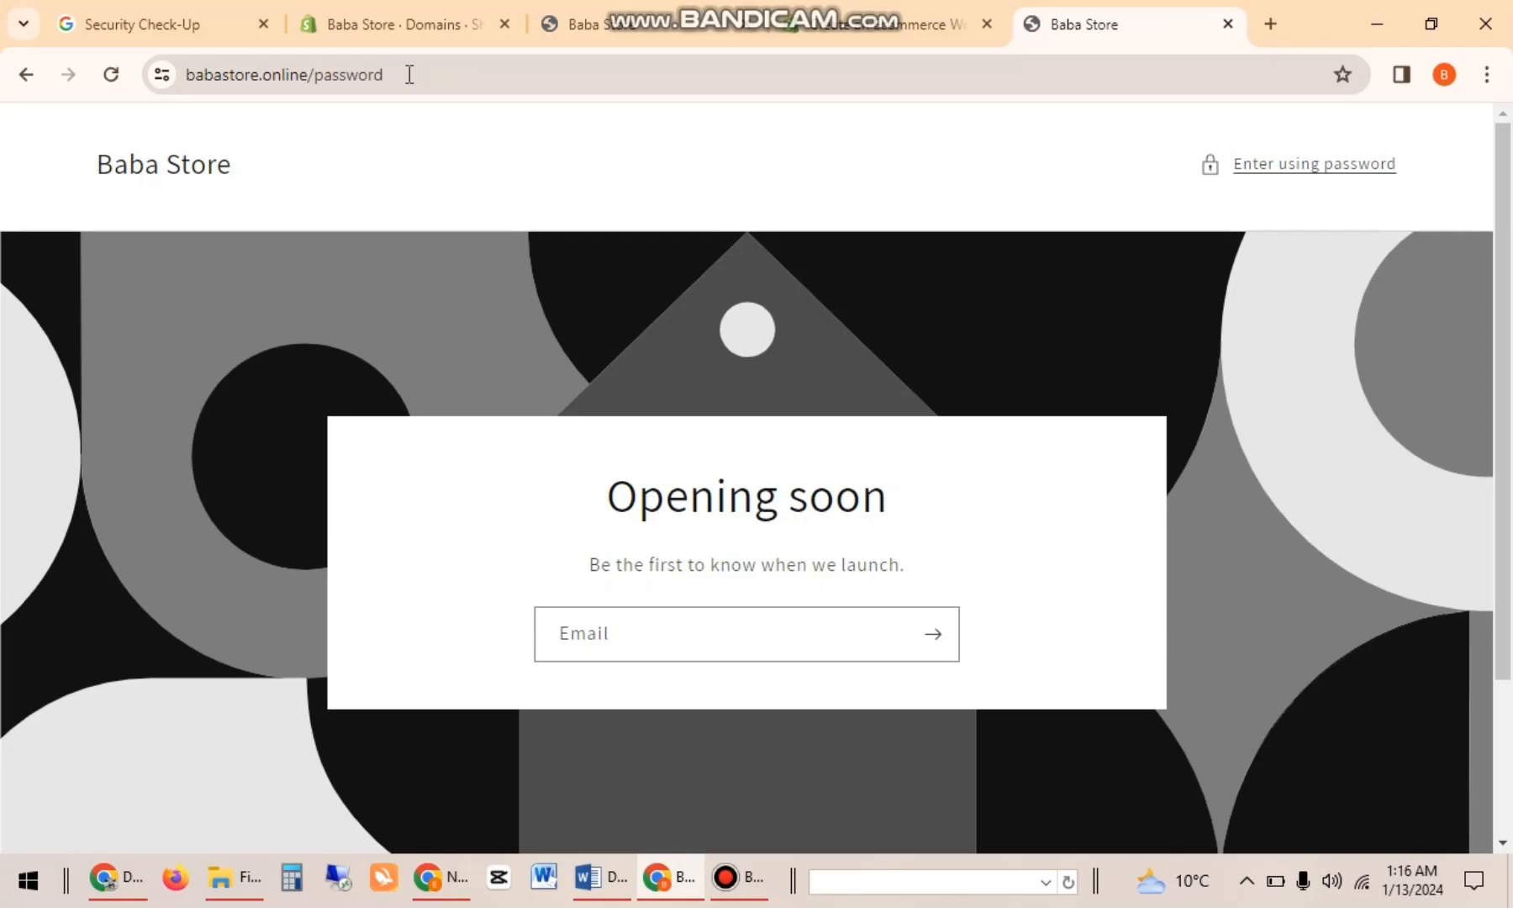
left_click_drag(387, 75, 318, 84)
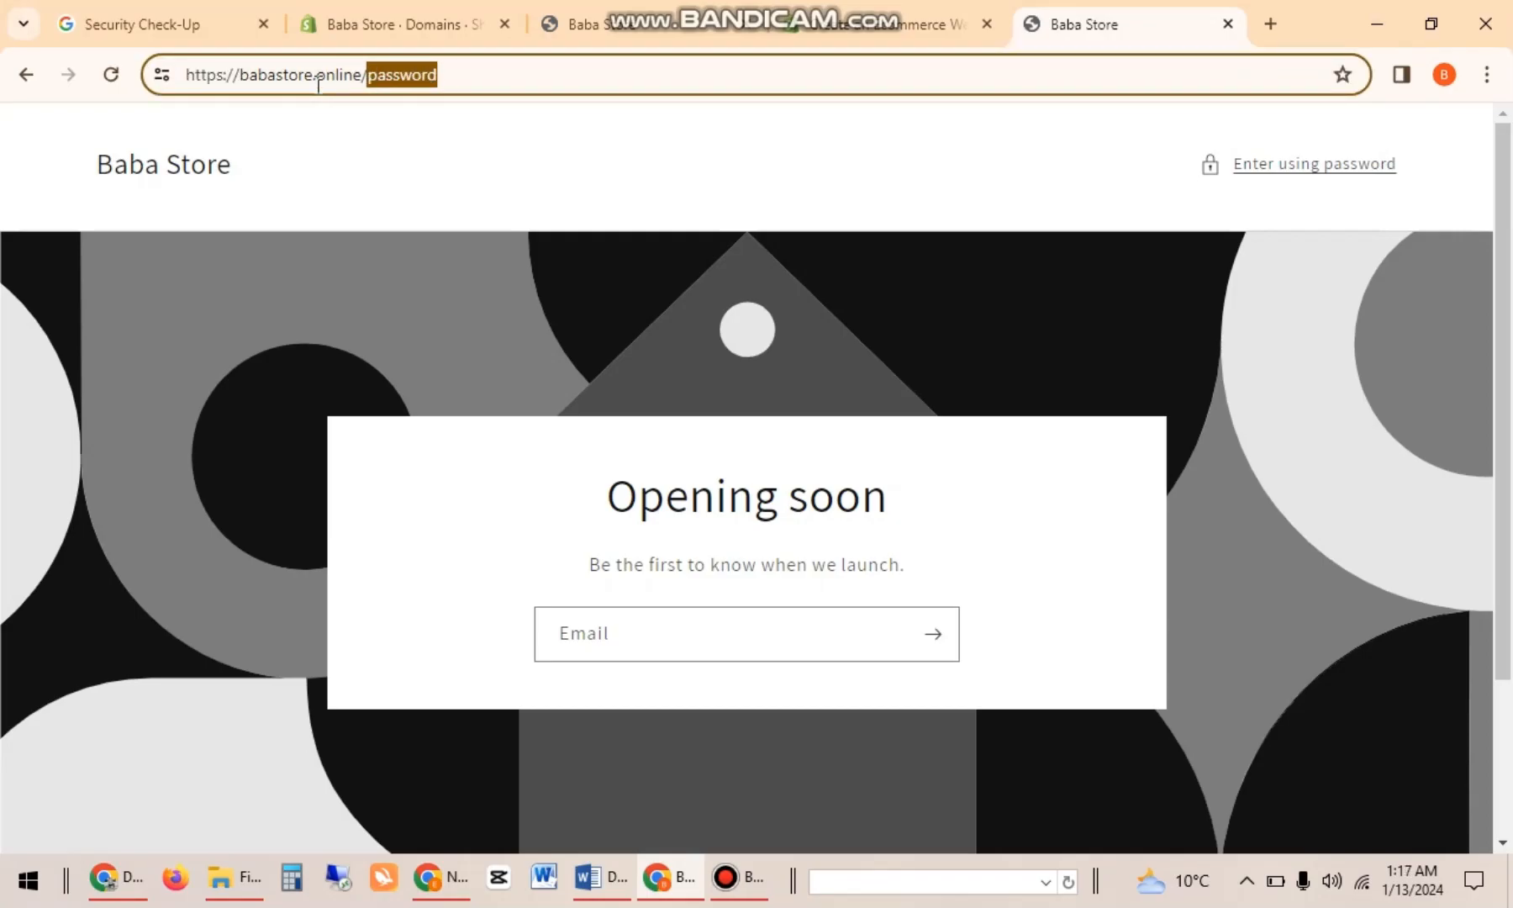
key("BackSpace")
key("Return")
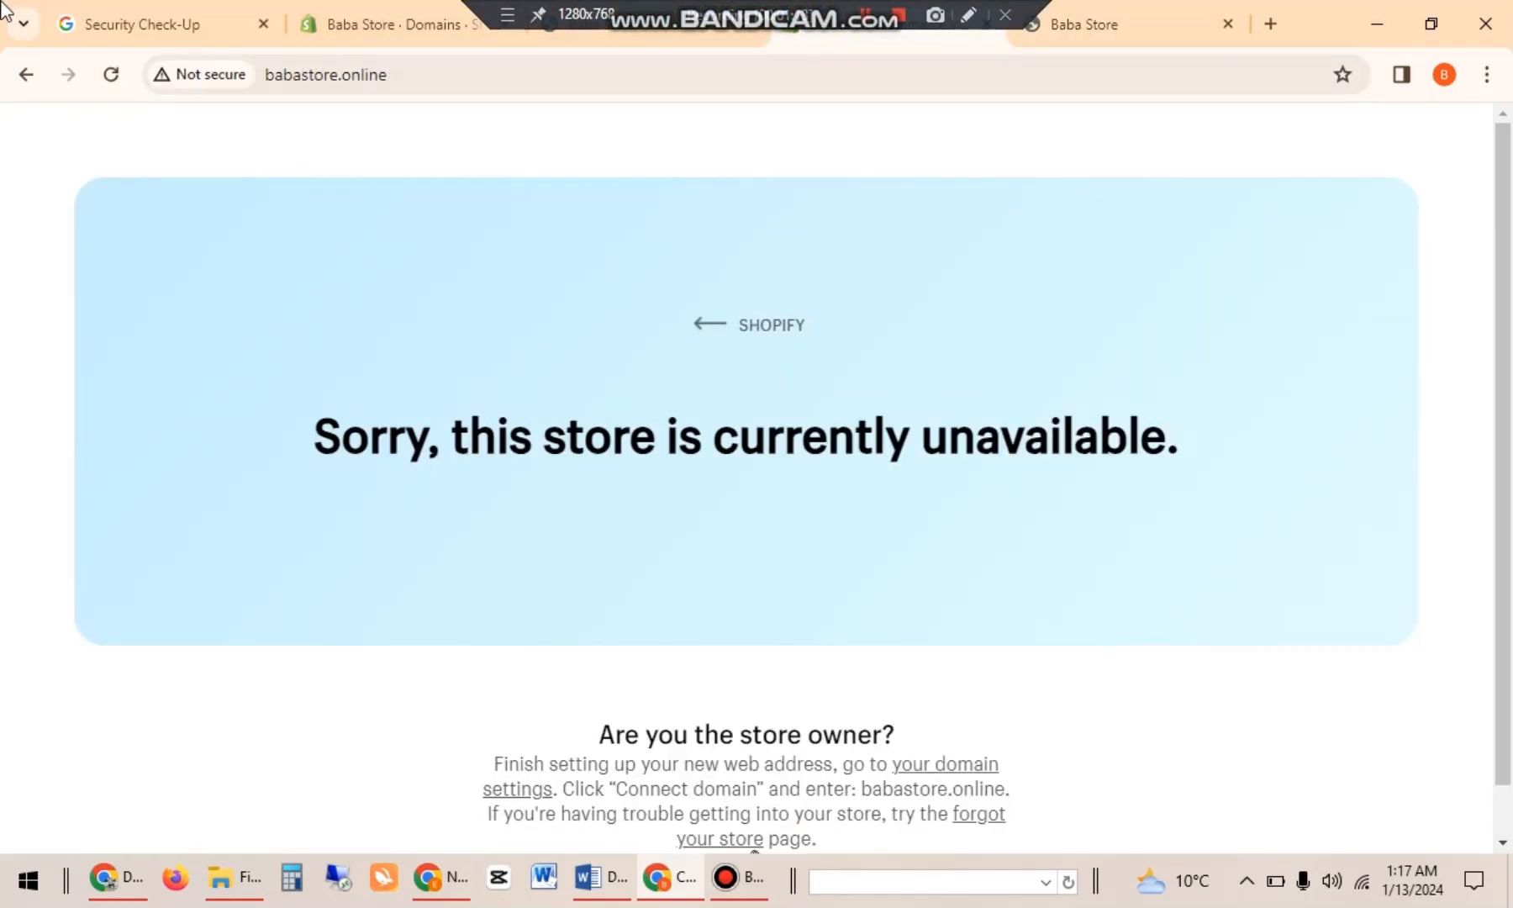
Glance at GoDaddy's babastore.online page, return to the Shopify browser window and close the old tab with the unavailable store page.
left_click(128, 884)
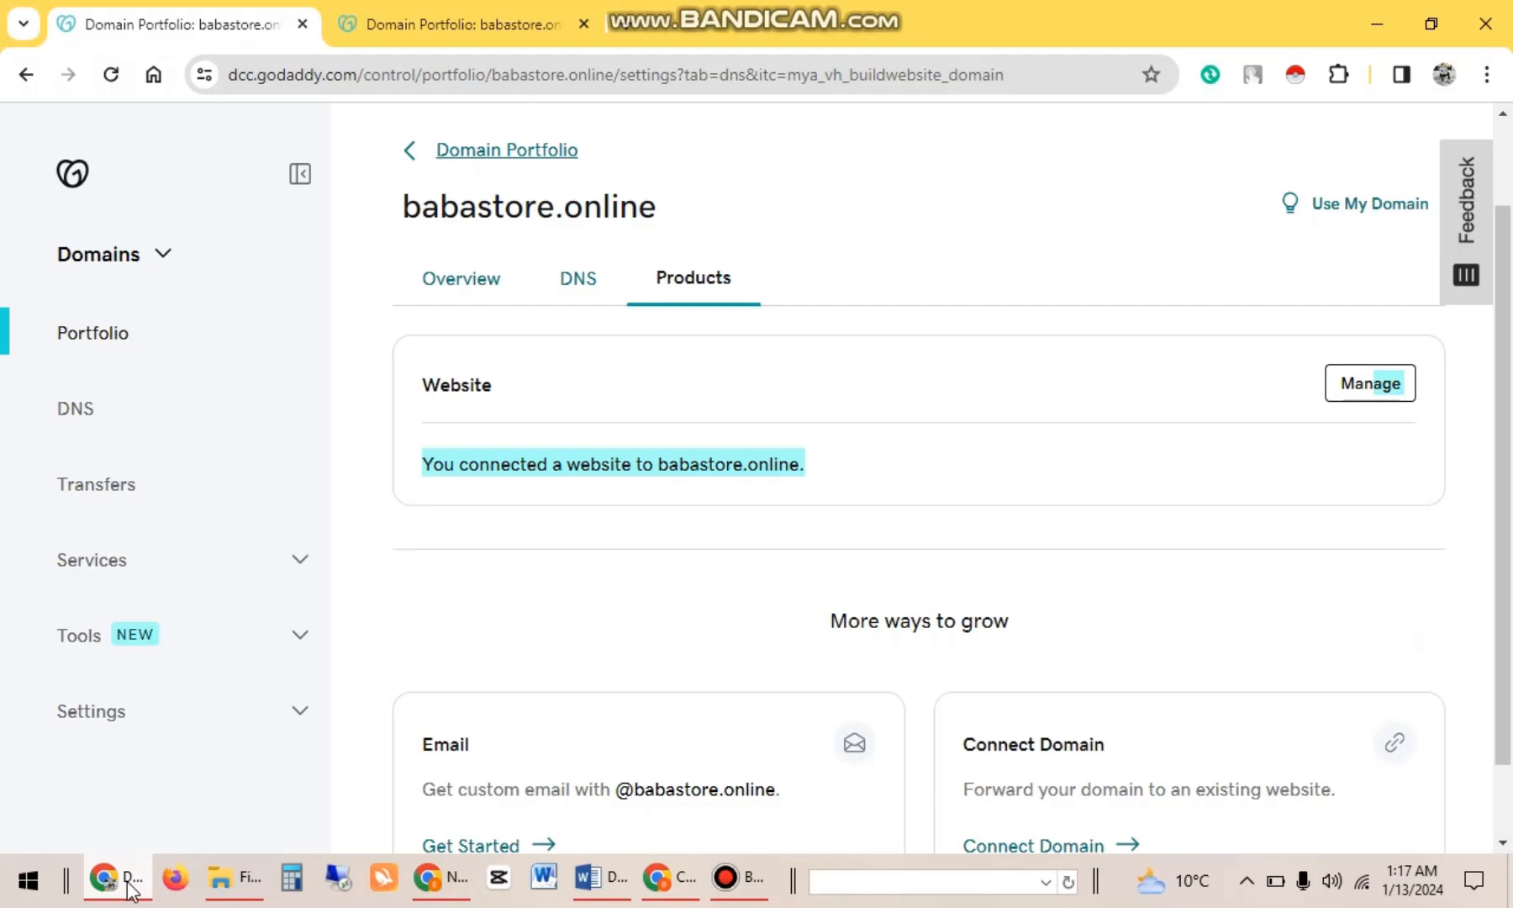
left_click(652, 882)
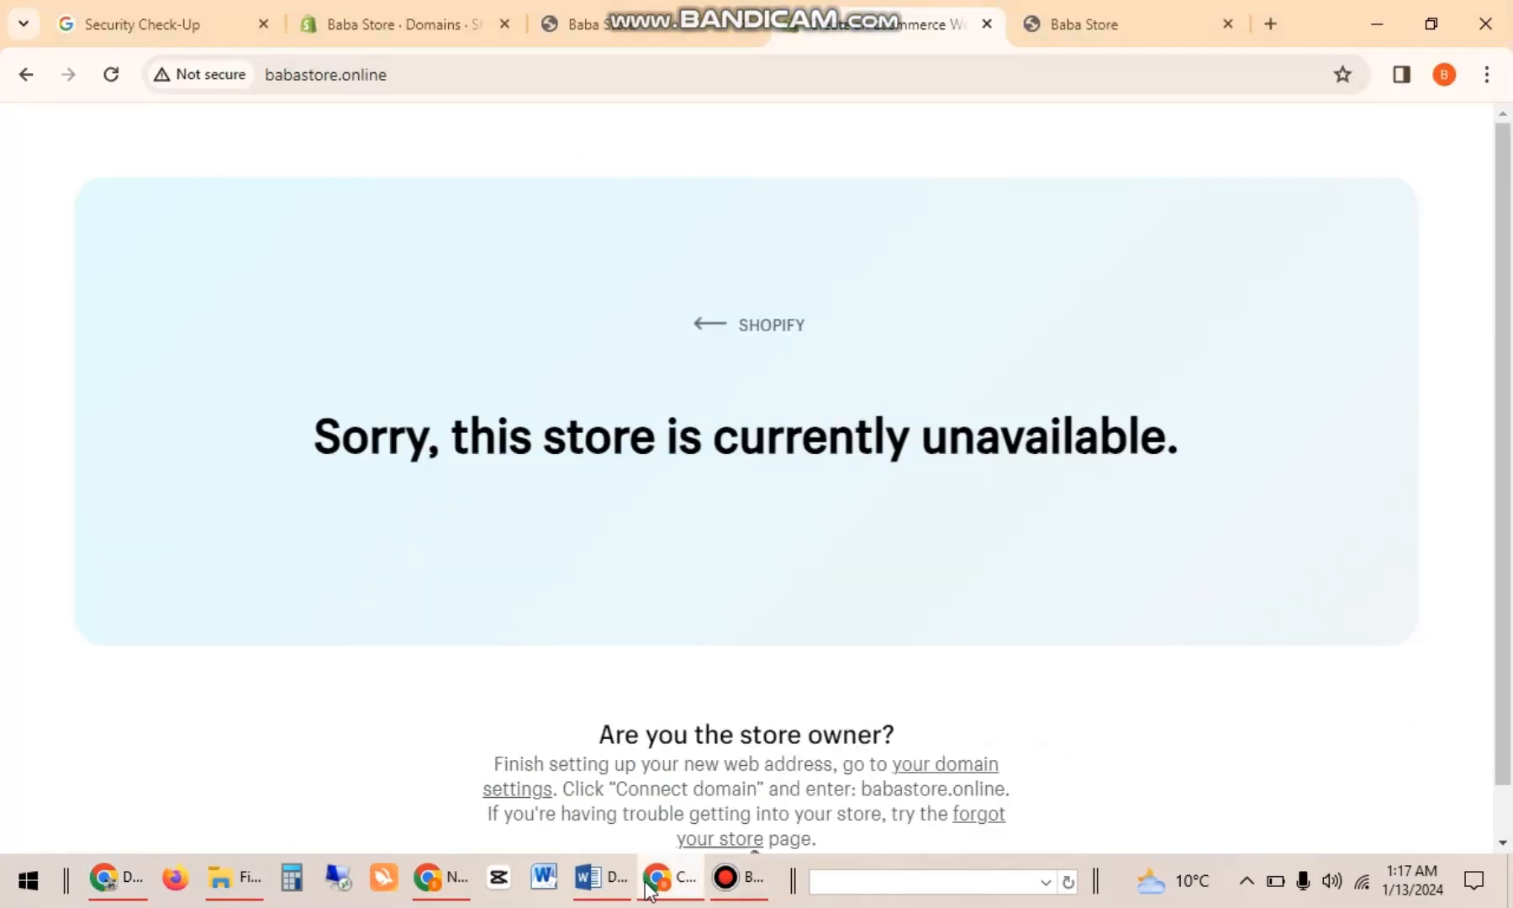
left_click(987, 25)
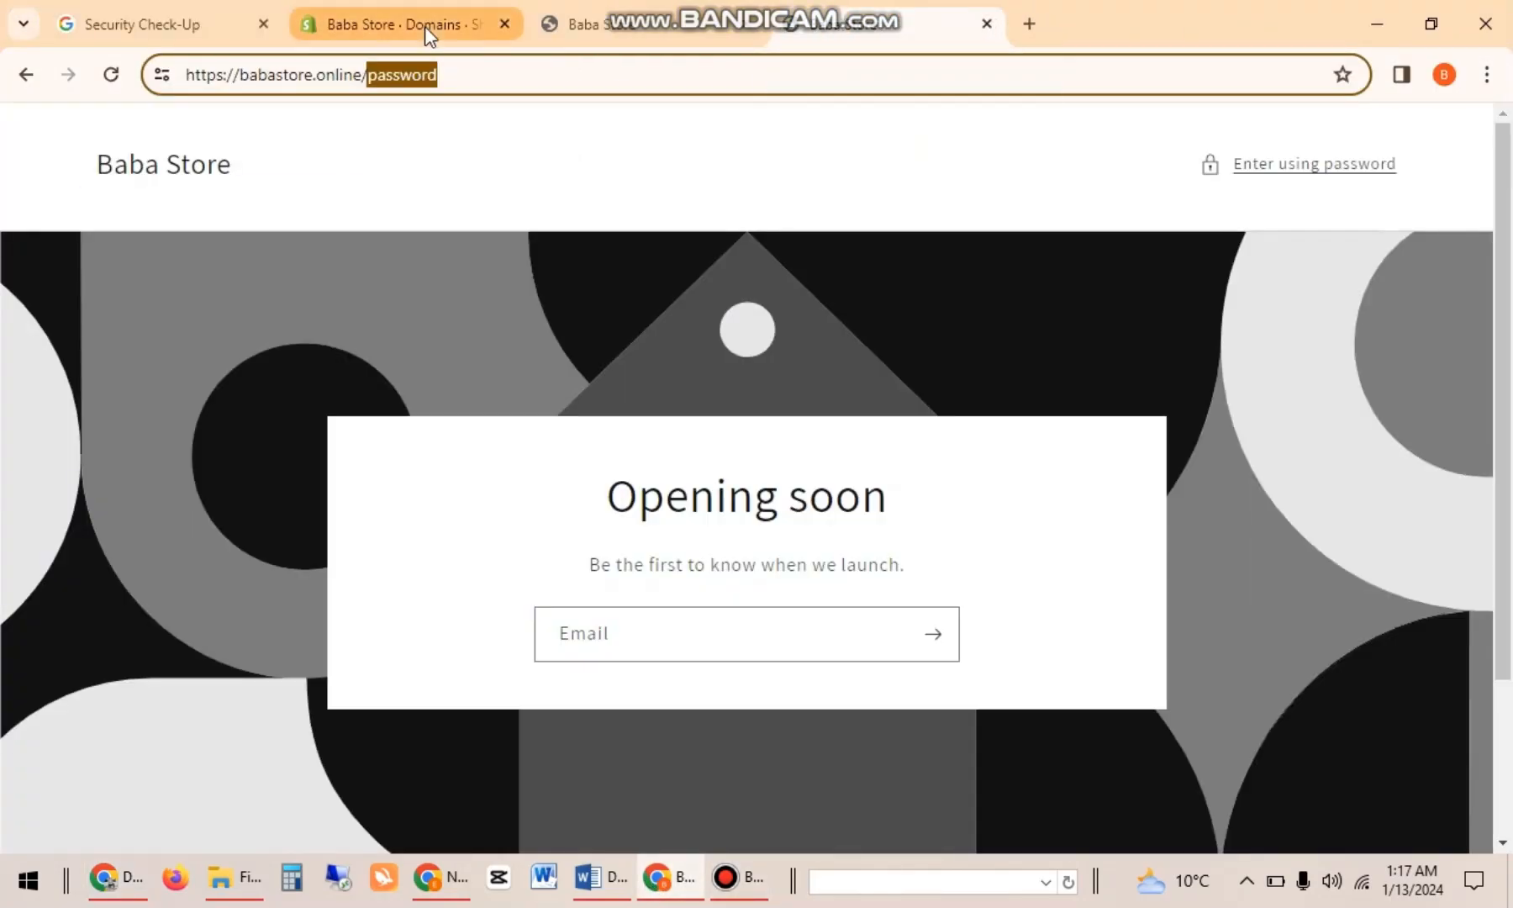
Check the domain list in the Shopify admin again and return to the babastore.online storefront page.
left_click(204, 11)
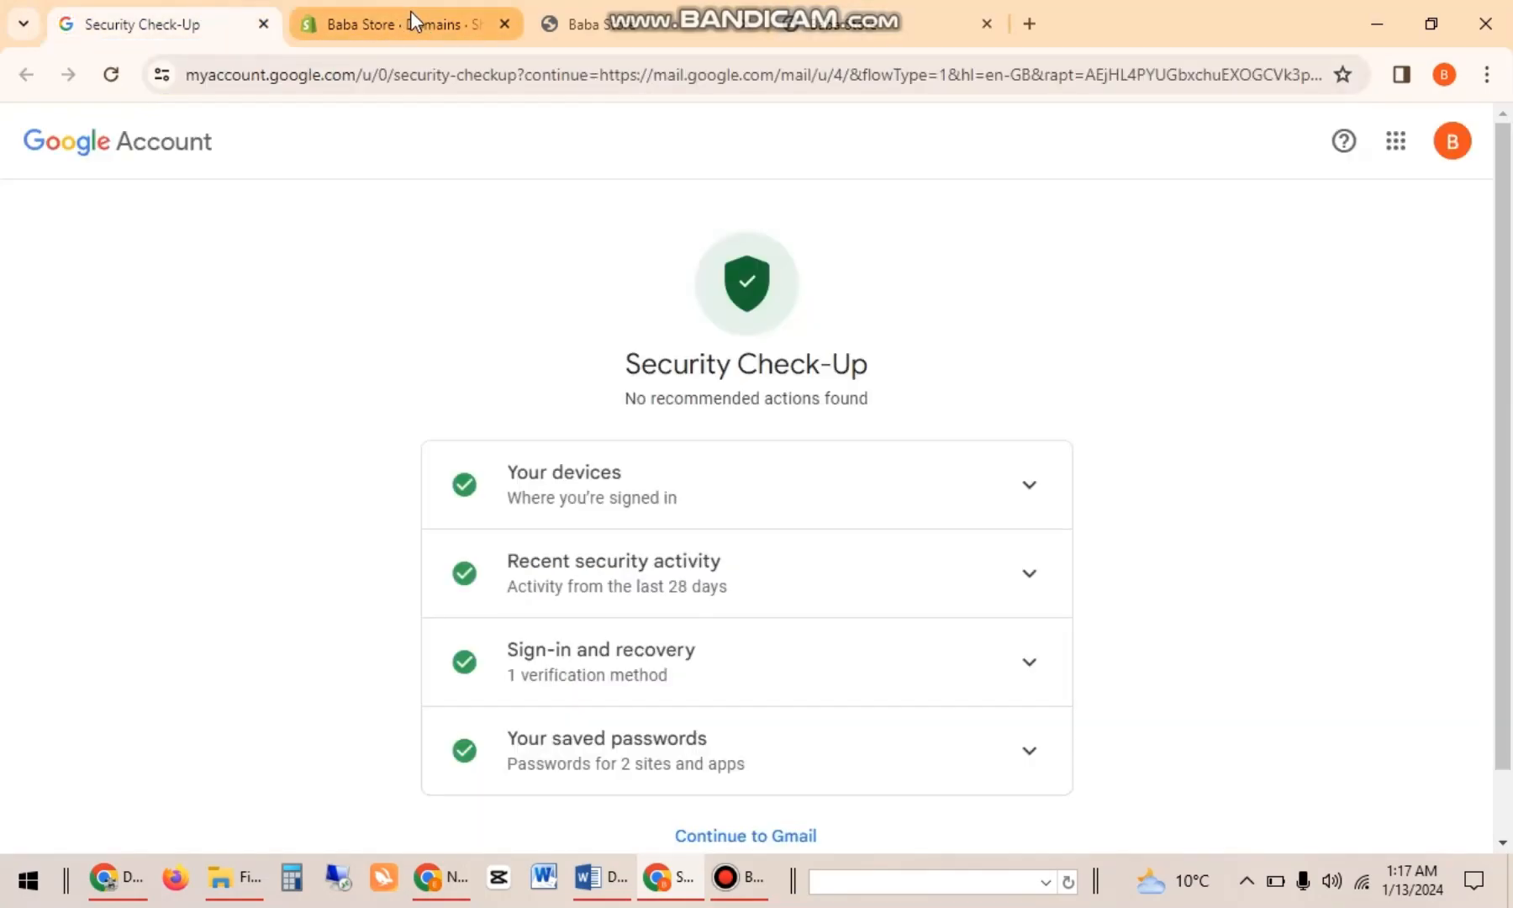
left_click(410, 12)
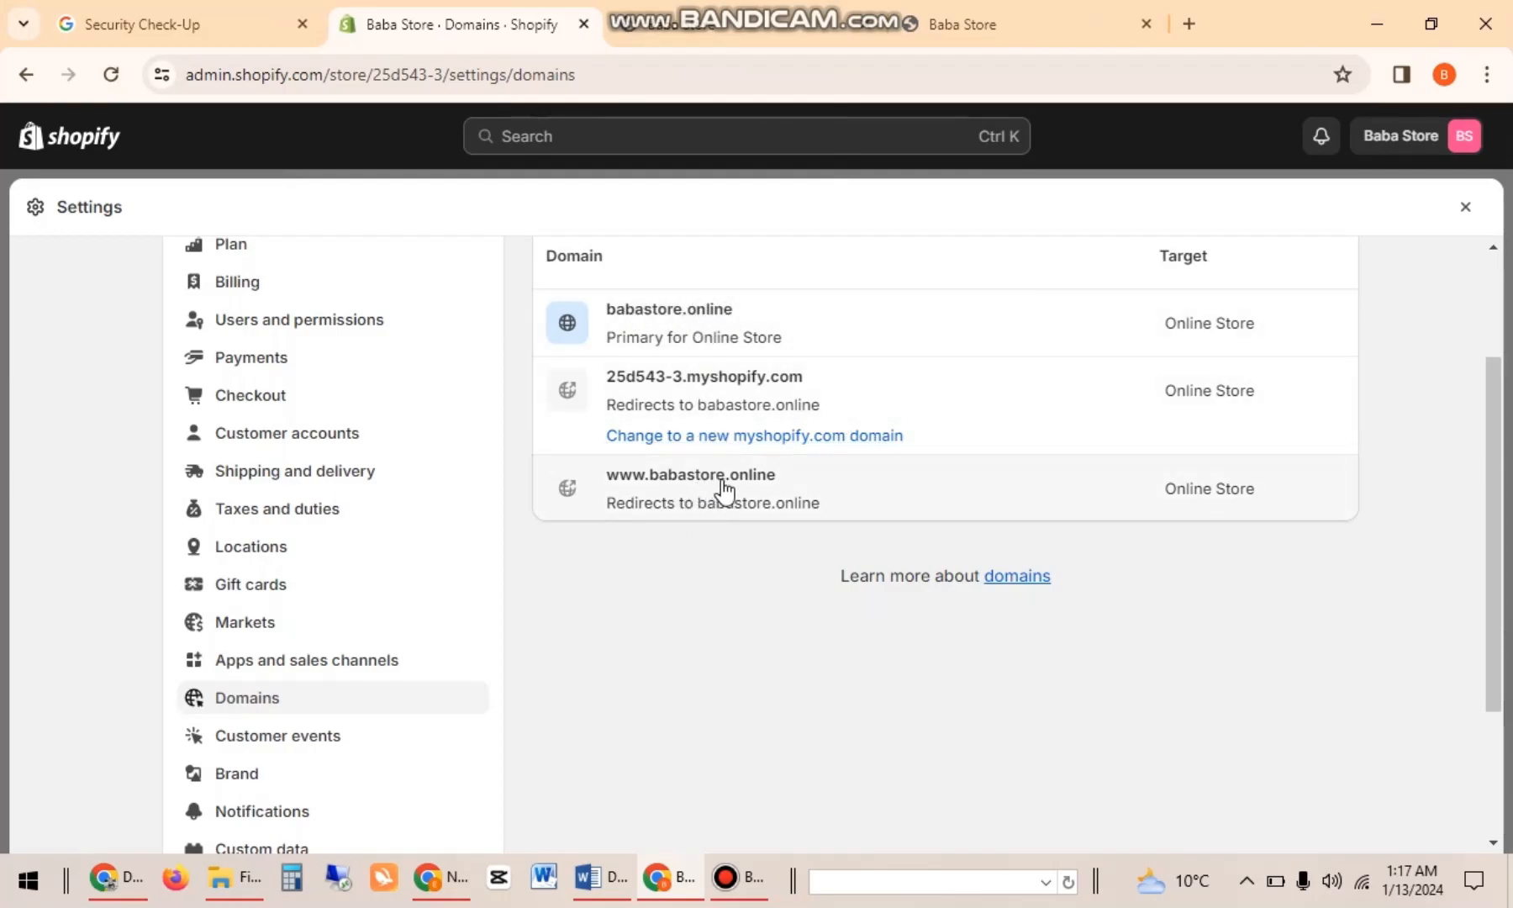
left_click(983, 12)
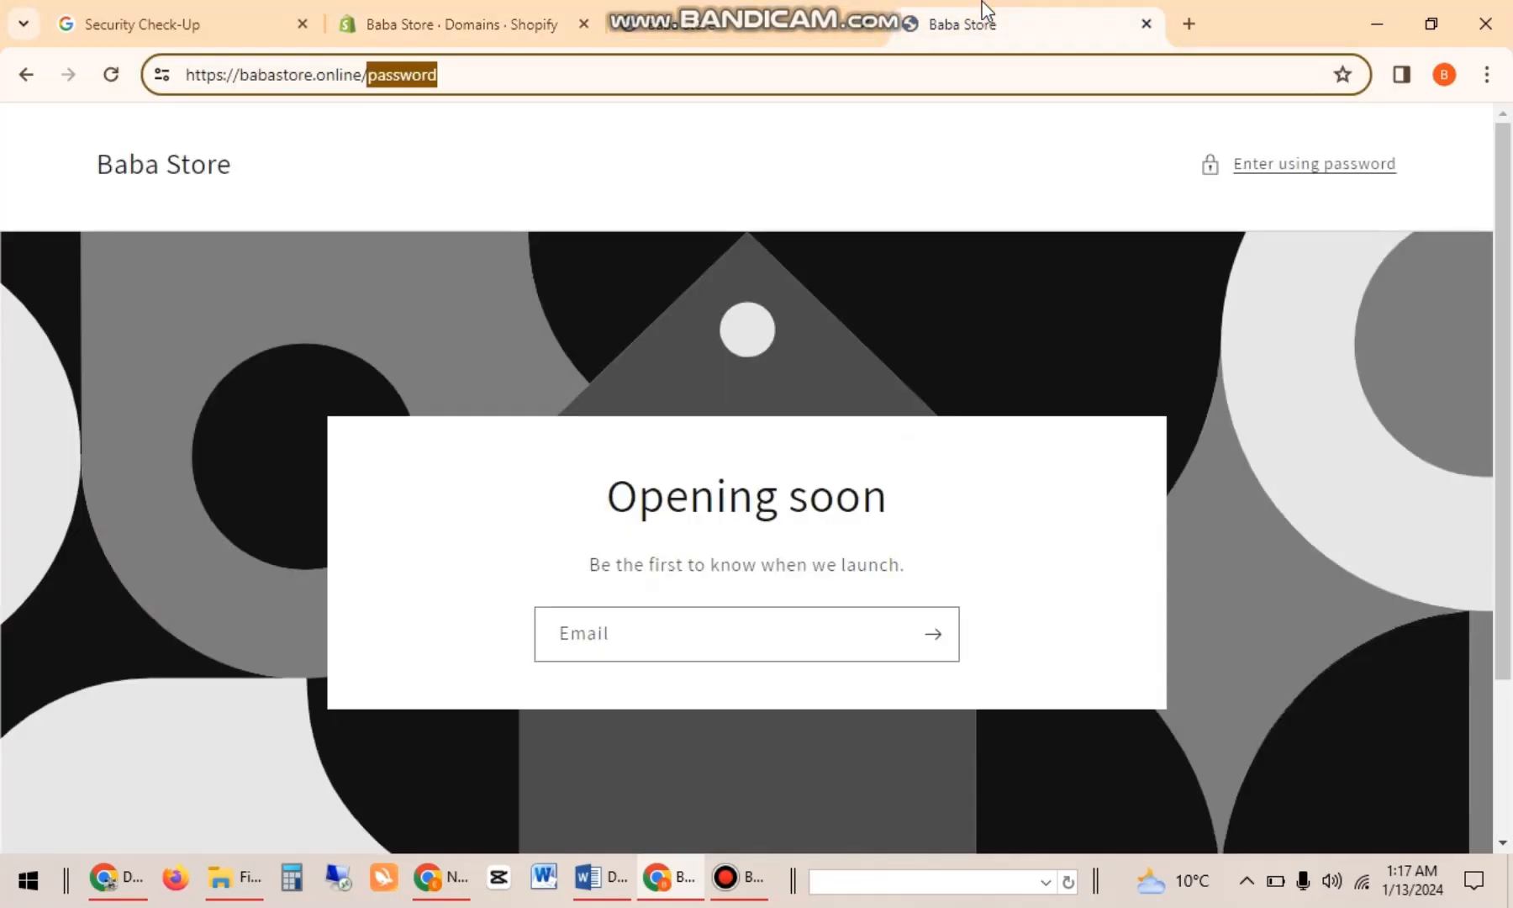